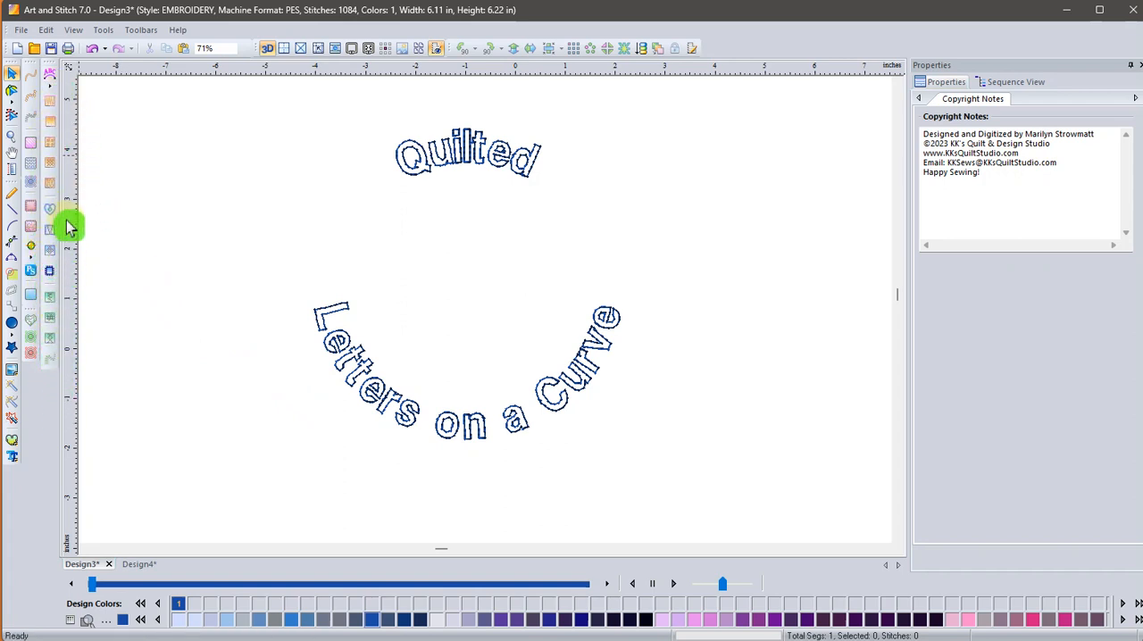
Inspect the circle lettering's upper and lower text settings with the Circle text tool.
left_click(52, 90)
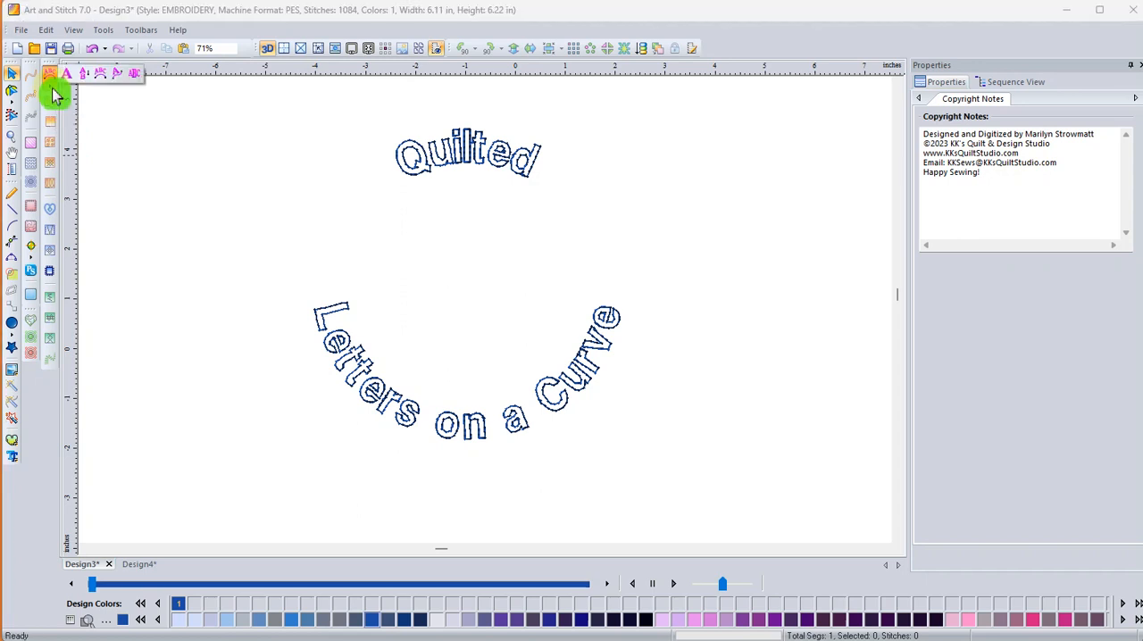
left_click(106, 82)
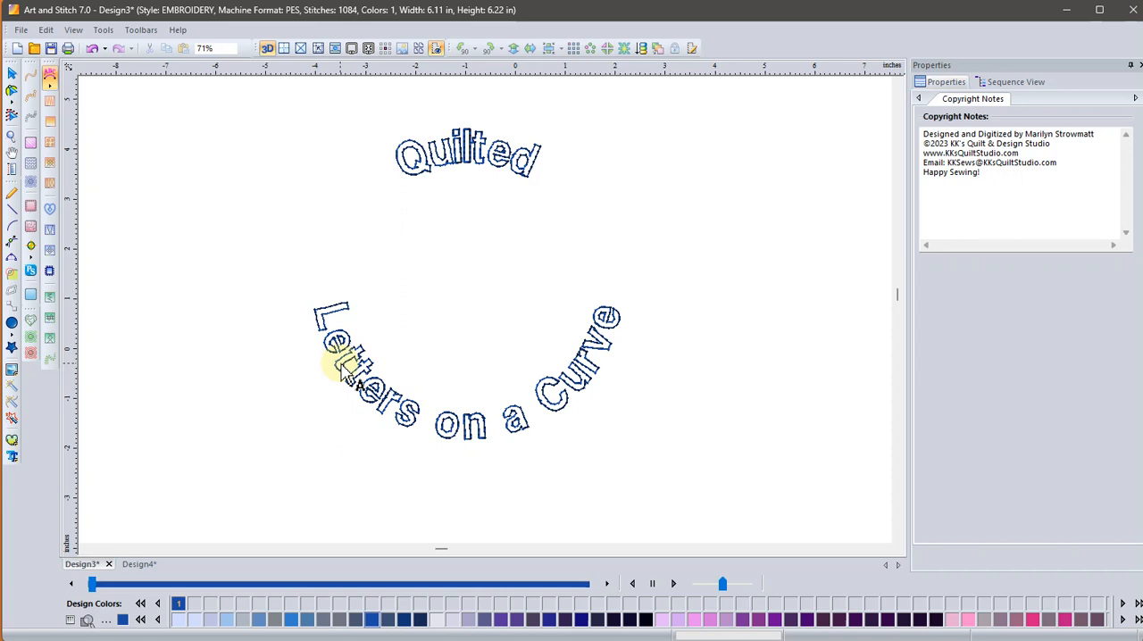
left_click(343, 368)
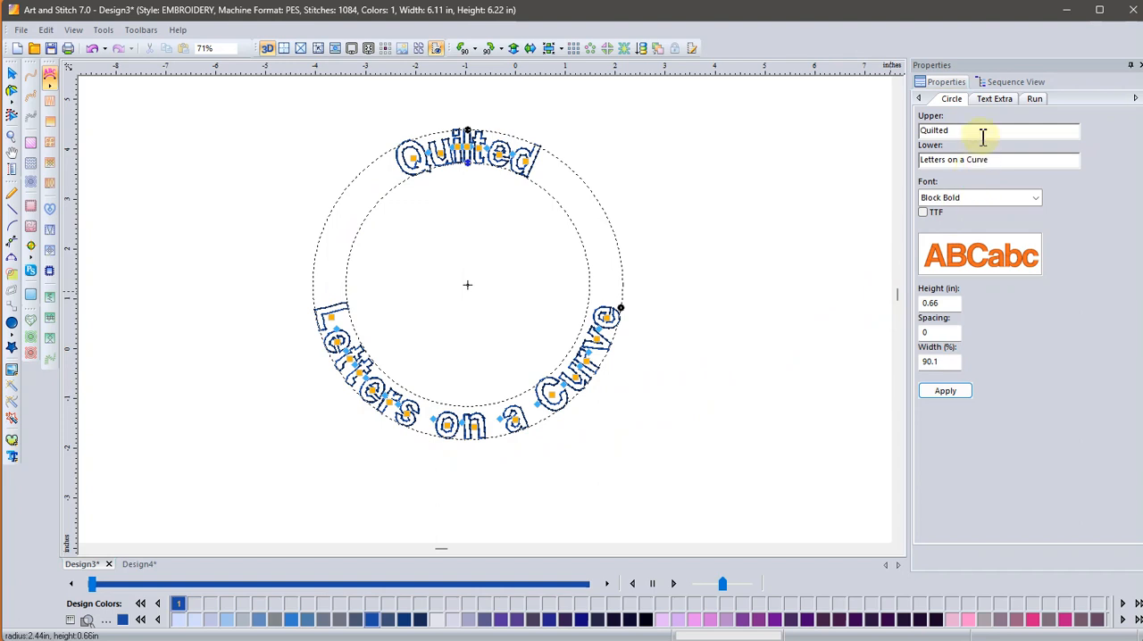
left_click(1009, 157)
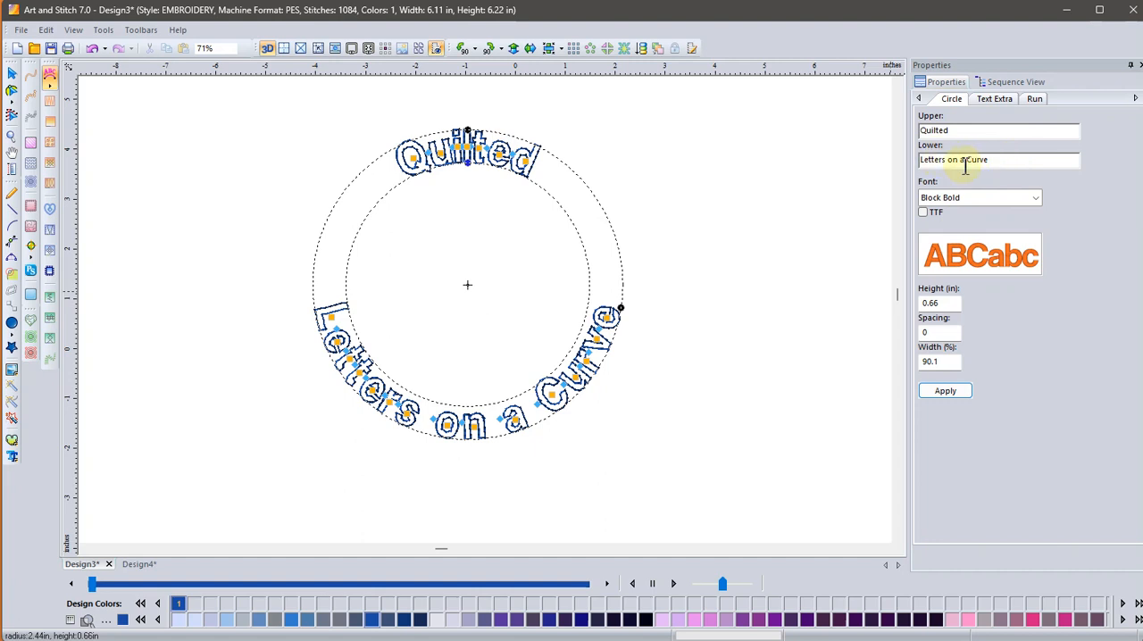
left_click_drag(989, 164, 918, 170)
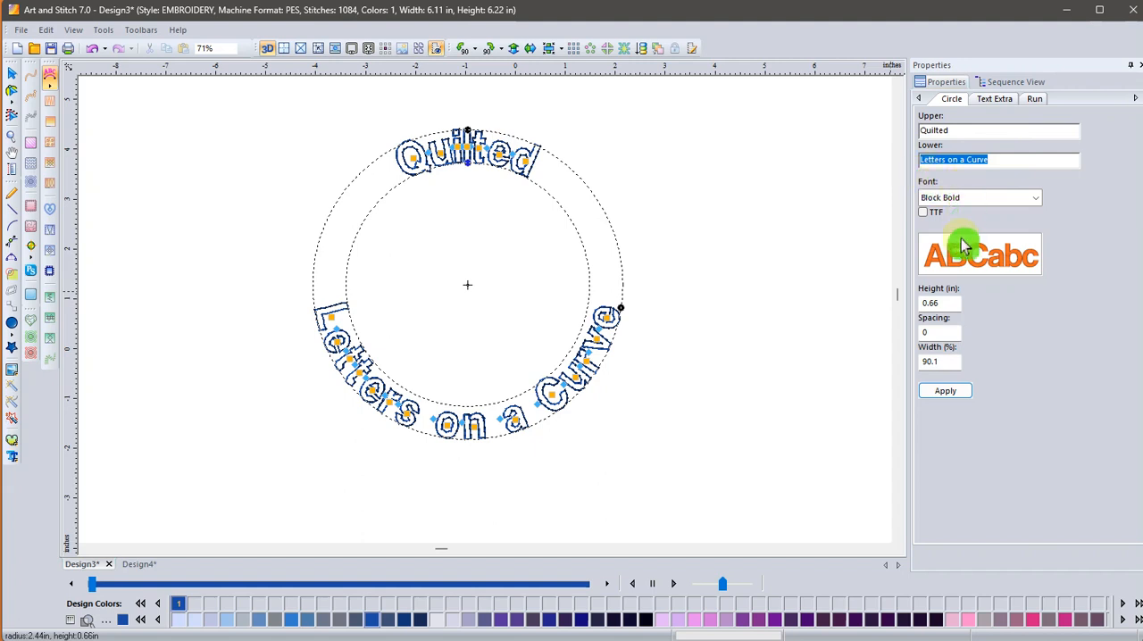
left_click(946, 394)
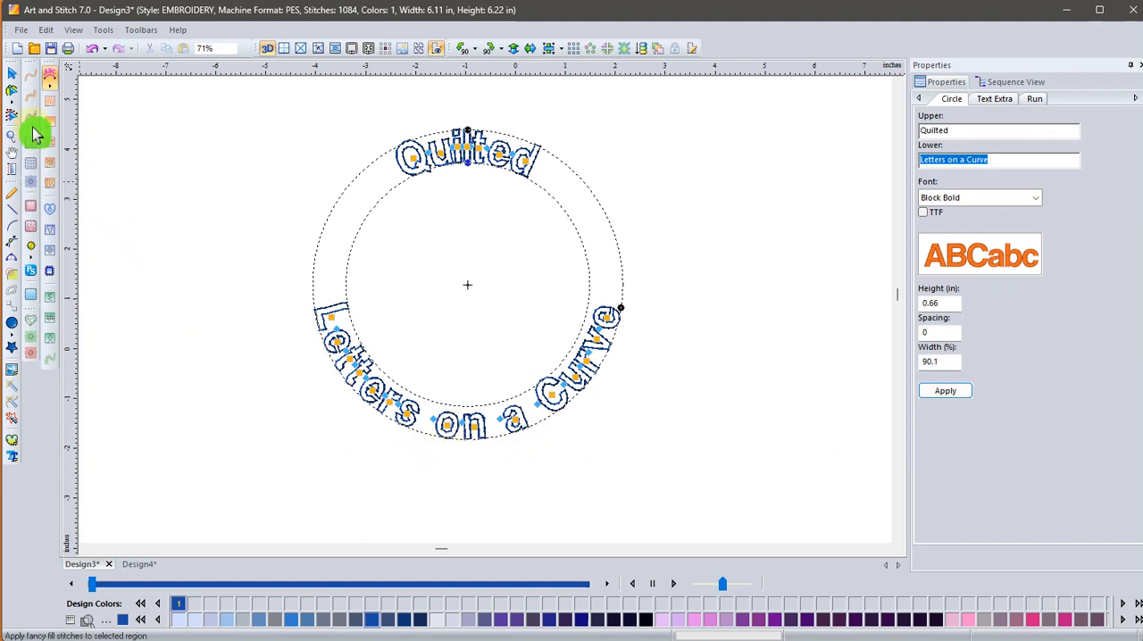
left_click(13, 75)
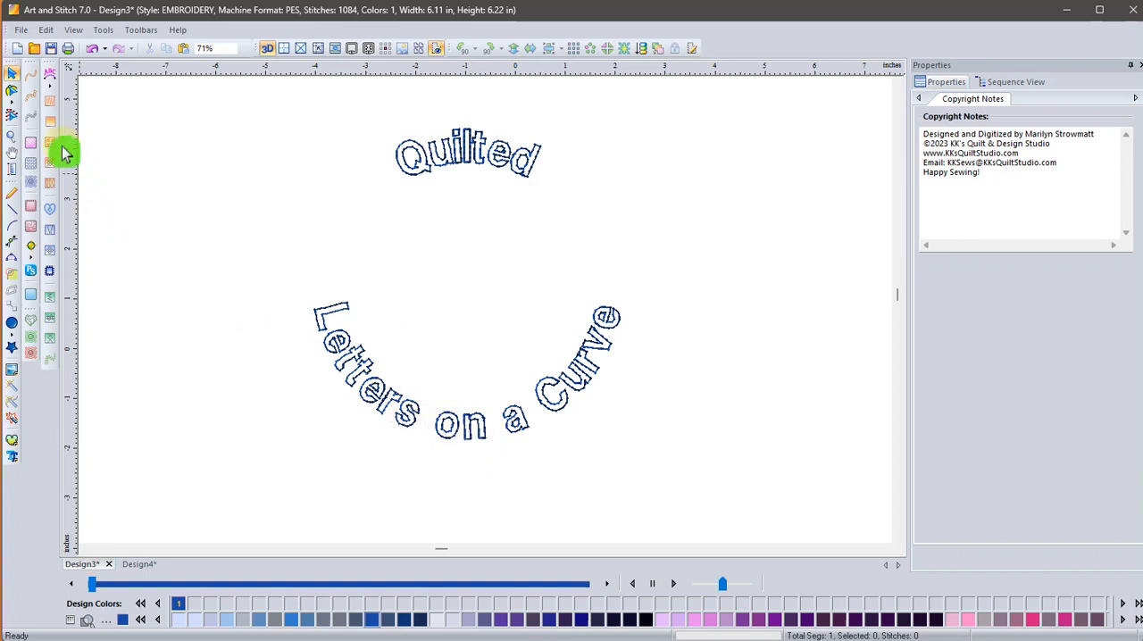
Create a new blank design and compare it with the Design3 lettering.
left_click(15, 52)
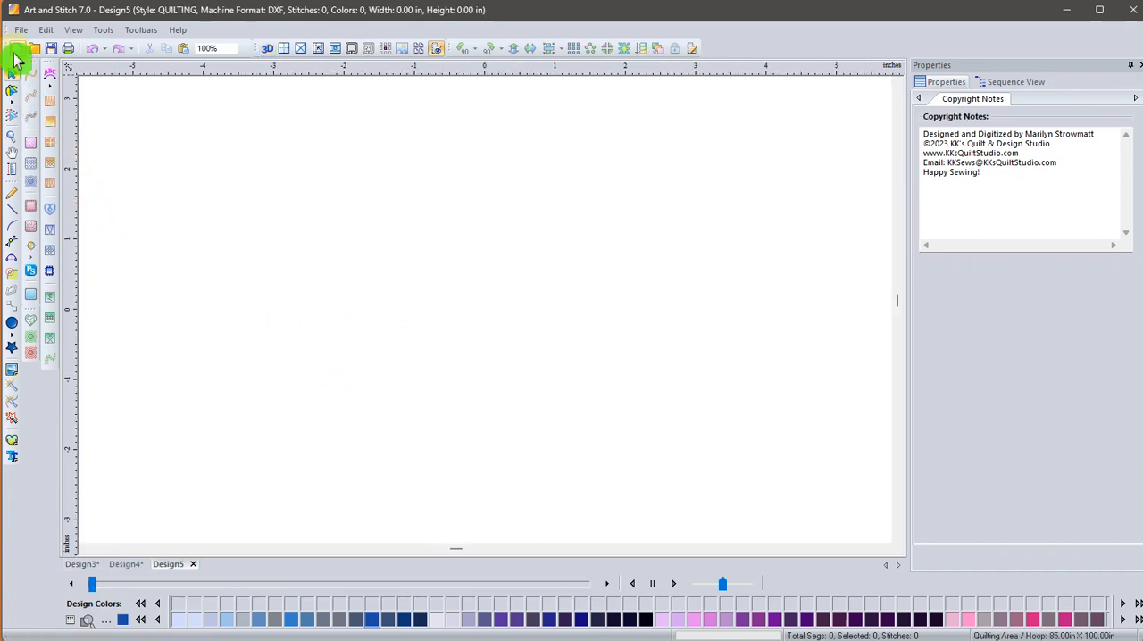
left_click(82, 564)
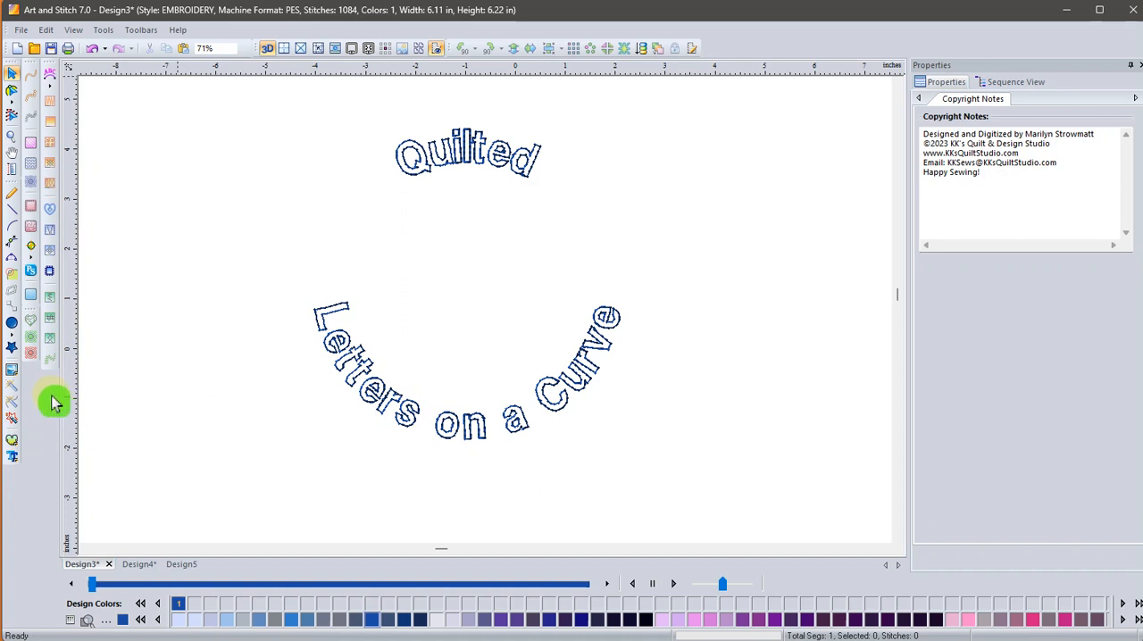
left_click(182, 566)
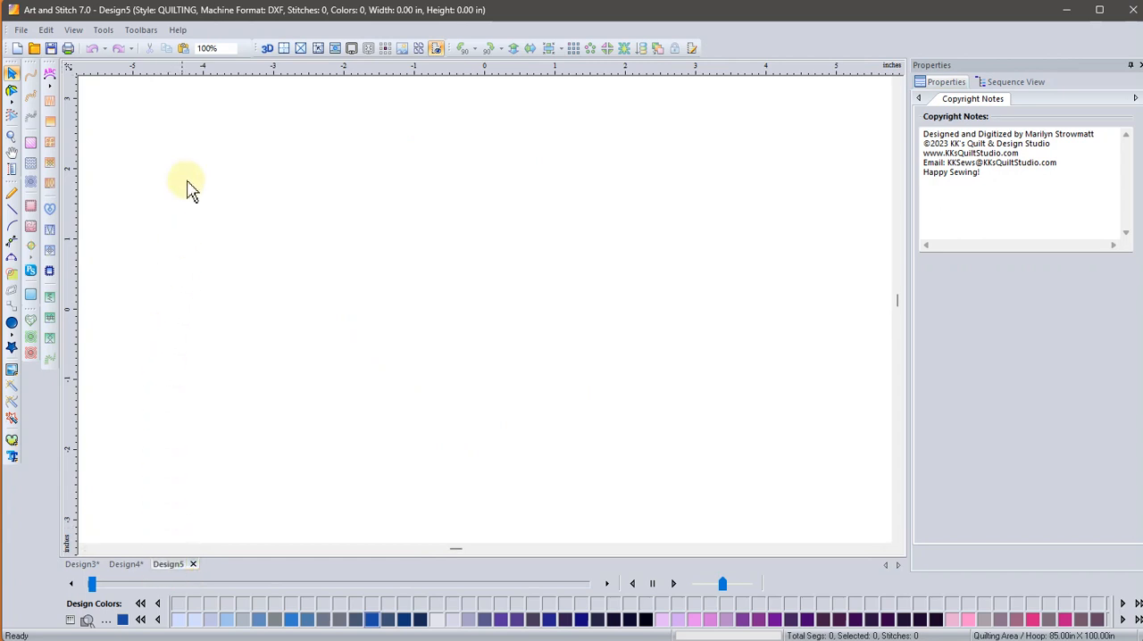
Set the type of design to QUILTING in the program preferences.
left_click(104, 37)
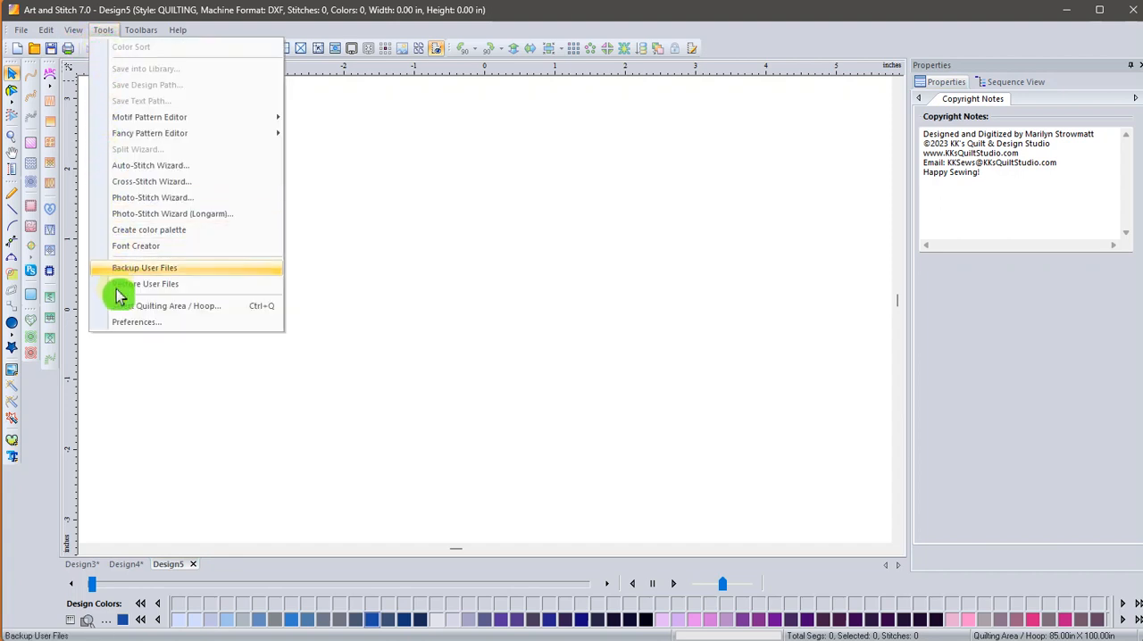
left_click(163, 332)
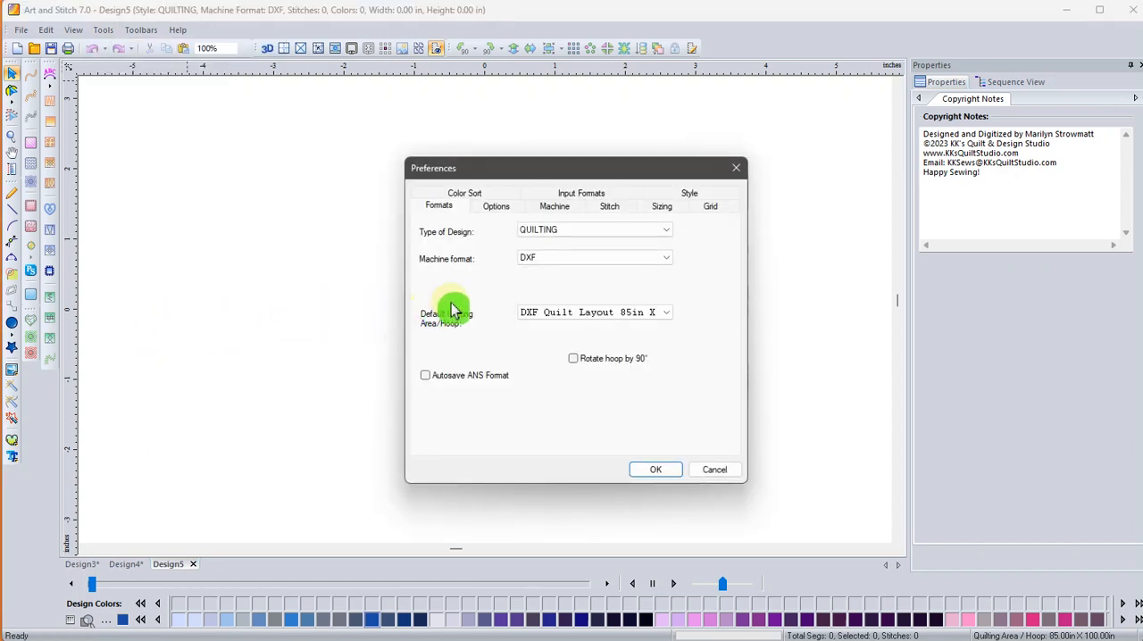
left_click(595, 234)
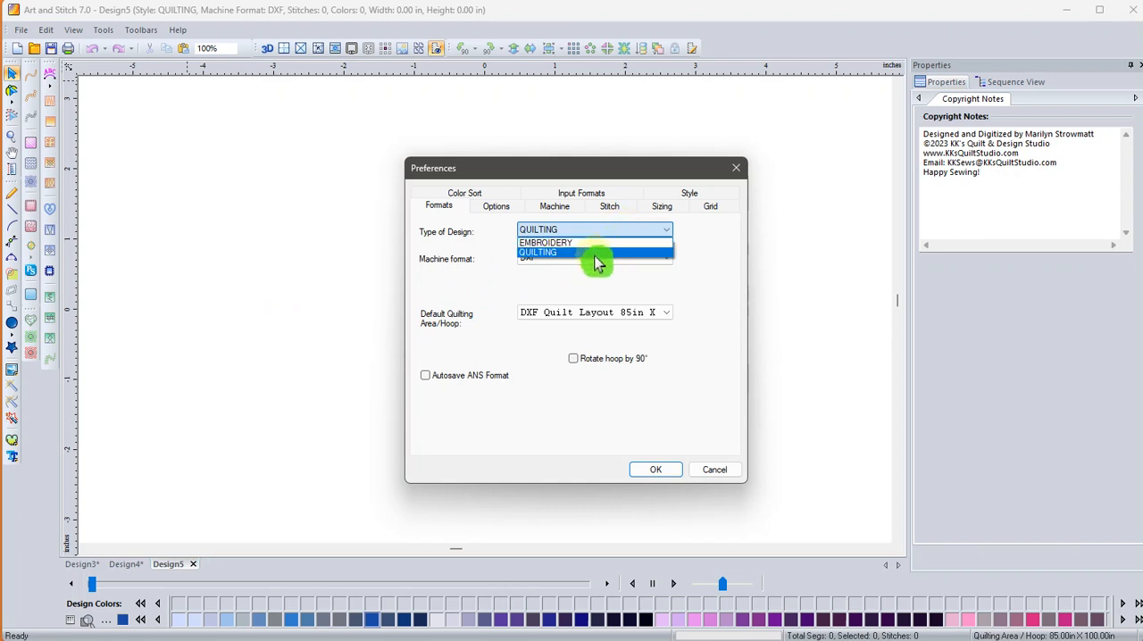
left_click(594, 253)
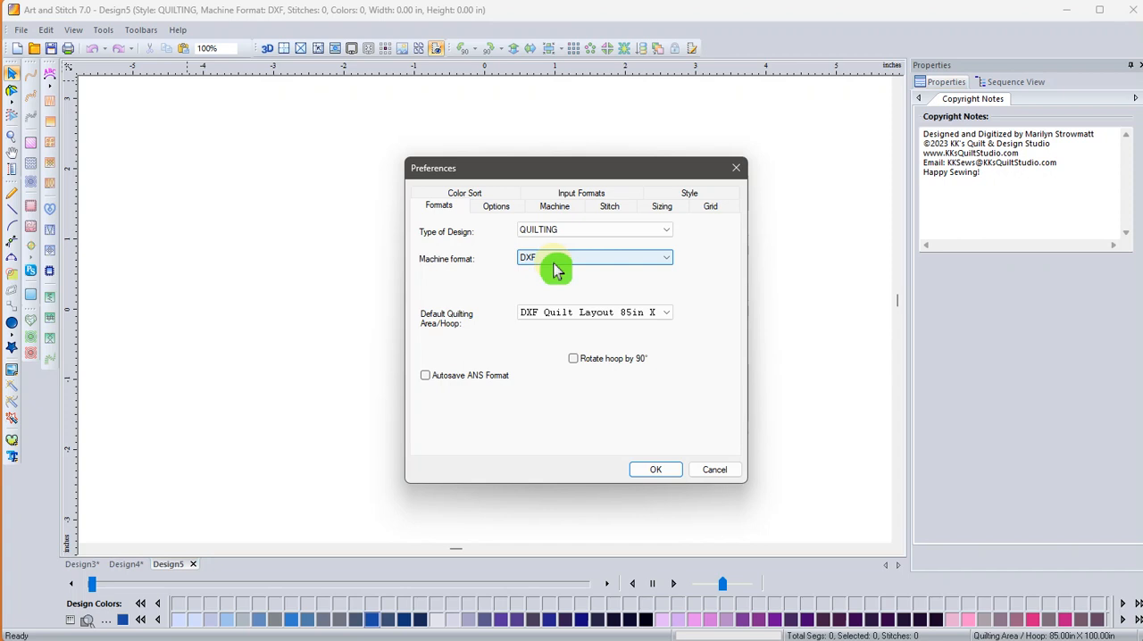
left_click(647, 472)
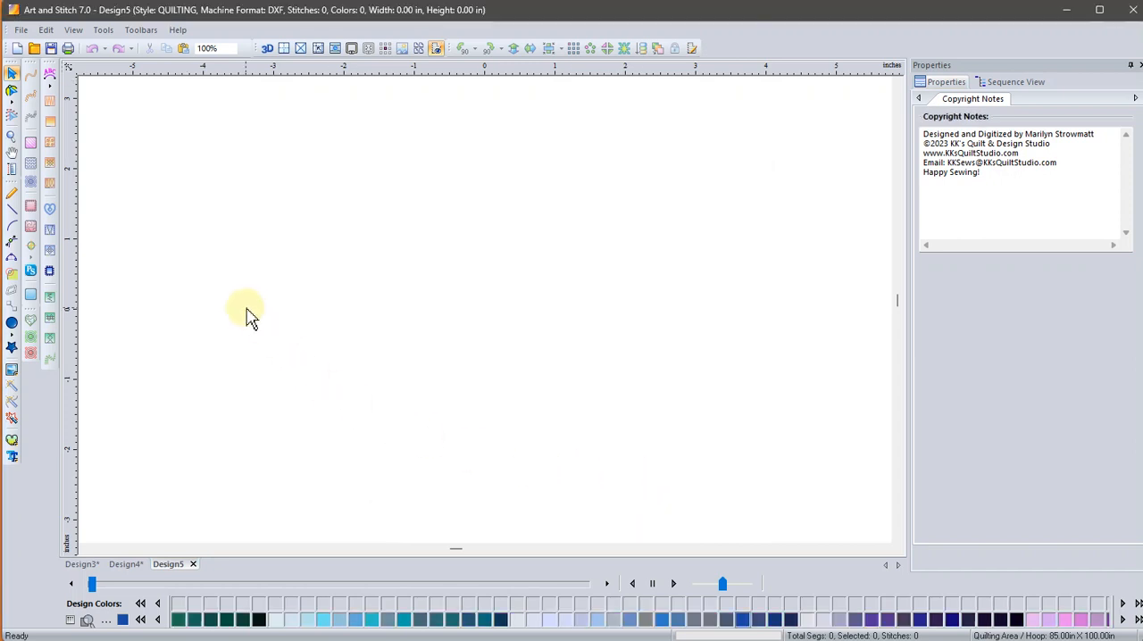
Import the text "Quilted with Love" as TTF artwork and place it centred in the upper part of the design.
left_click(18, 462)
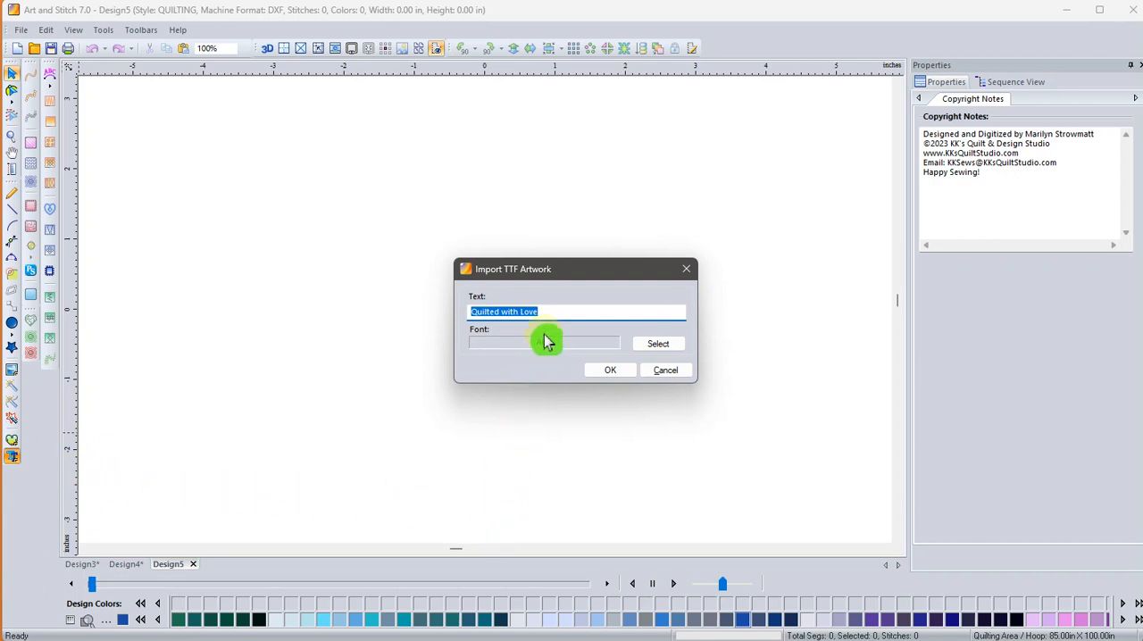
left_click(599, 376)
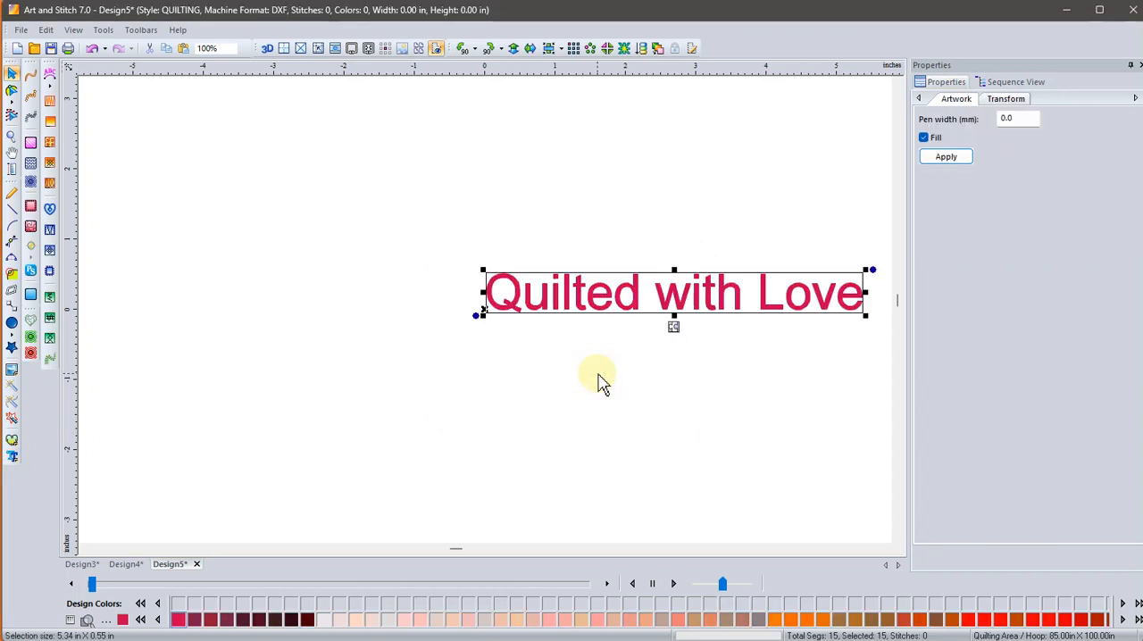
left_click_drag(668, 308, 464, 197)
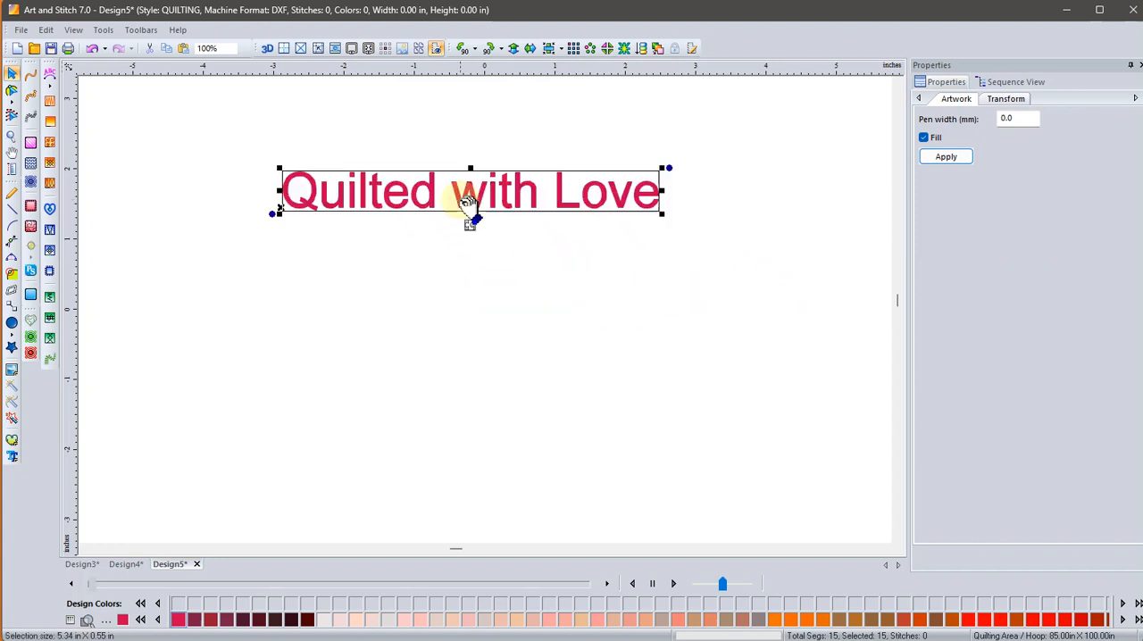
left_click(11, 460)
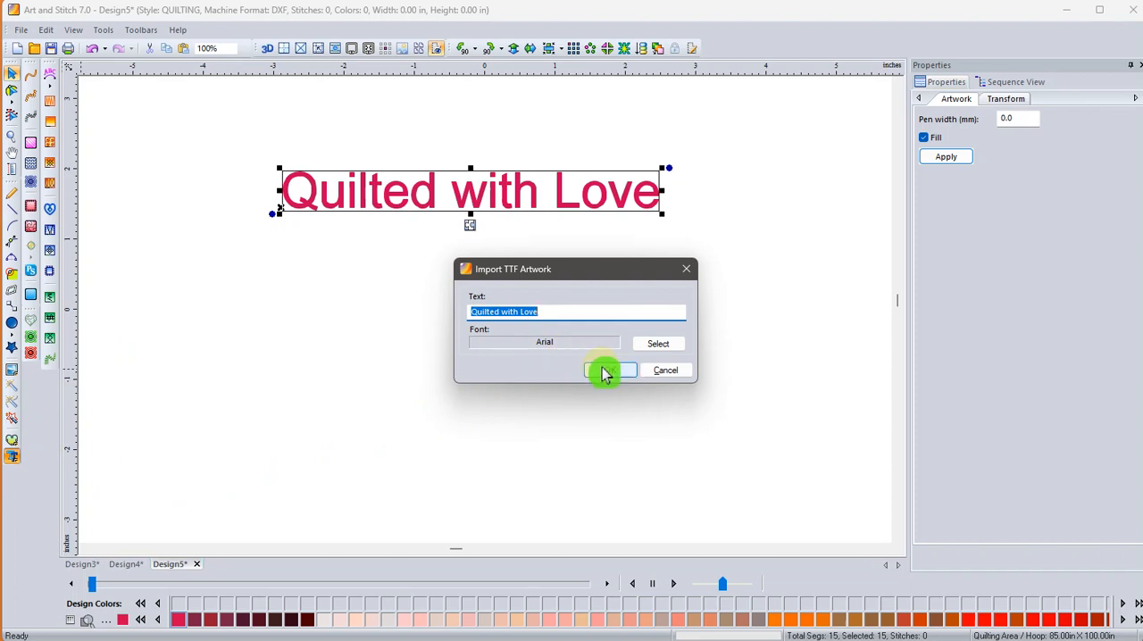
left_click(606, 373)
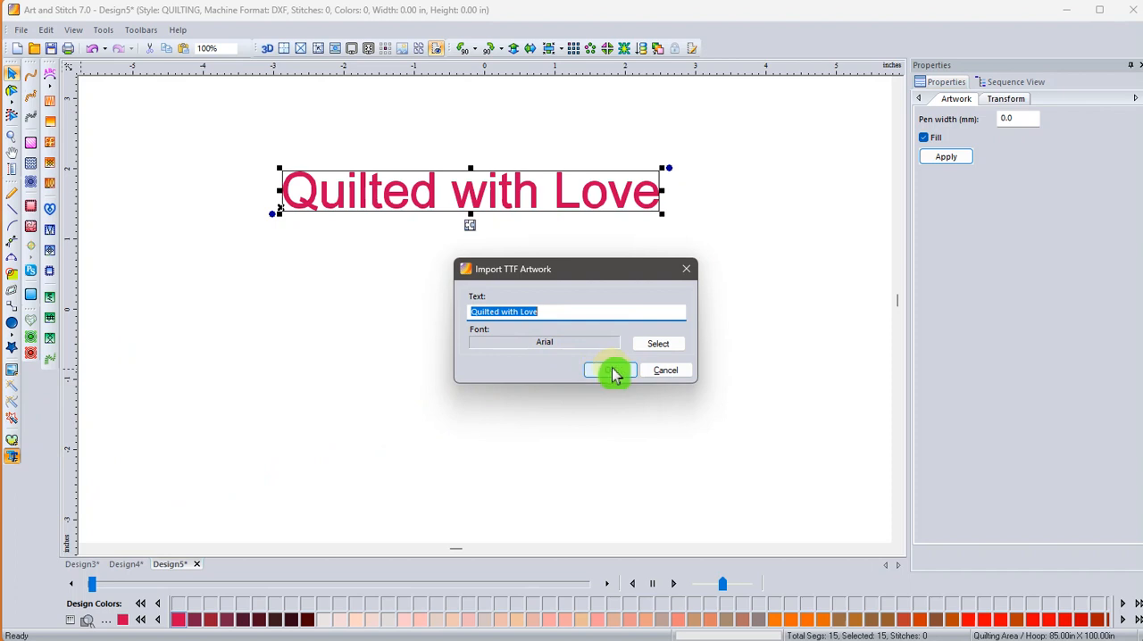
left_click(613, 373)
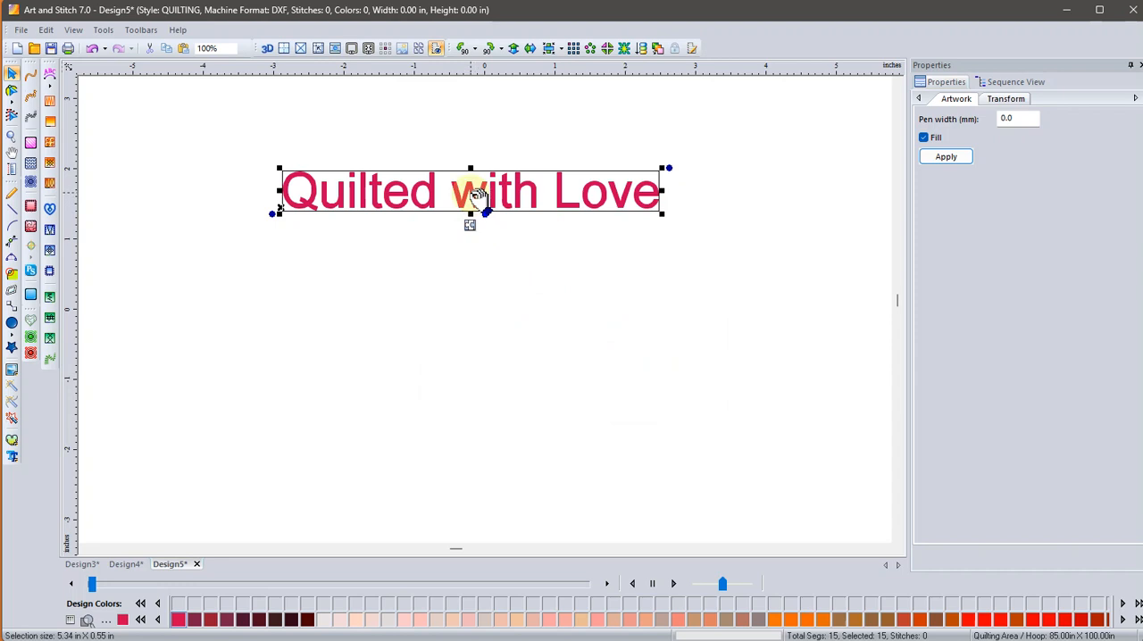
Preview the "Quilted with Love" artwork on the default arc with Design on path, without applying it to the design.
right_click(477, 198)
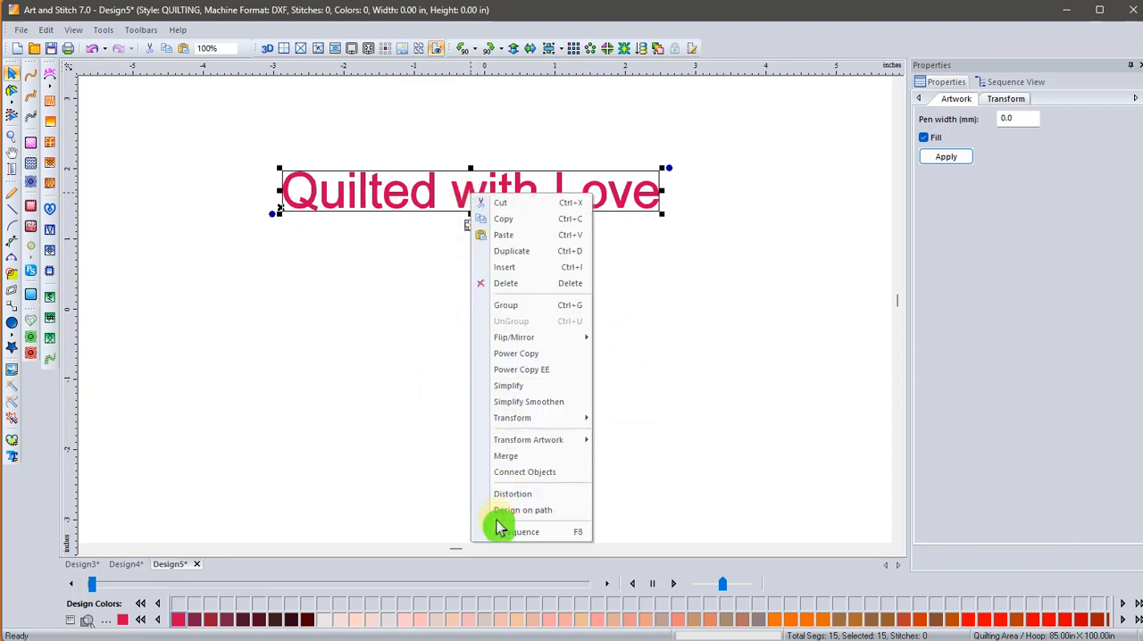
left_click(522, 510)
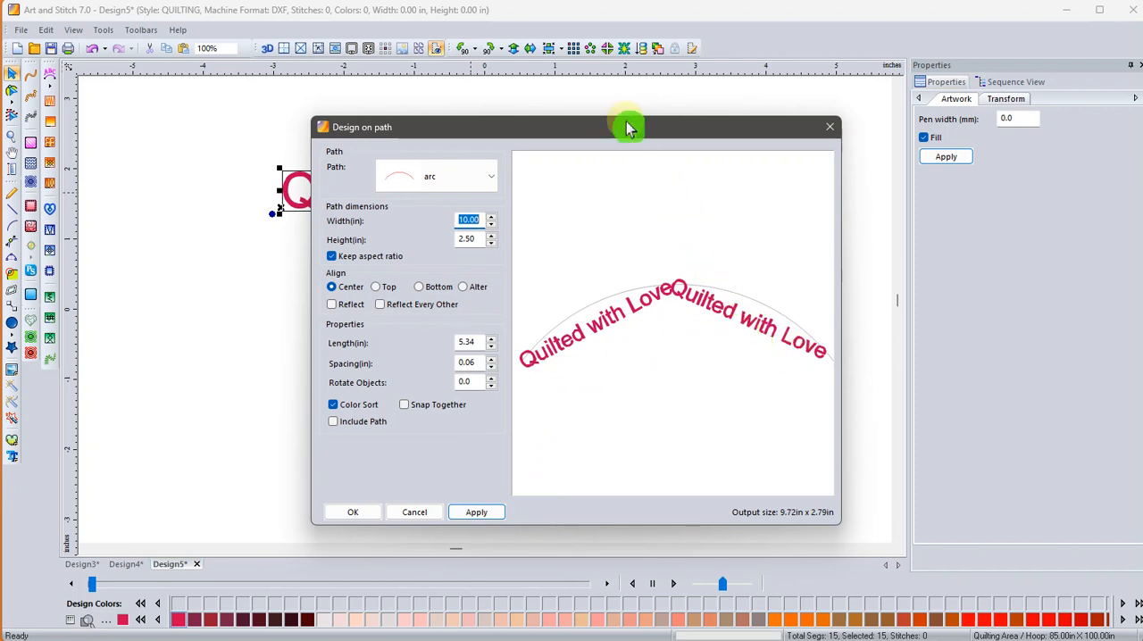
left_click_drag(627, 128, 631, 237)
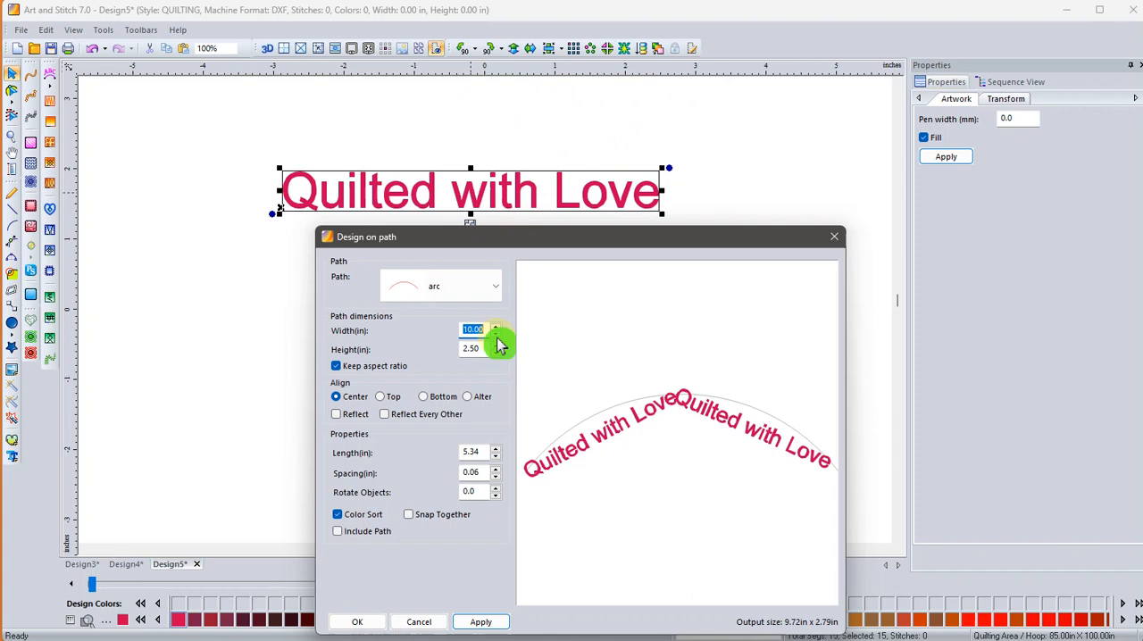
left_click(415, 622)
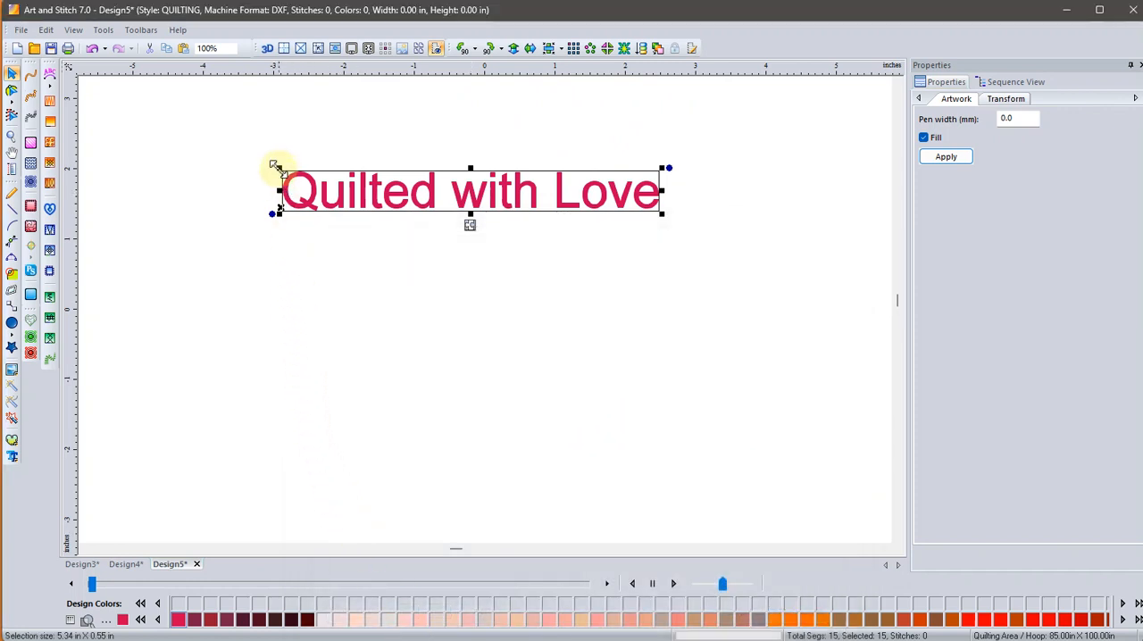
Shrink the text artwork to about 4.32 × 0.45 in and preview it on an arc path 6 in wide.
left_click_drag(273, 164, 350, 176)
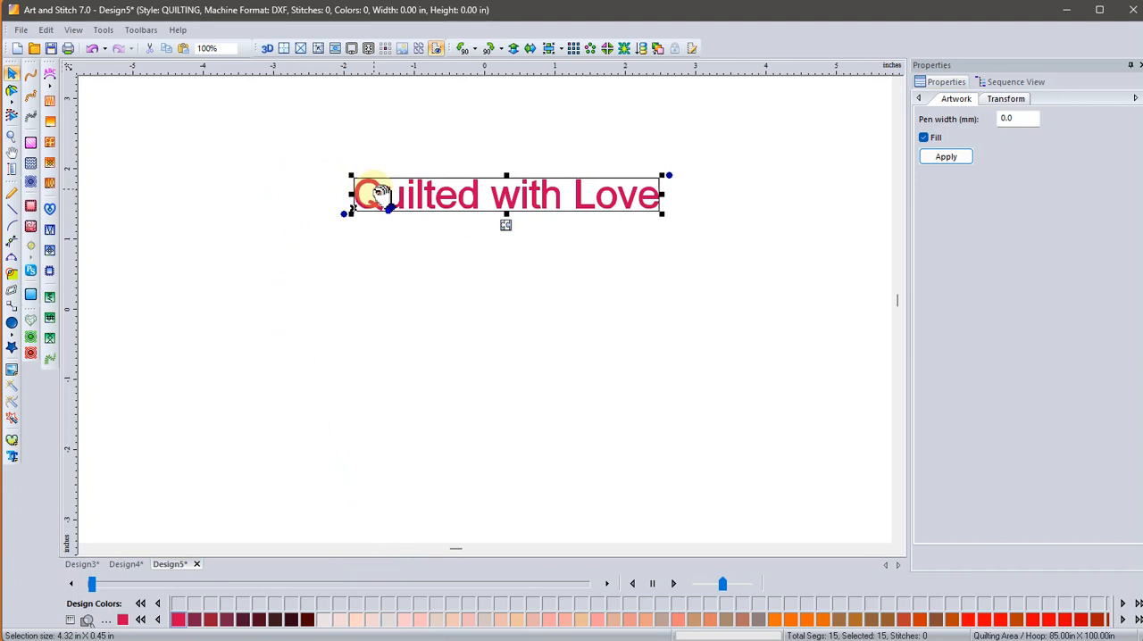
right_click(375, 195)
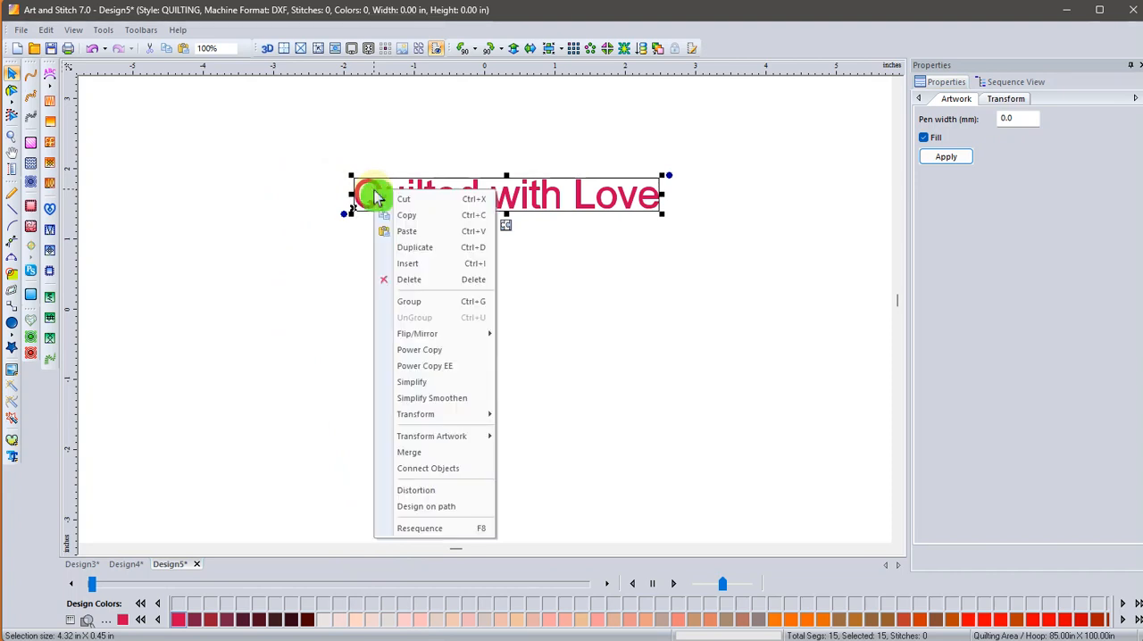
left_click(400, 507)
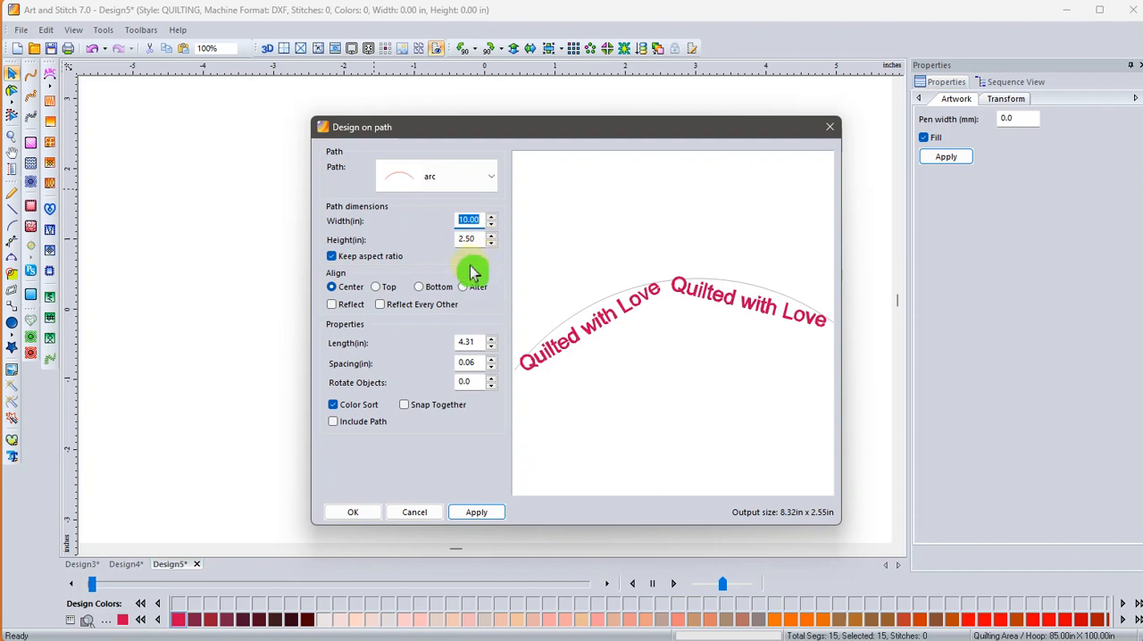
type("6")
left_click(461, 515)
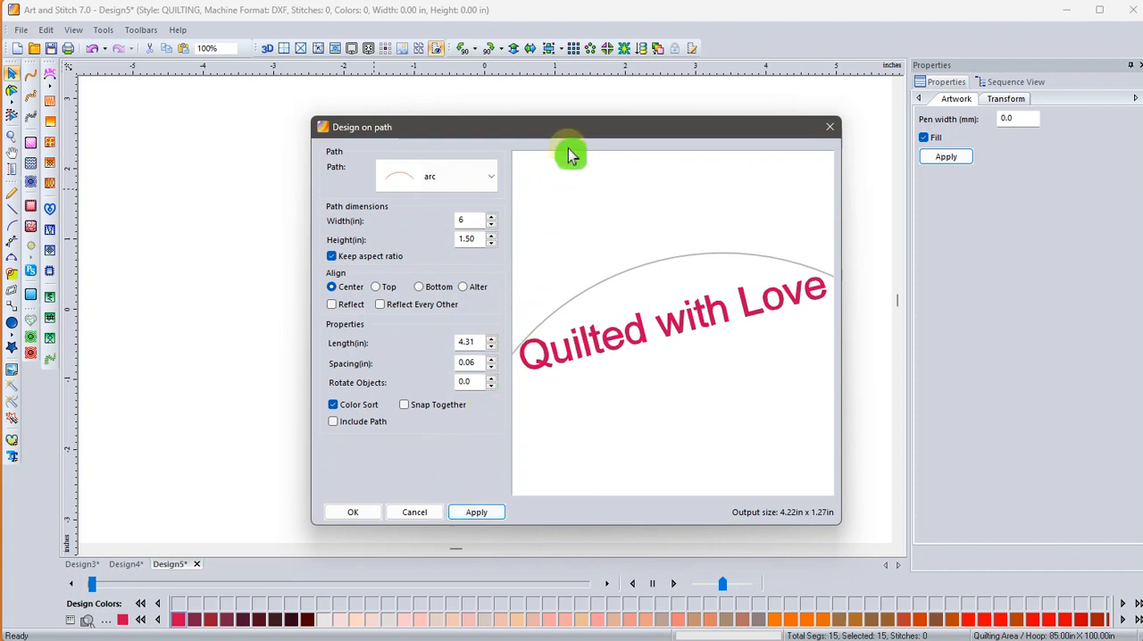
left_click_drag(574, 134, 520, 276)
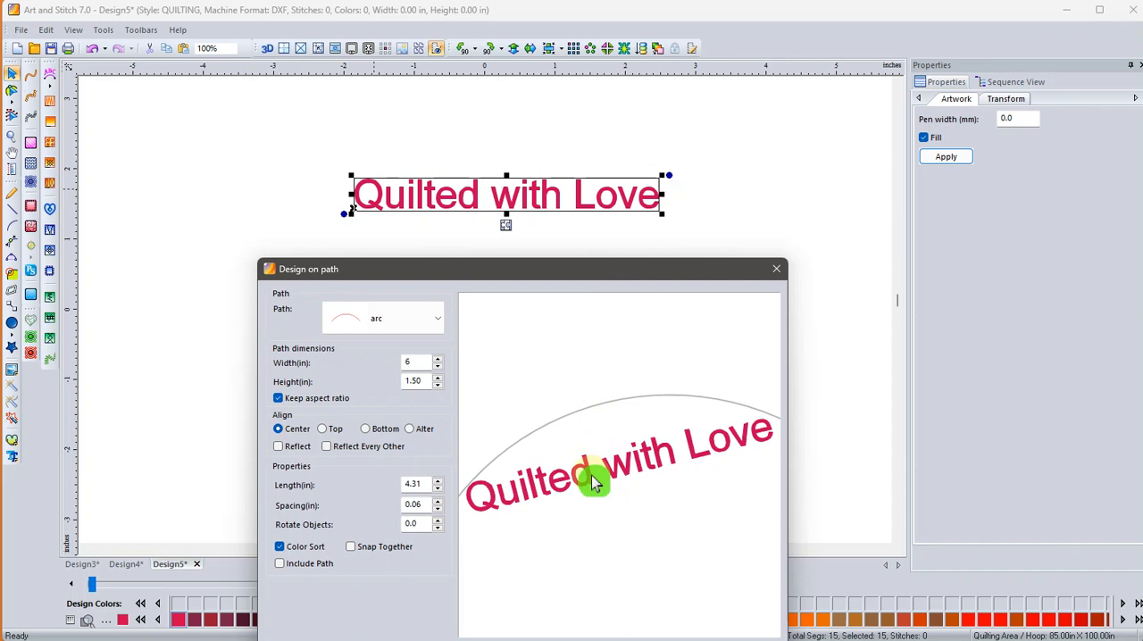
Preview the text artwork on the circle path, and cancel Design on path.
left_click(436, 319)
left_click(425, 379)
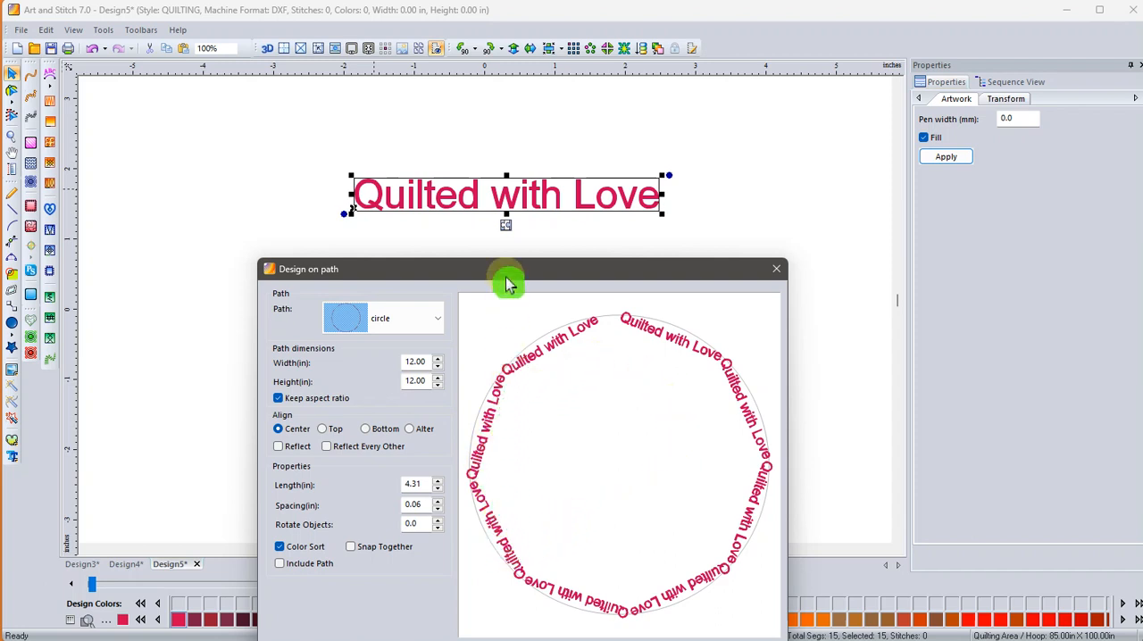
left_click_drag(505, 281, 507, 135)
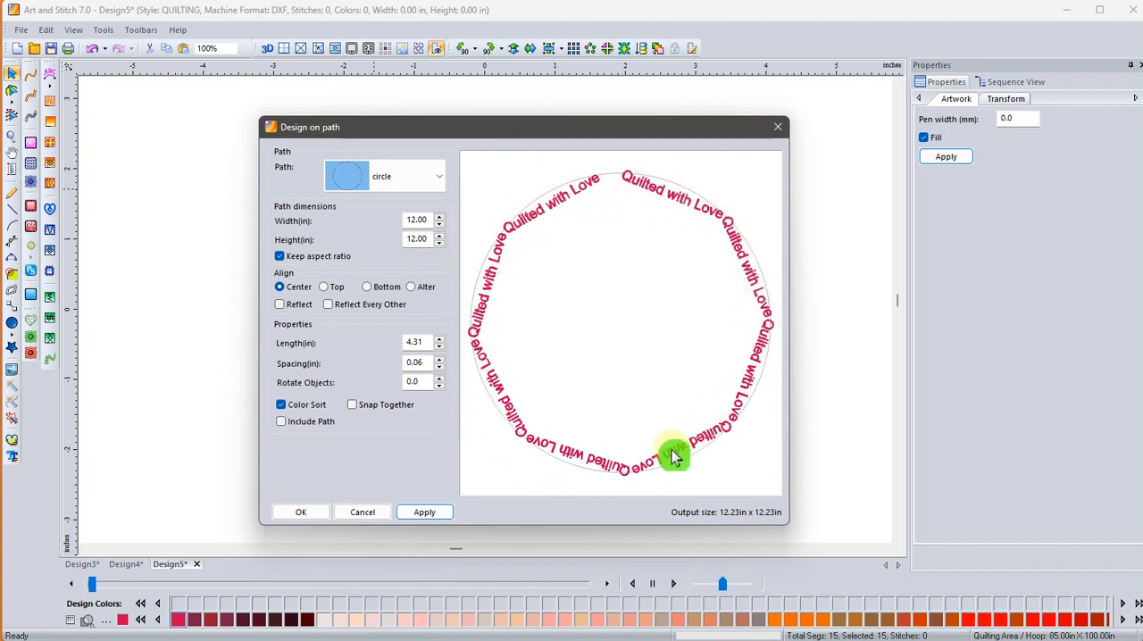
left_click(355, 516)
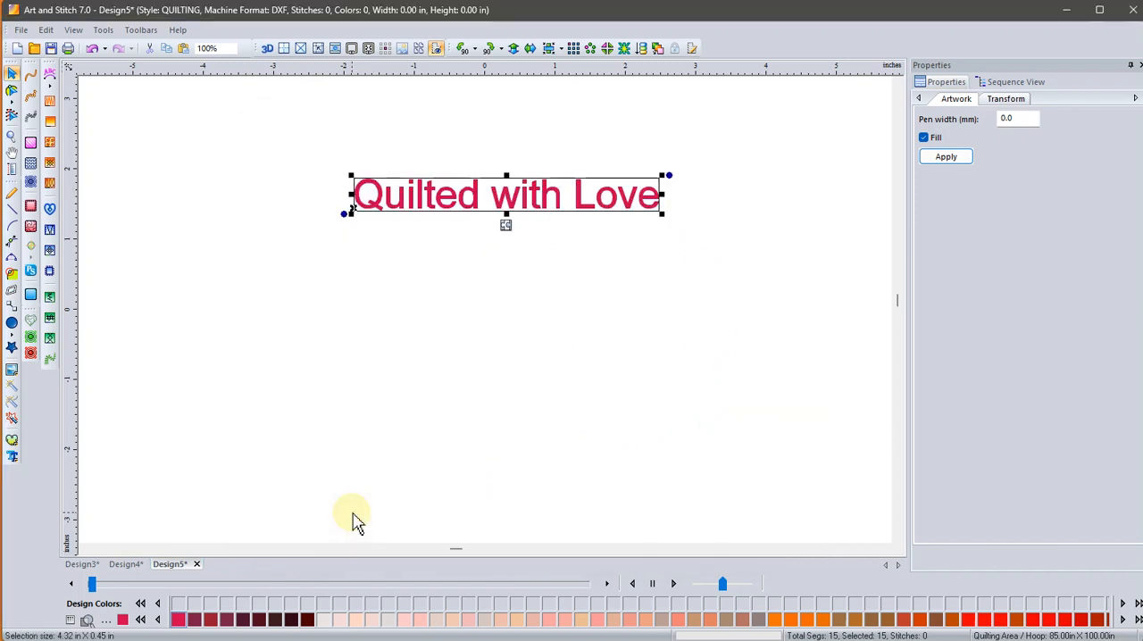
Insert the "heart small" artwork from the library's Shapes folder.
left_click(13, 348)
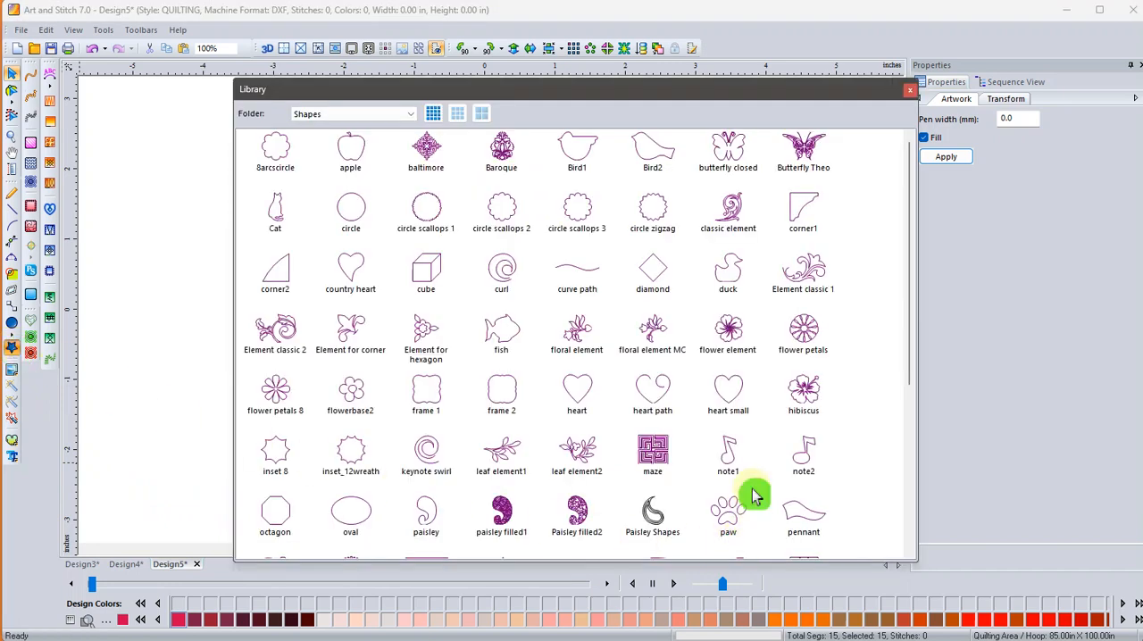
double_click(727, 393)
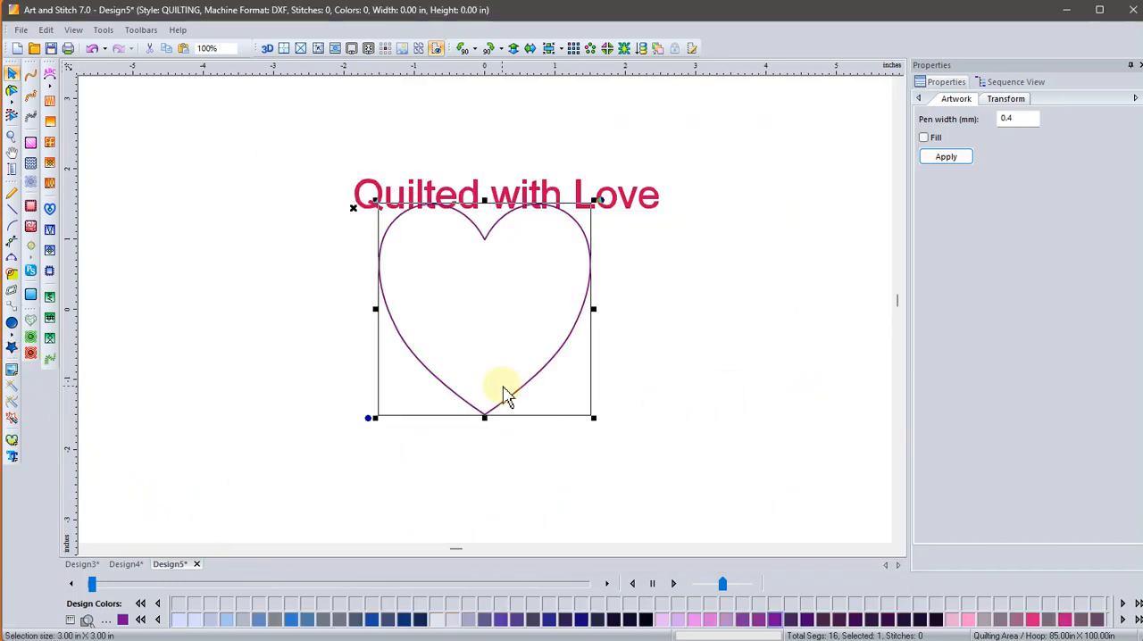
Shrink the heart artwork to about 0.83 × 0.83 in and give it a pink fill.
left_click_drag(589, 417, 587, 301)
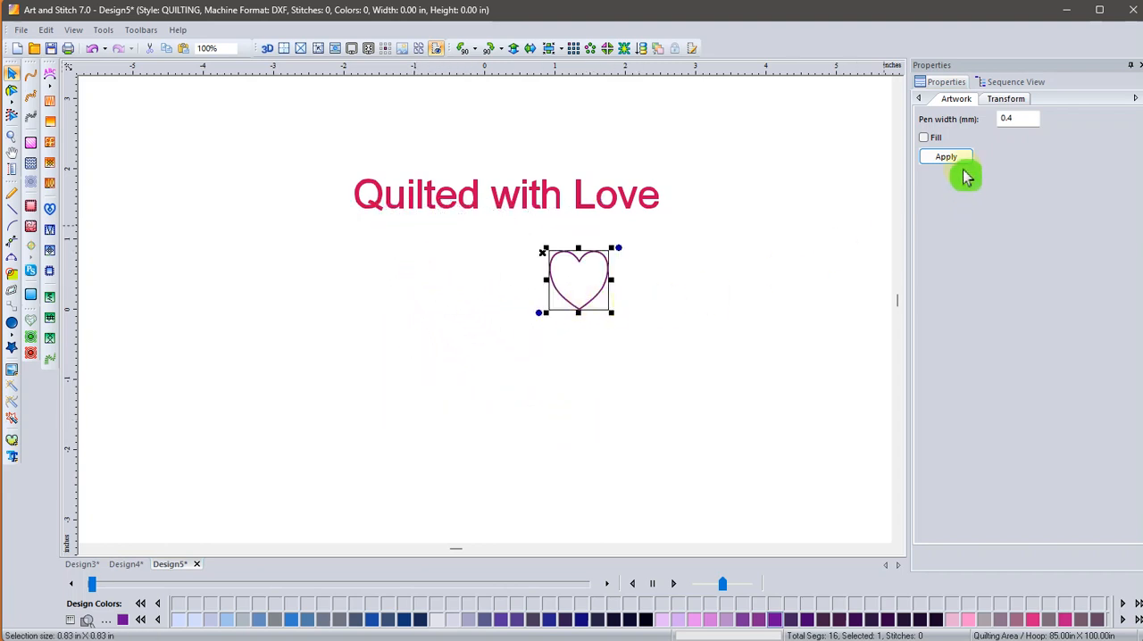
left_click(929, 138)
left_click(946, 156)
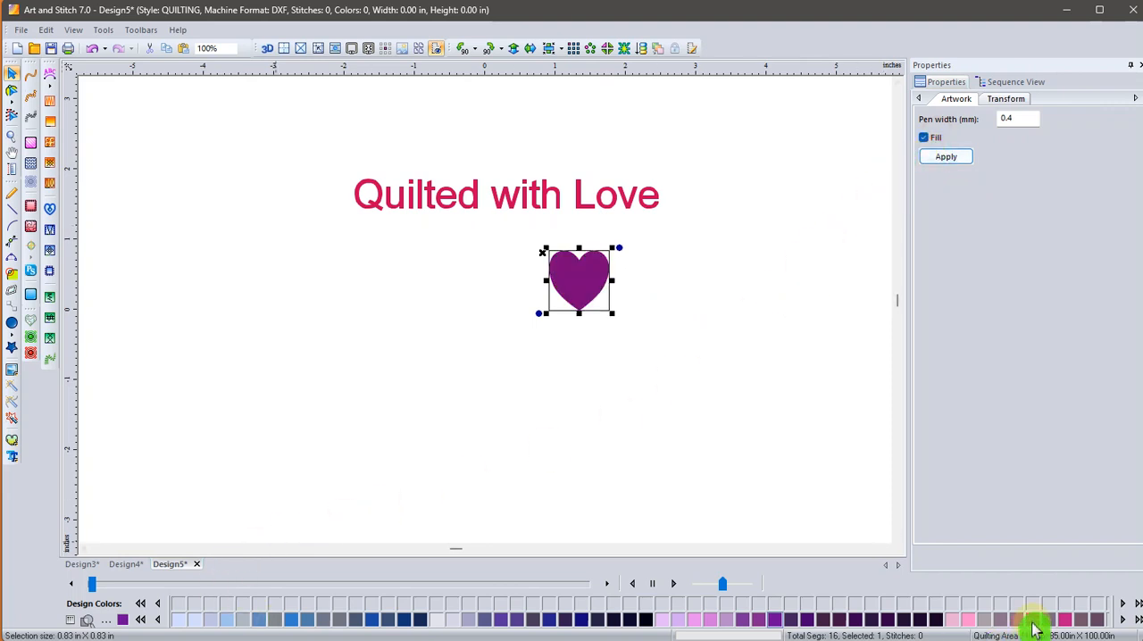
left_click(969, 620)
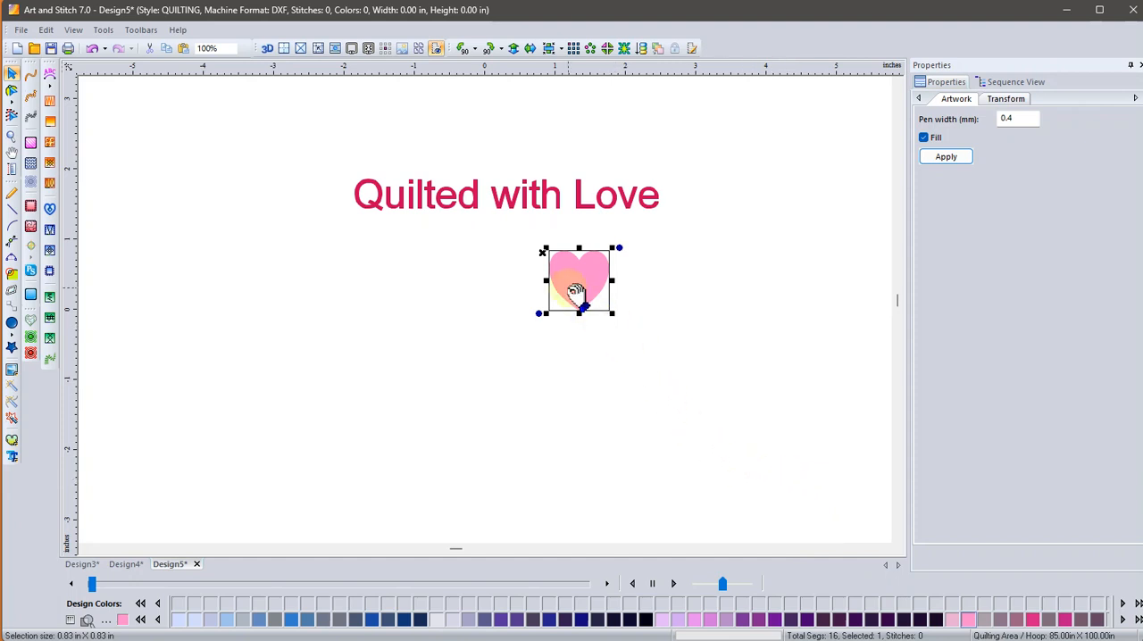
Preview the pink heart repeated along the circle and heart paths with Design on path, and cancel the dialog.
right_click(569, 295)
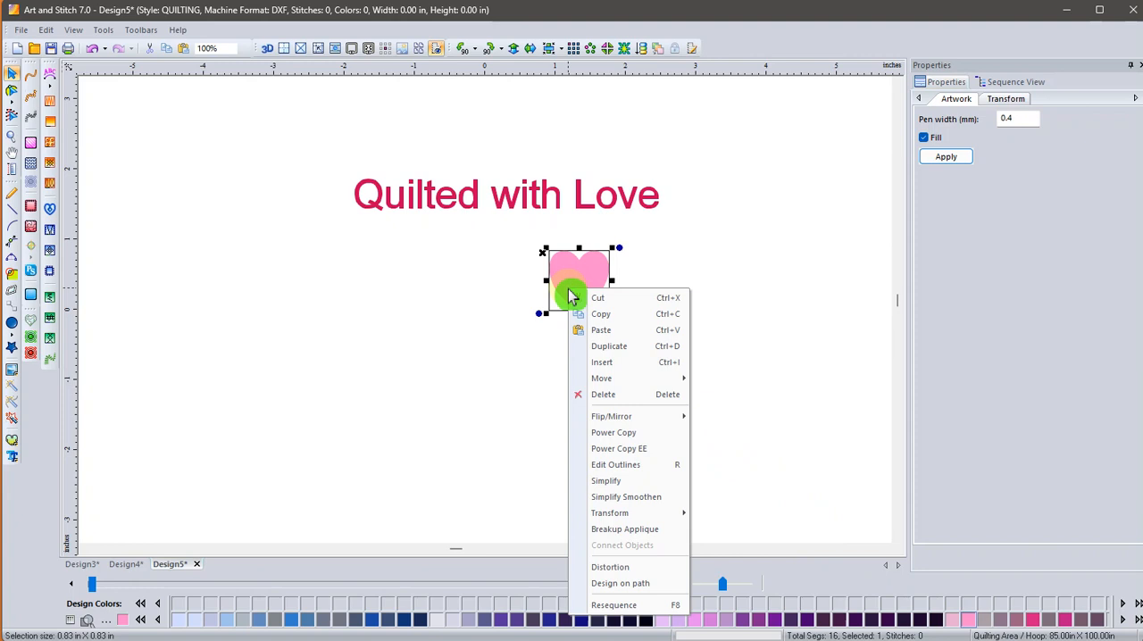
left_click(580, 587)
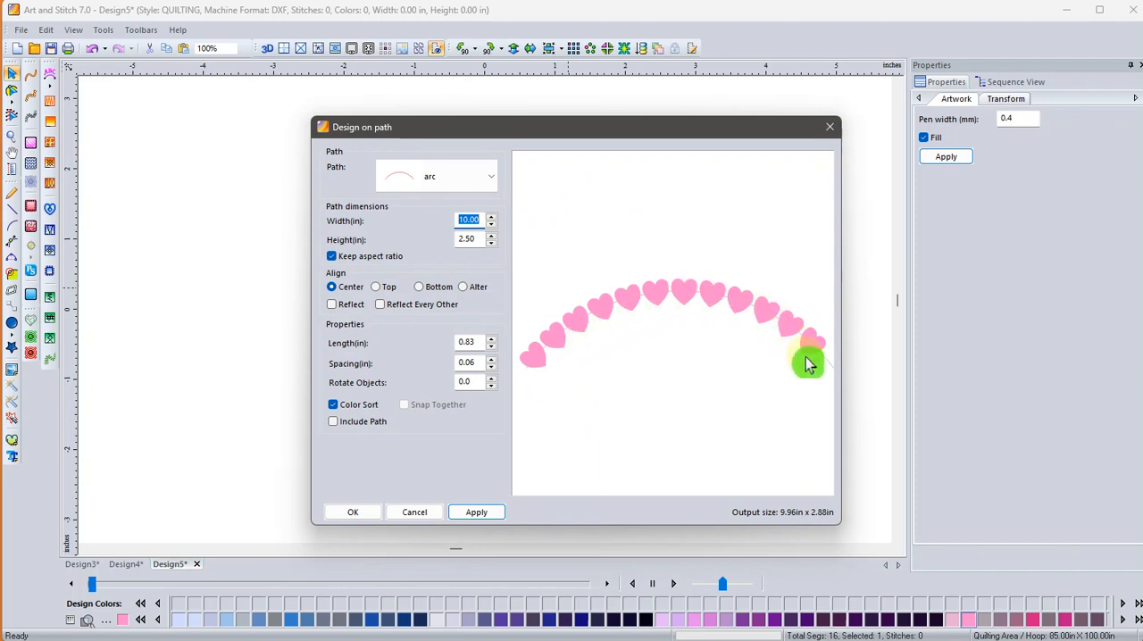
left_click(493, 183)
left_click(472, 238)
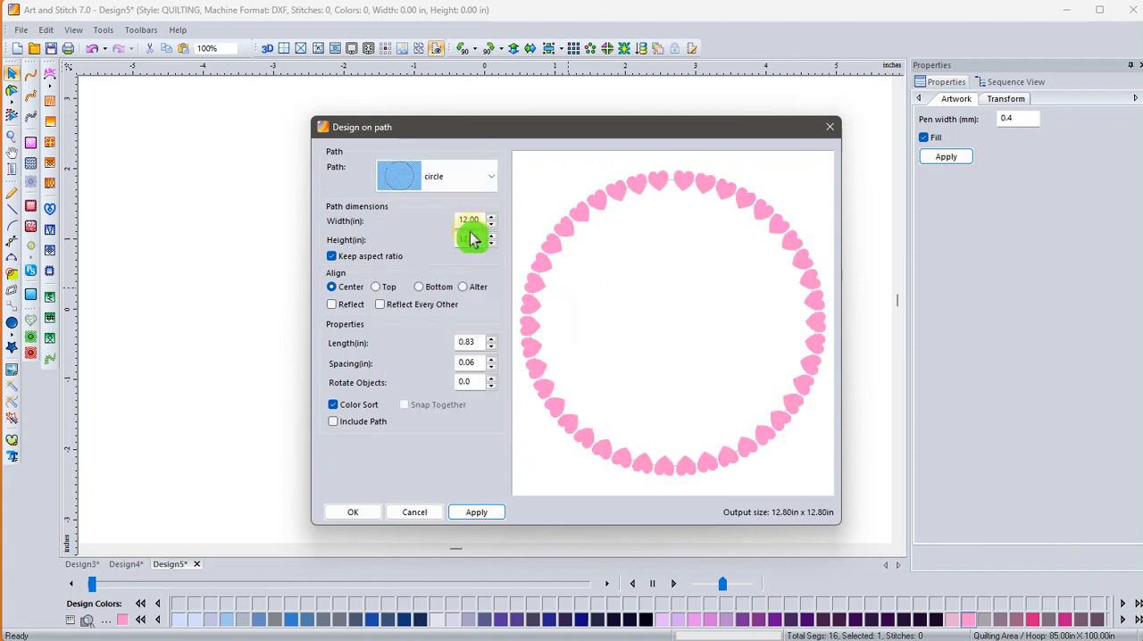
left_click(492, 178)
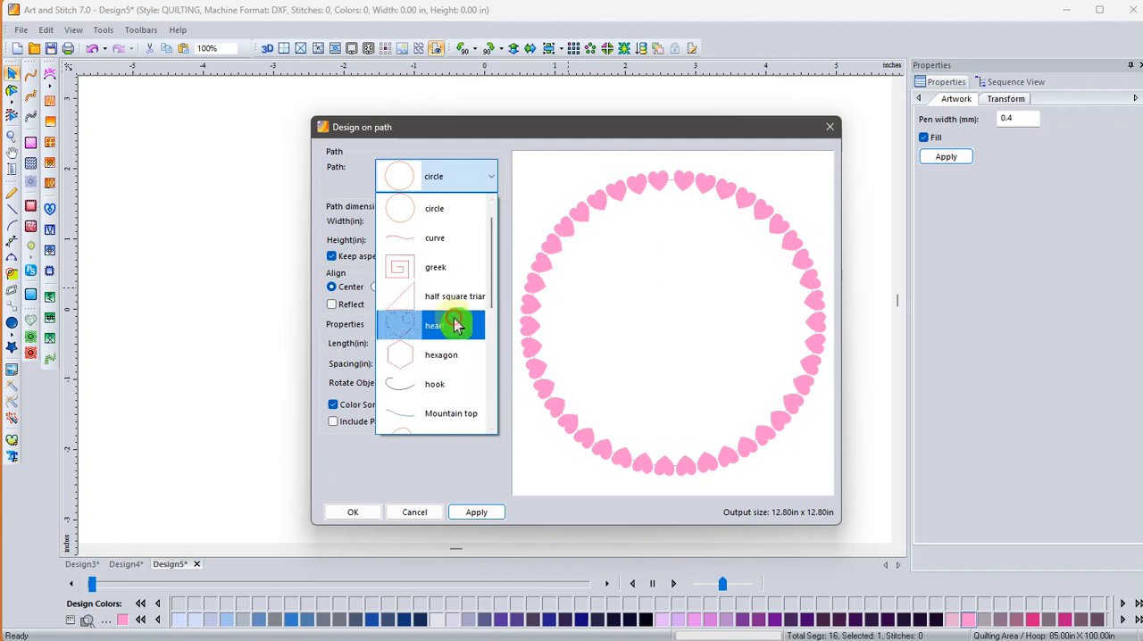
left_click(455, 324)
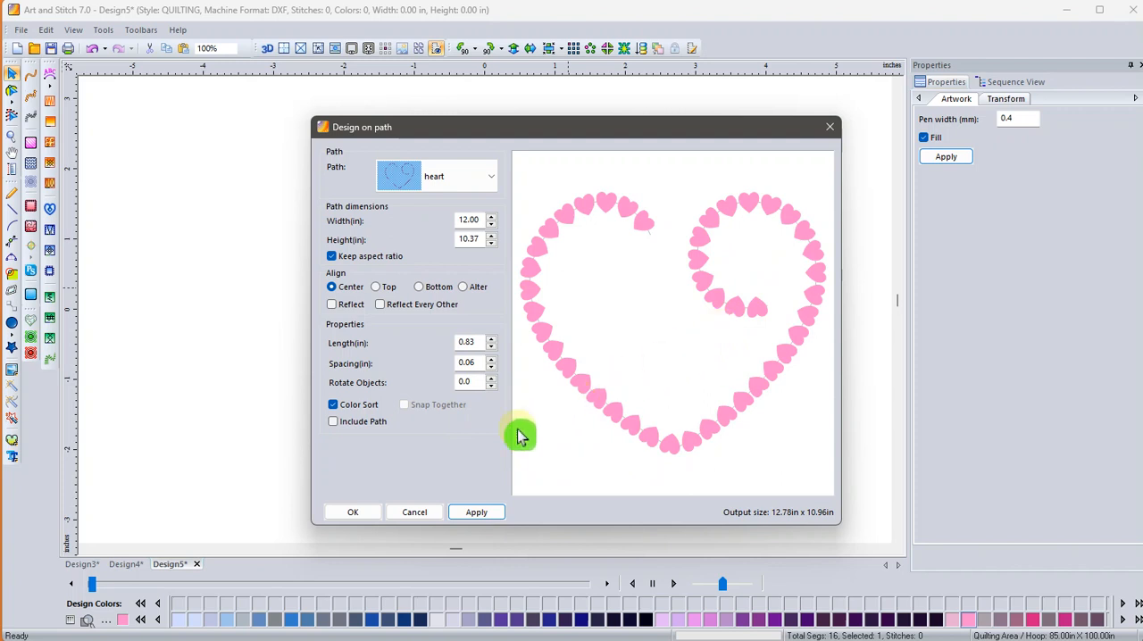
left_click(411, 512)
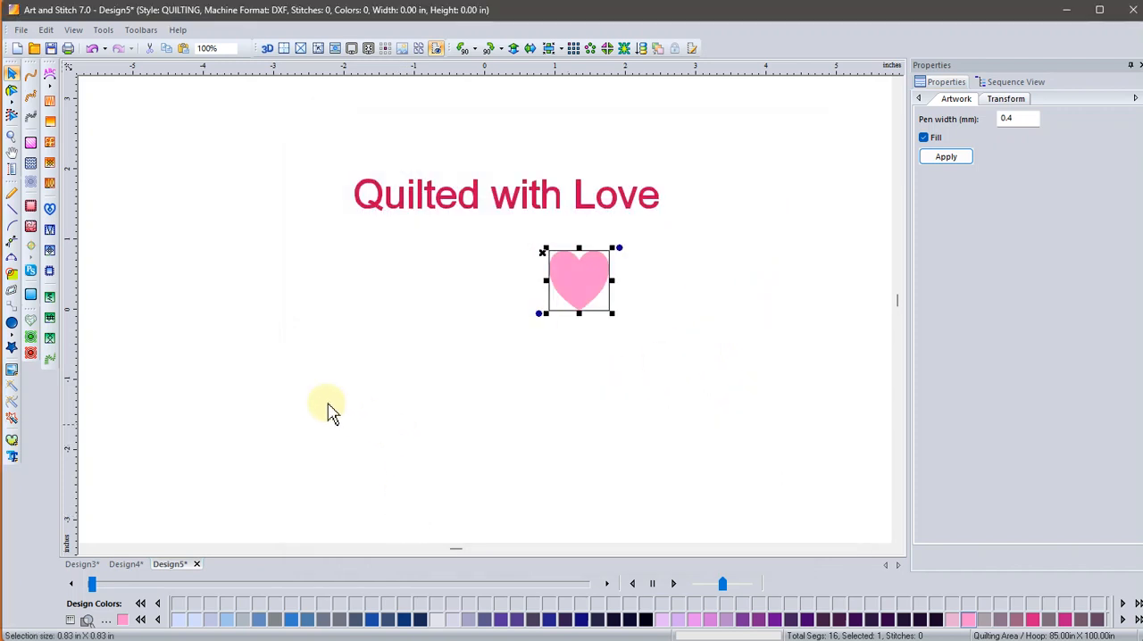
Select single letters, the whole text and the heart in turn to examine them as separate artwork objects.
left_click(15, 460)
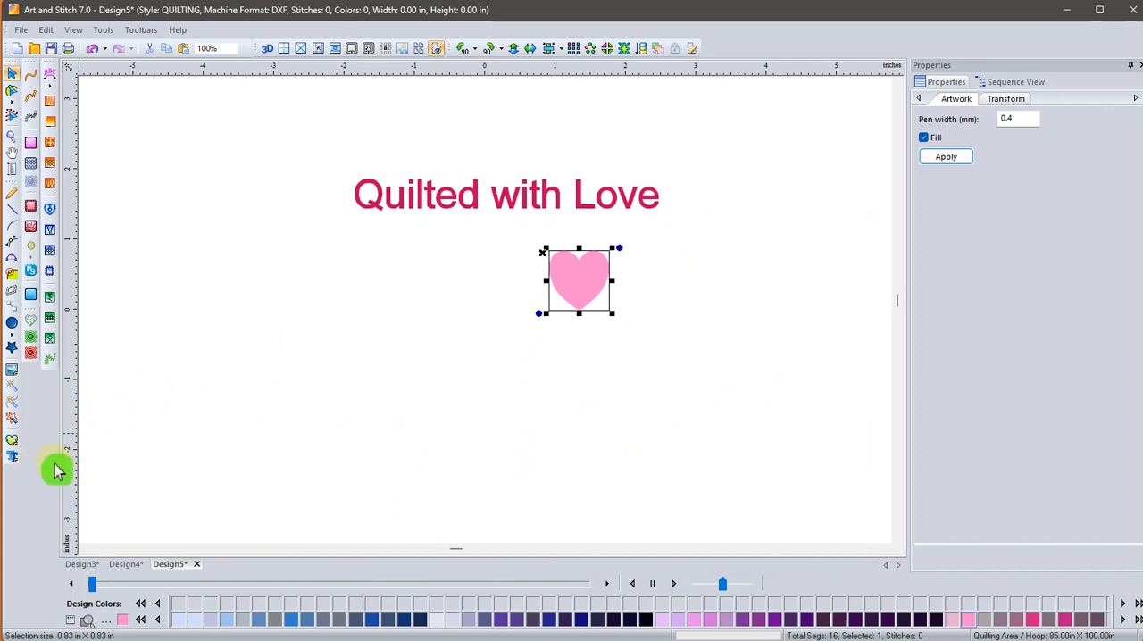
left_click(369, 198)
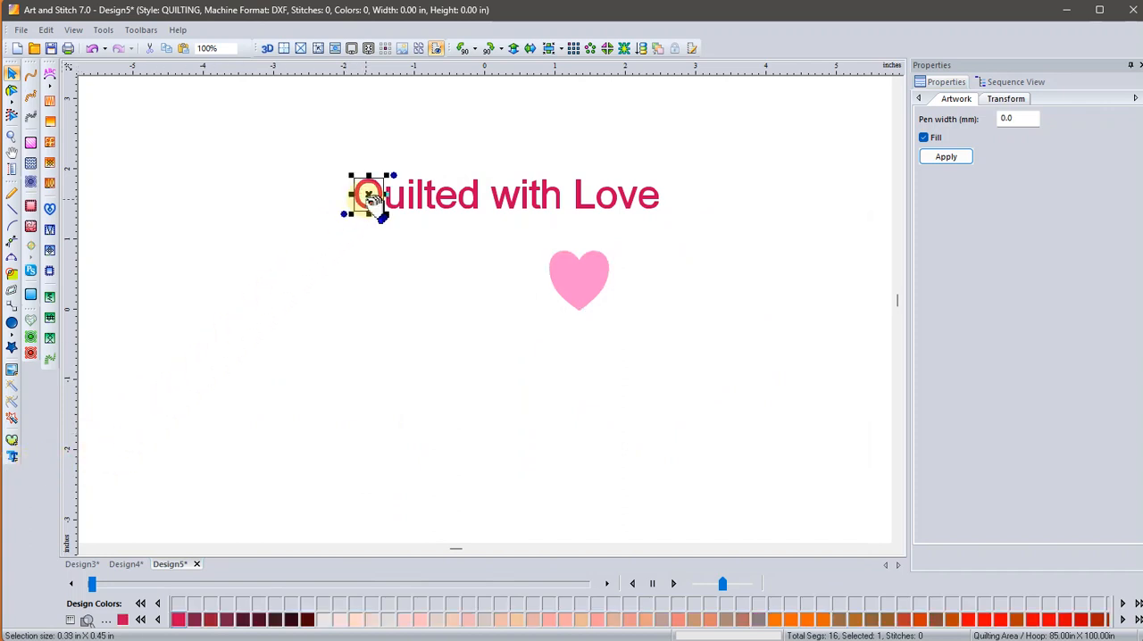
left_click(397, 206)
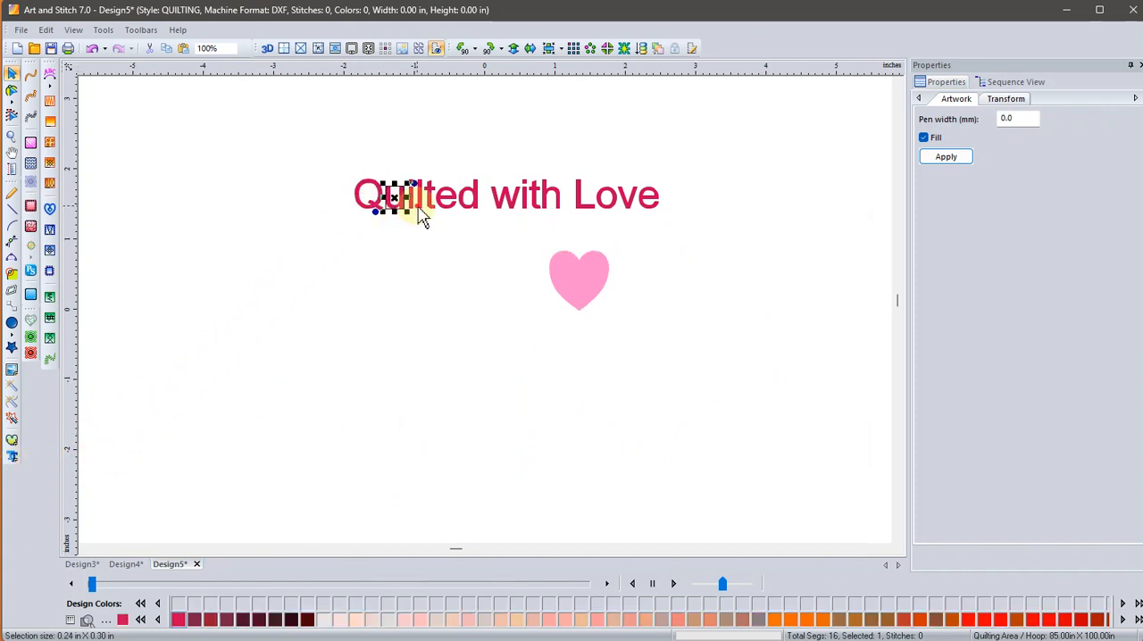
left_click(419, 206)
left_click(452, 211)
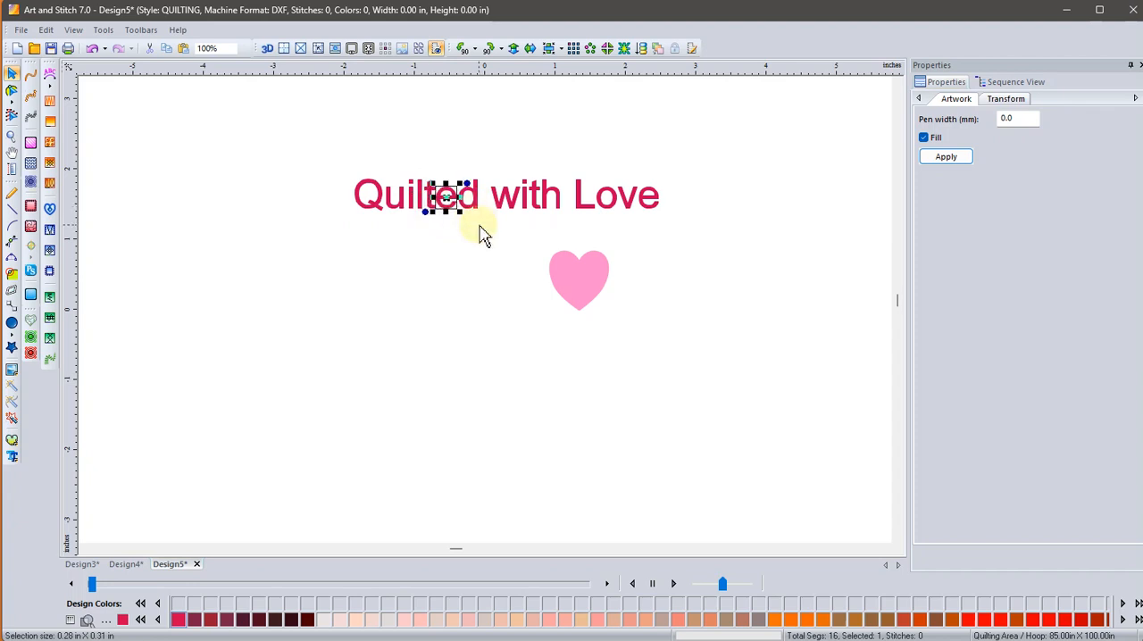
left_click_drag(318, 142, 695, 242)
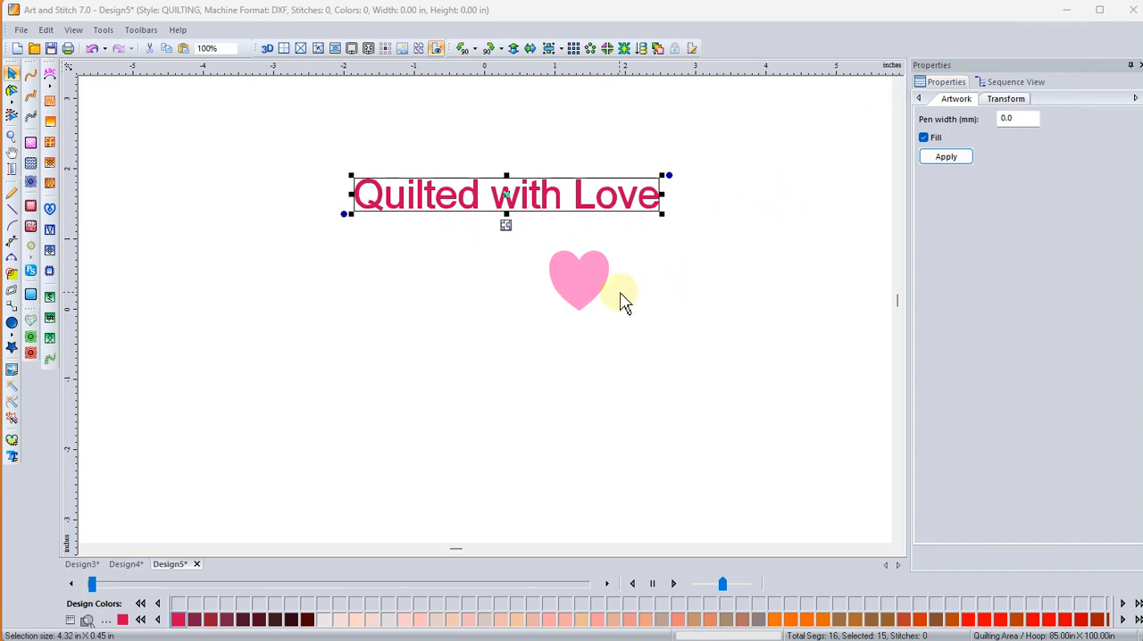
left_click(591, 296)
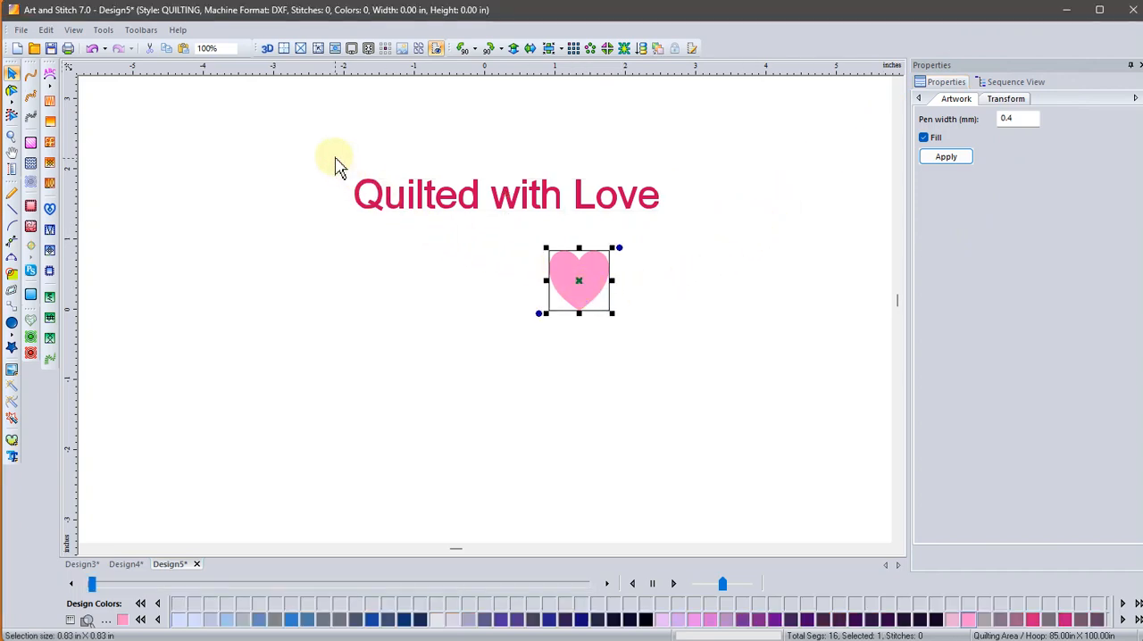
Select the whole "Quilted with Love" text artwork and apply the Convex Top Concave Bottom transform to it.
left_click_drag(336, 162, 689, 235)
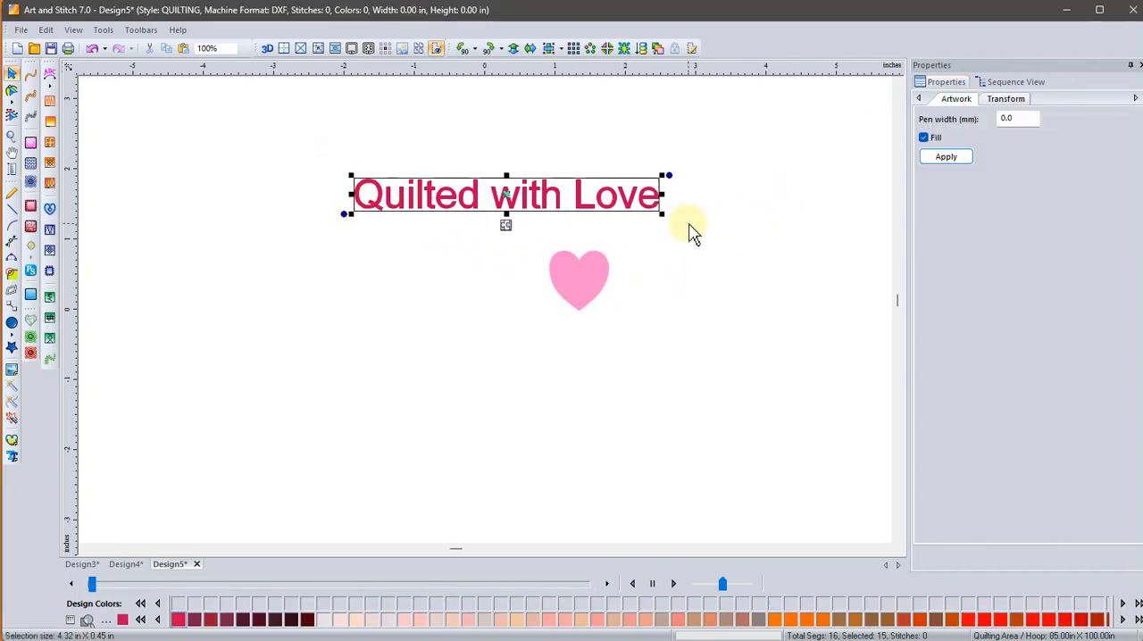
right_click(607, 200)
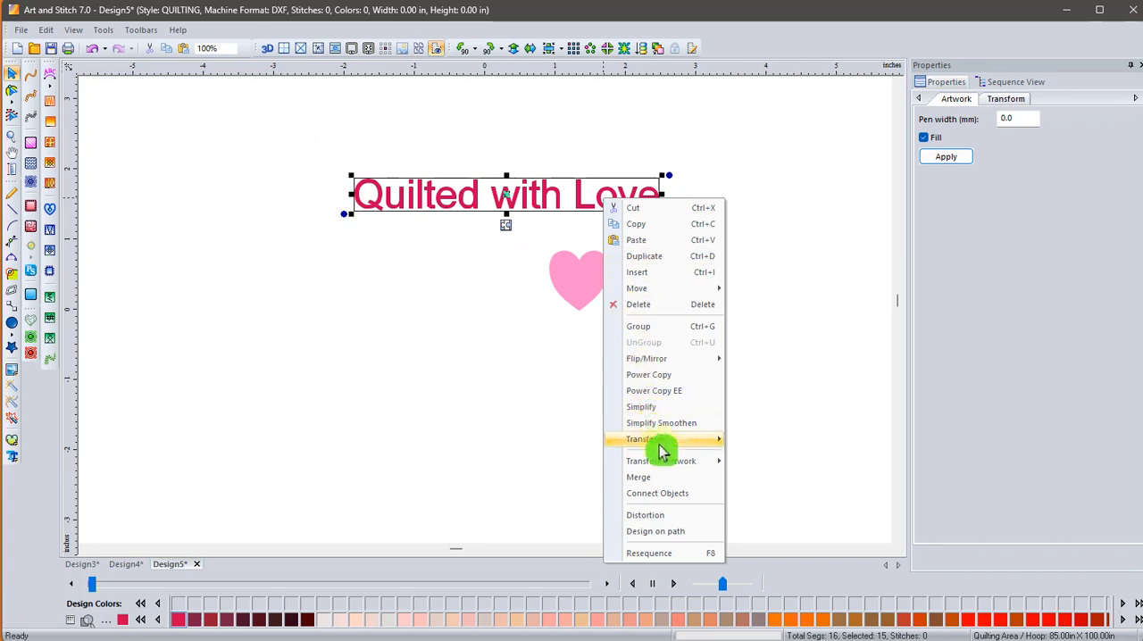
mouse_move(657, 459)
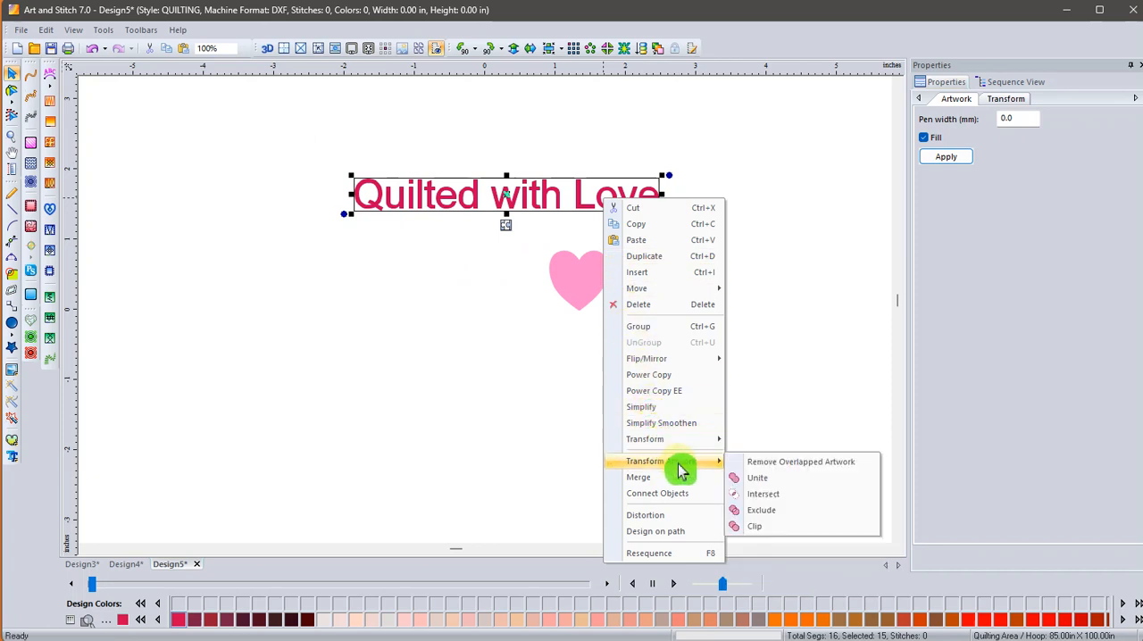
mouse_move(694, 441)
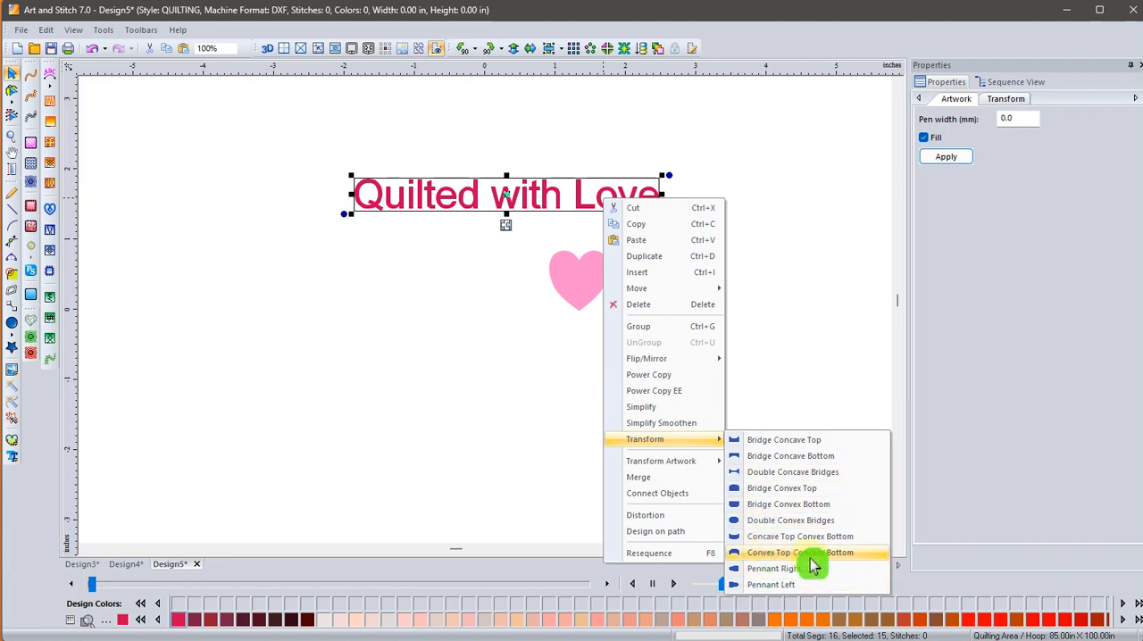
left_click(858, 560)
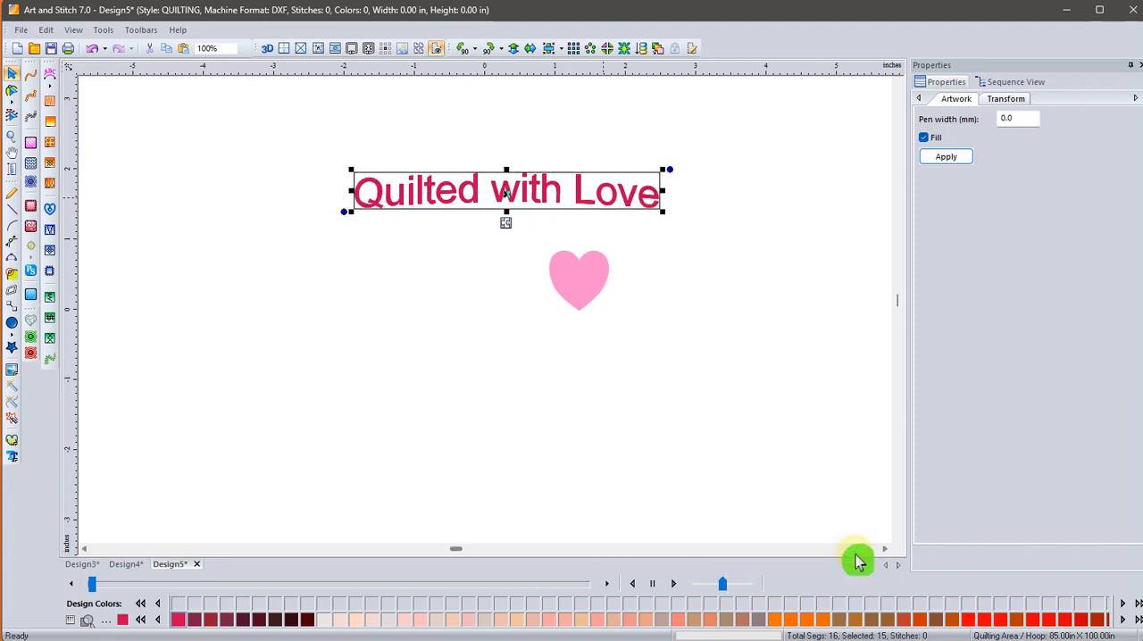
Strengthen the text's arch by applying the Convex Top Concave Bottom transform two more times.
right_click(438, 201)
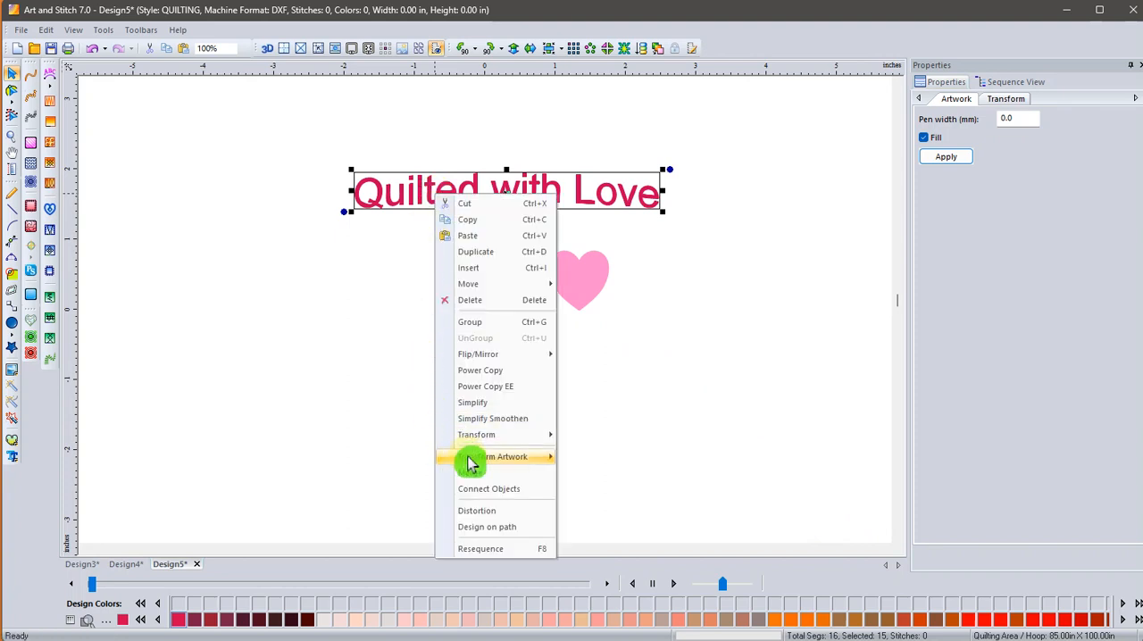
mouse_move(502, 438)
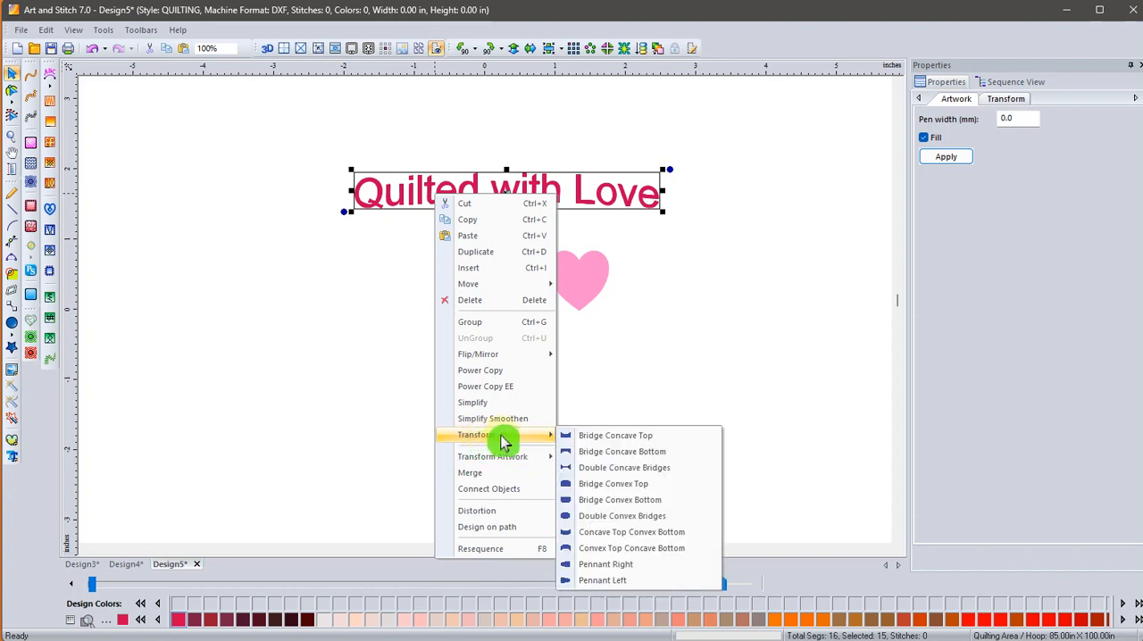
left_click(604, 555)
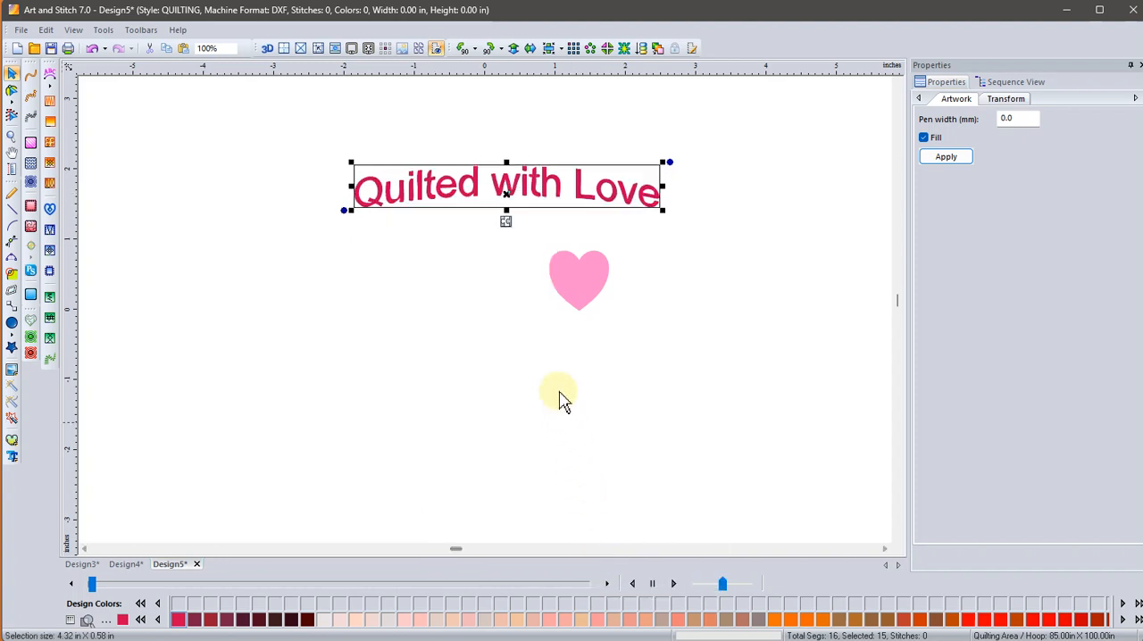
right_click(544, 195)
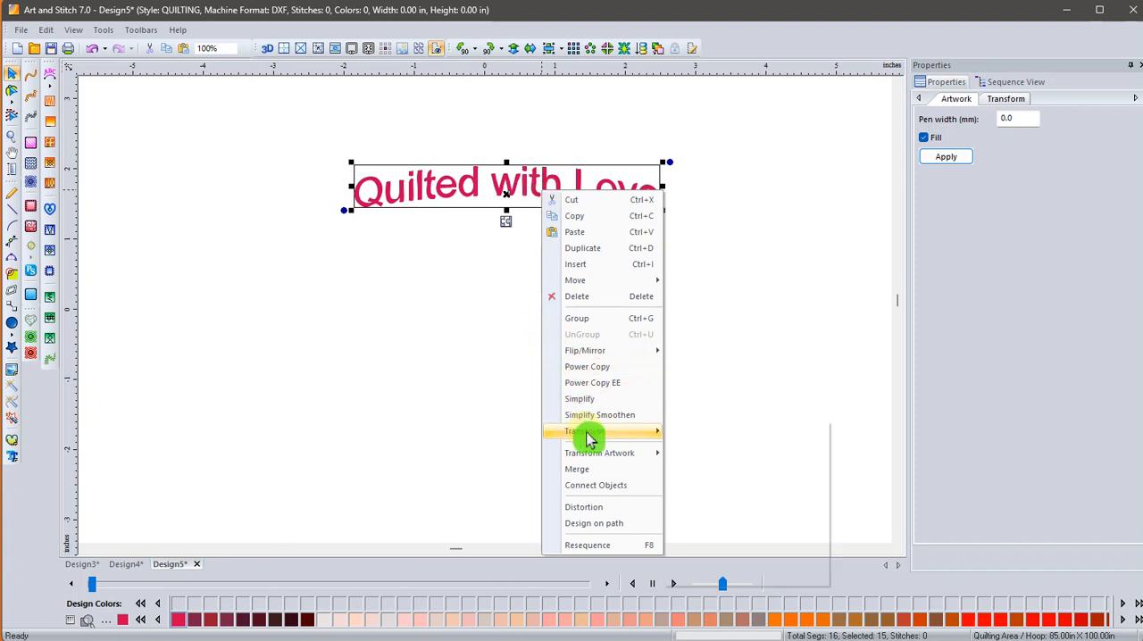
mouse_move(656, 432)
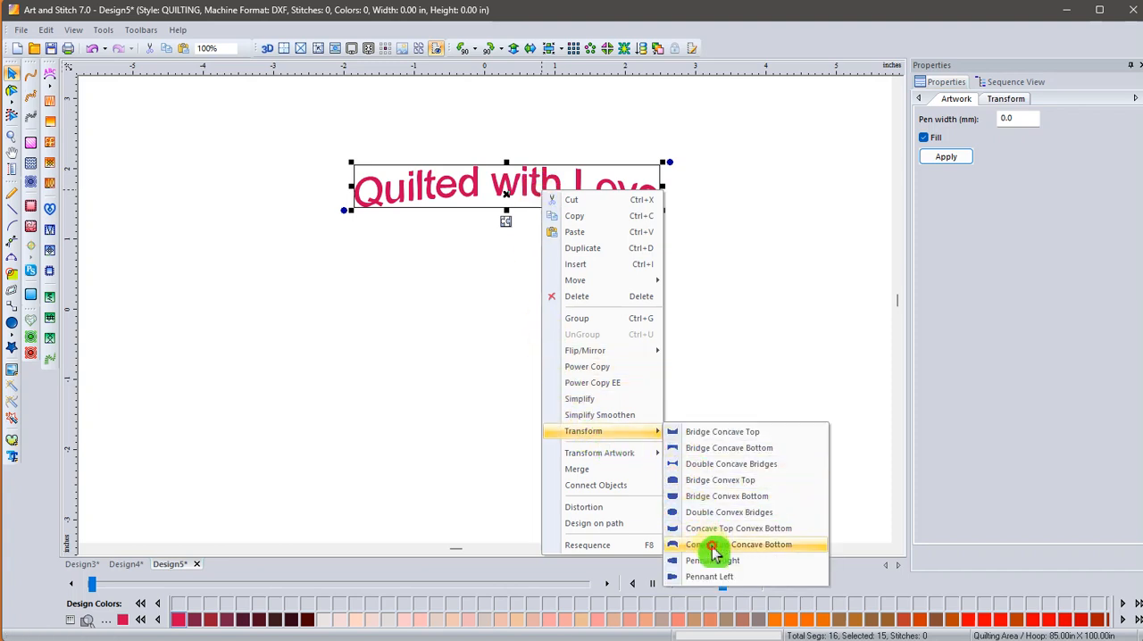
left_click(714, 545)
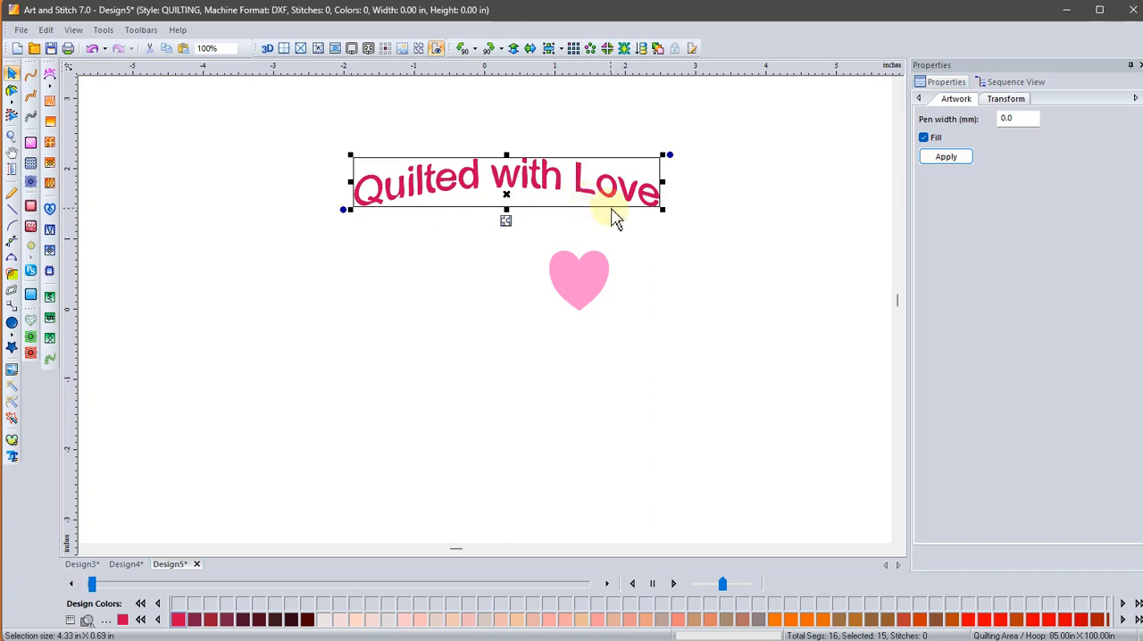
Insert the first "Quilted_with_lov..." script artwork from the library's Quilt Alphabet and Text folder.
left_click(15, 356)
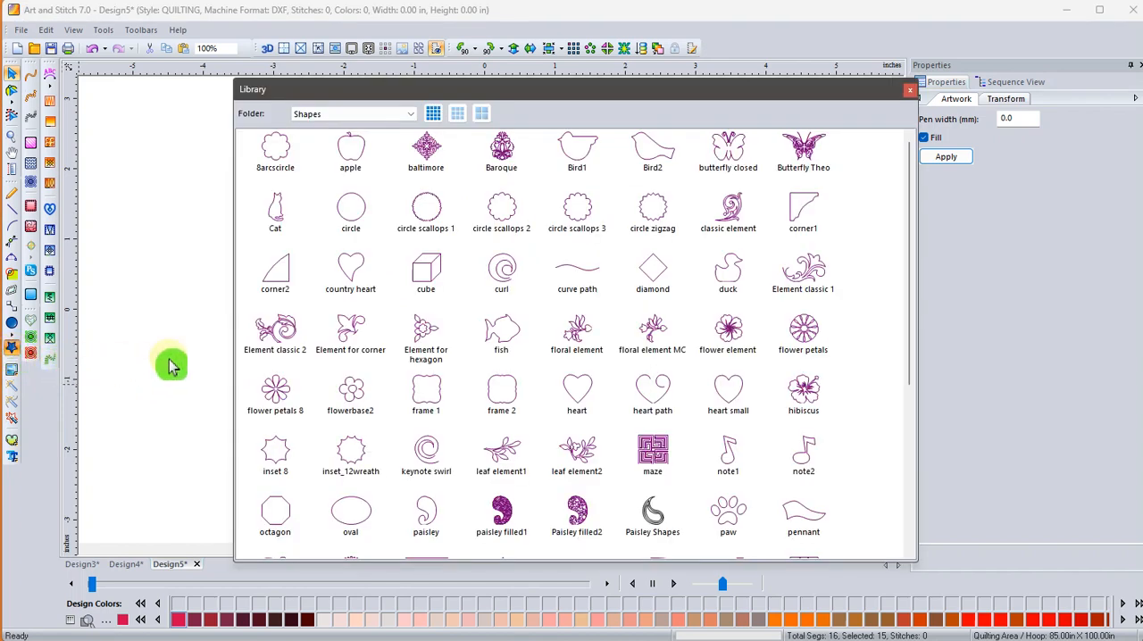
left_click(410, 115)
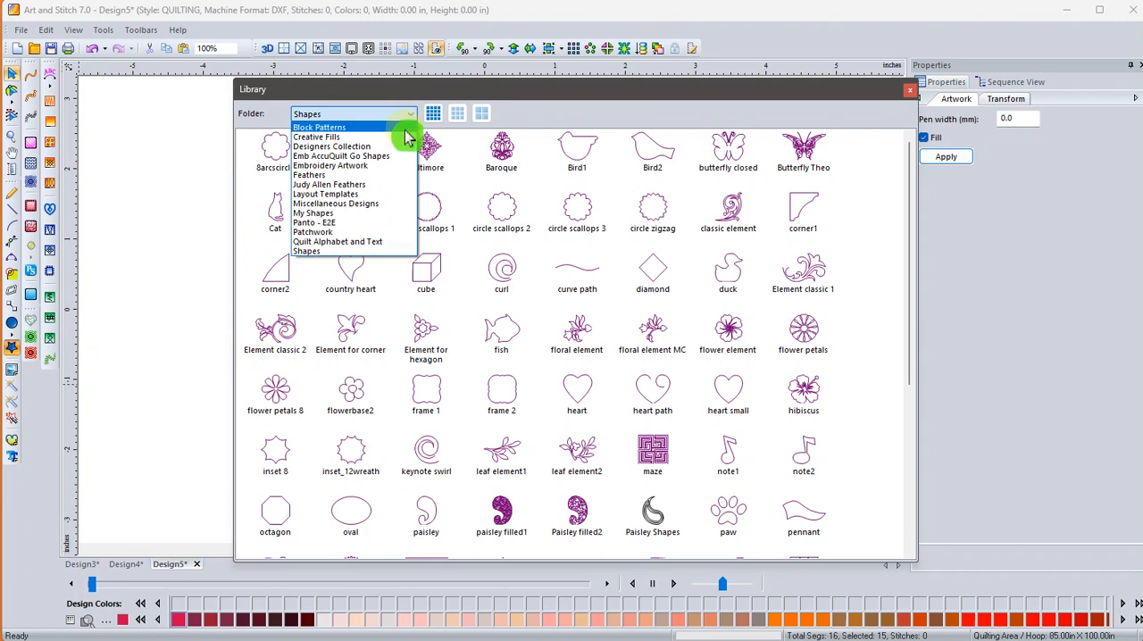
left_click(381, 243)
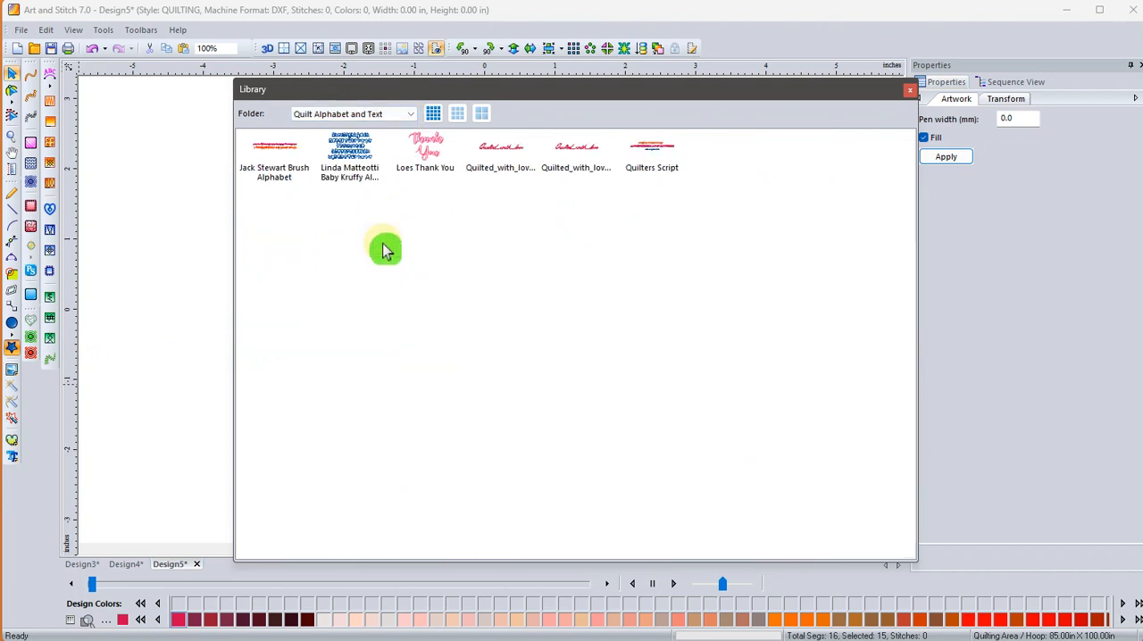
double_click(503, 165)
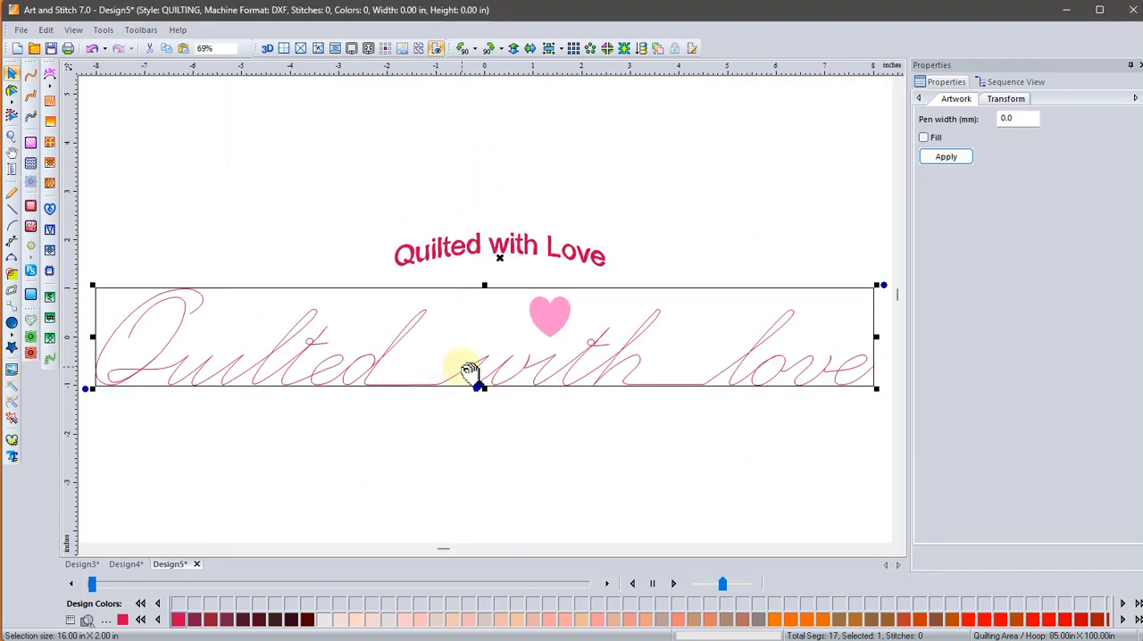
Shrink the script artwork to about 12.73 × 1.59 in and place it above the arched text.
left_click_drag(470, 371, 472, 195)
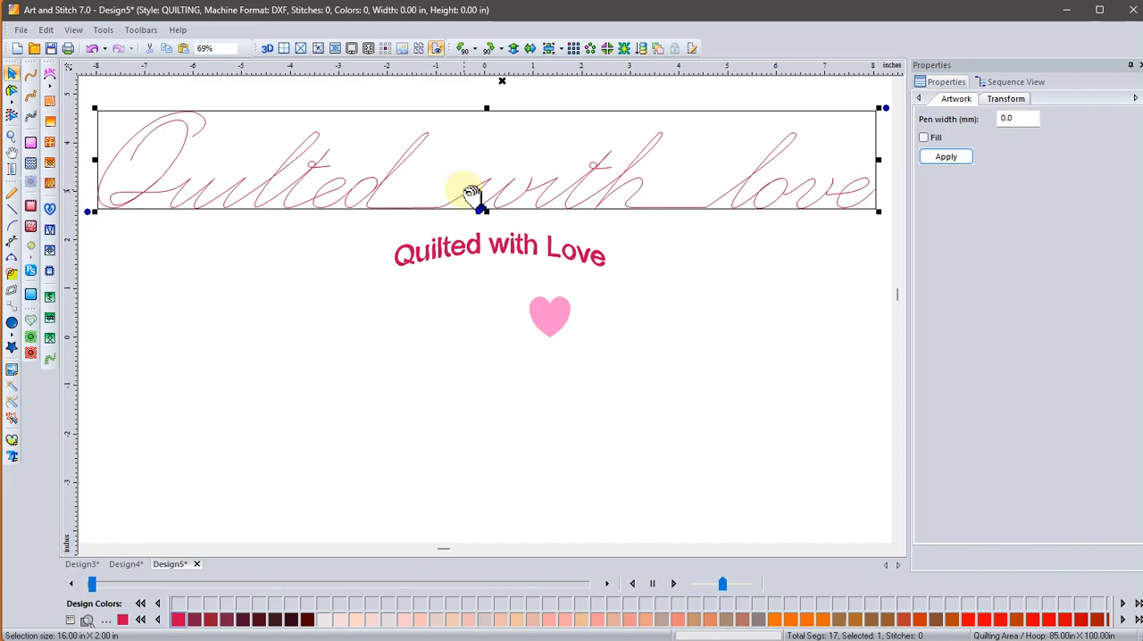
left_click(95, 106)
left_click_drag(95, 106, 254, 153)
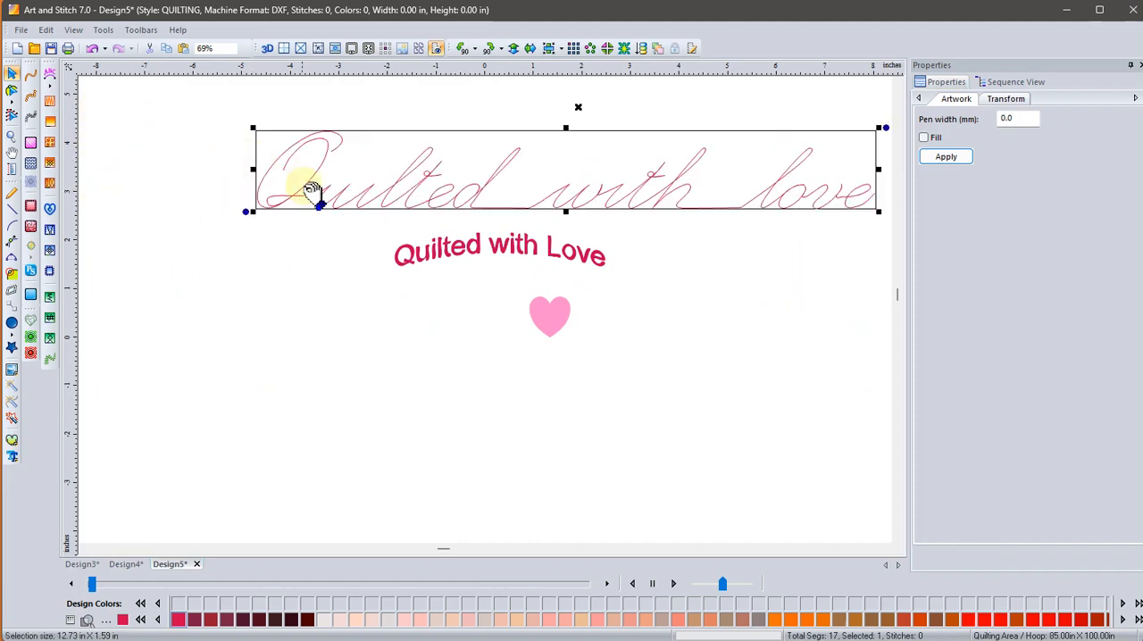
left_click_drag(299, 190, 216, 181)
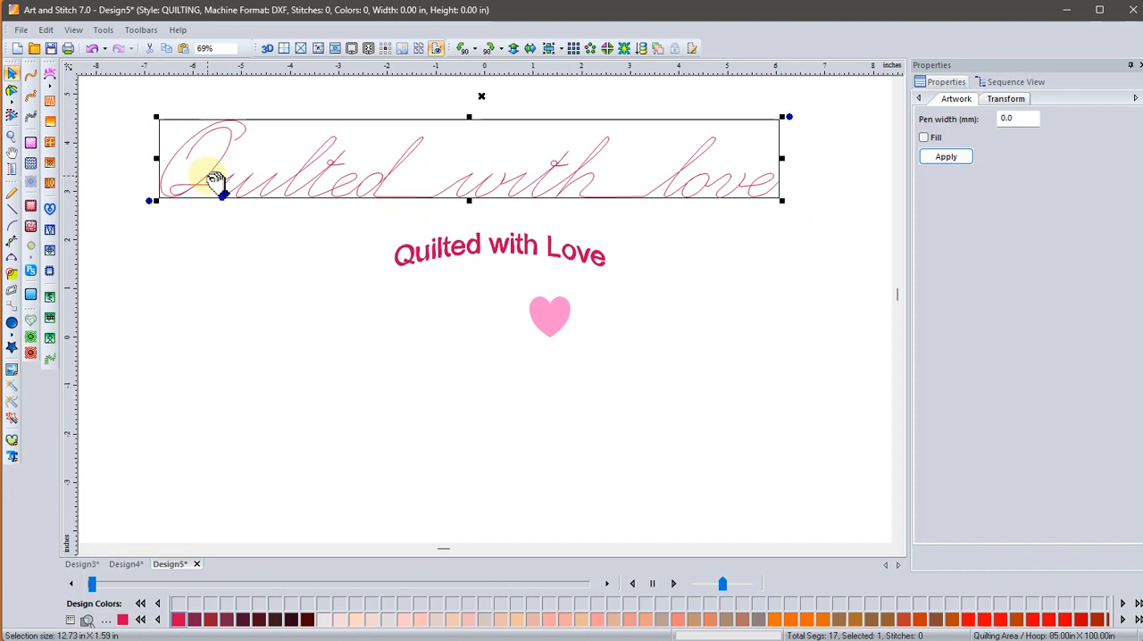
Apply the Convex Top Concave Bottom transform to the "Quilted with love" script artwork.
right_click(210, 183)
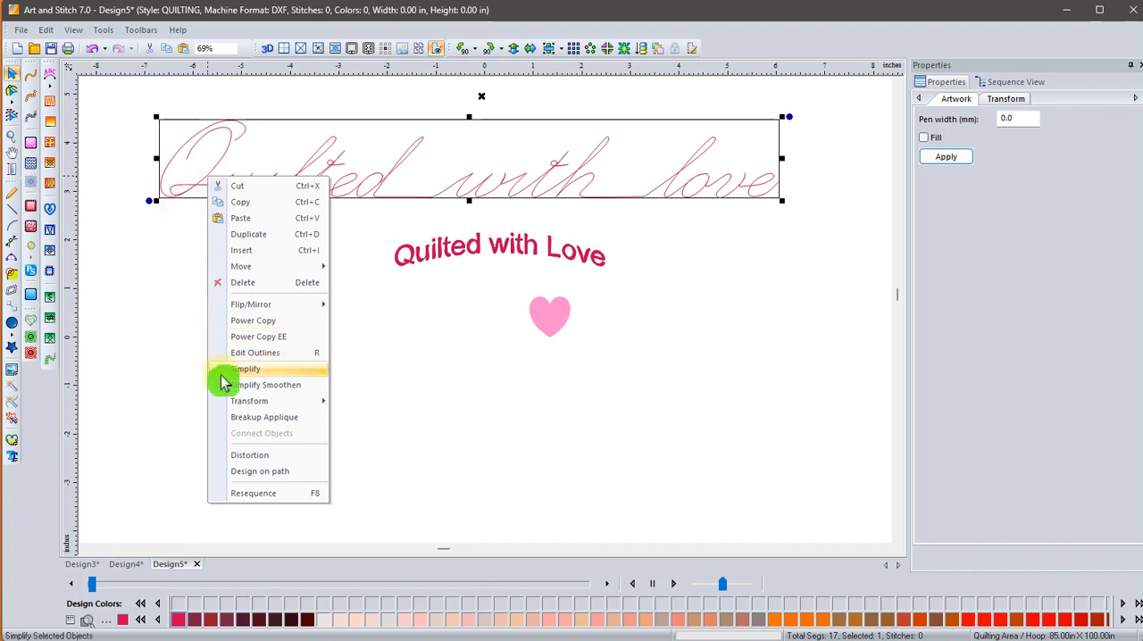
mouse_move(231, 406)
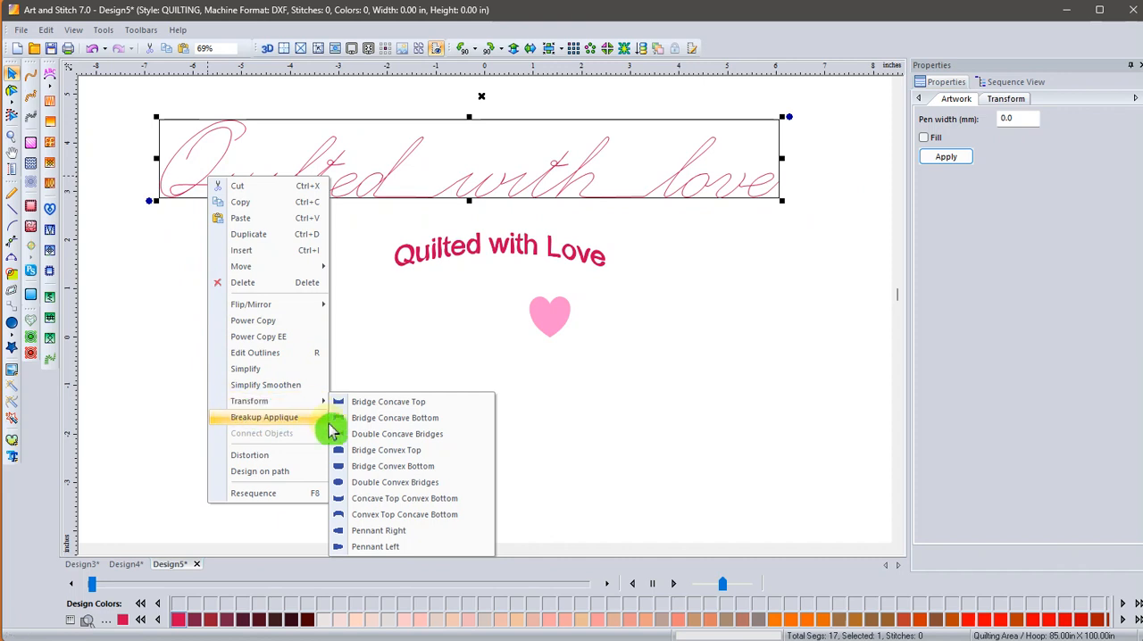
left_click(388, 516)
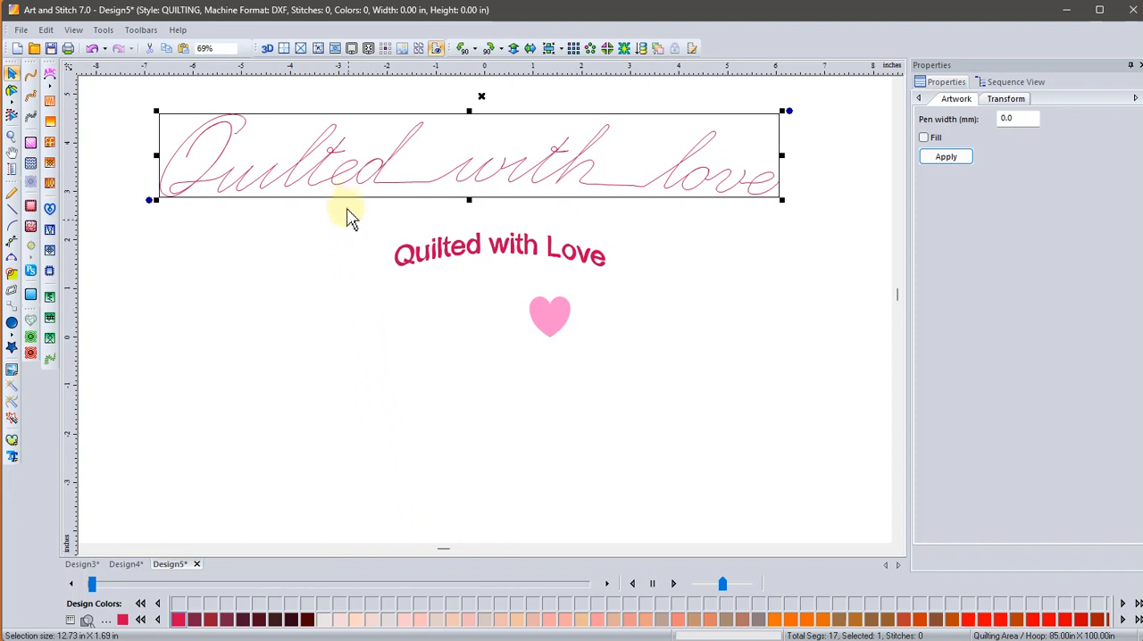
Try placing the script artwork on an arc path 16 in wide with Design on path.
left_click(345, 183)
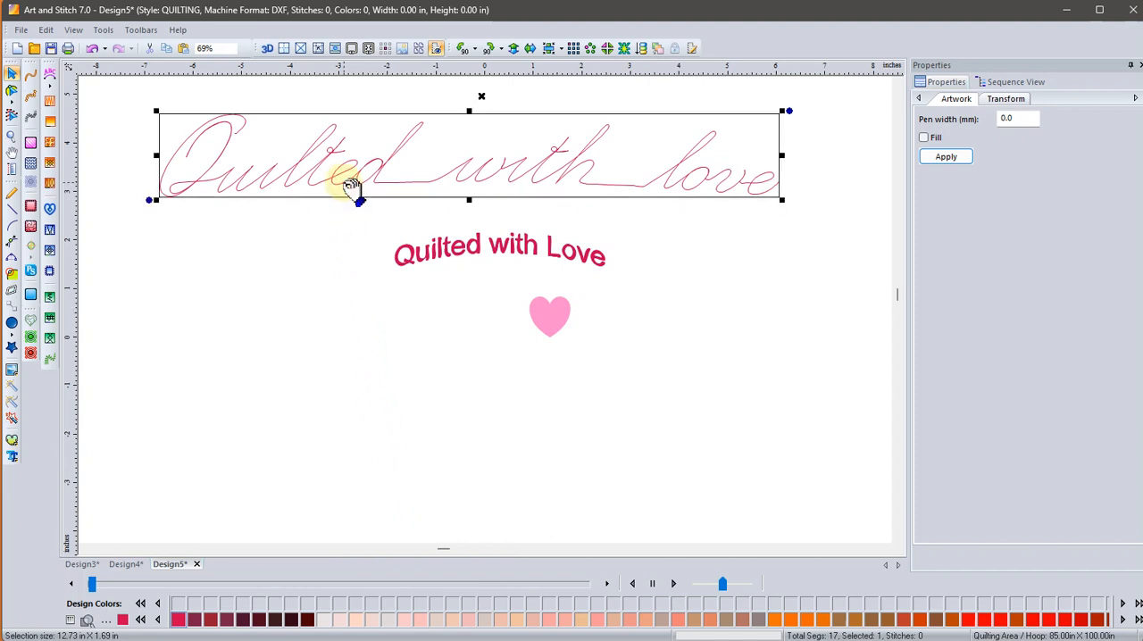
right_click(345, 187)
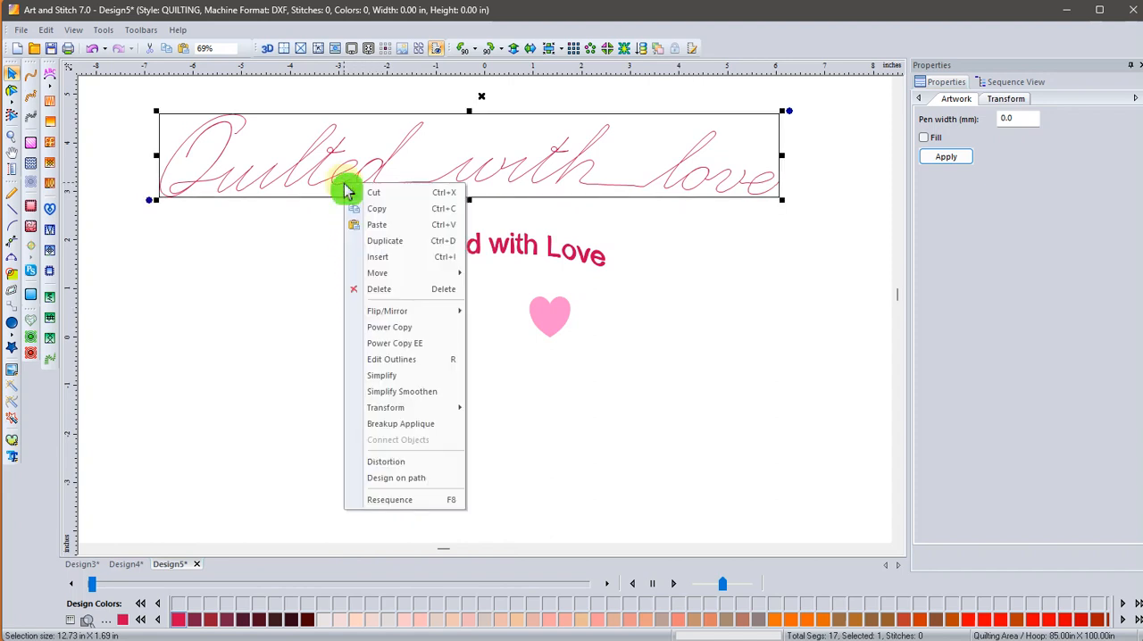
left_click(388, 479)
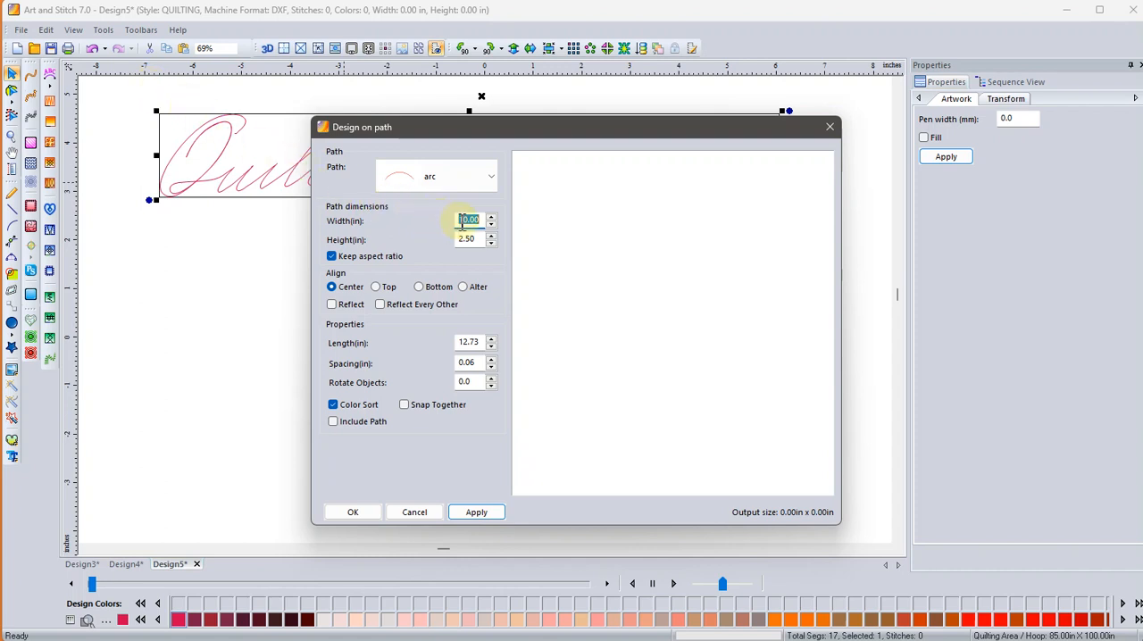
left_click(492, 217)
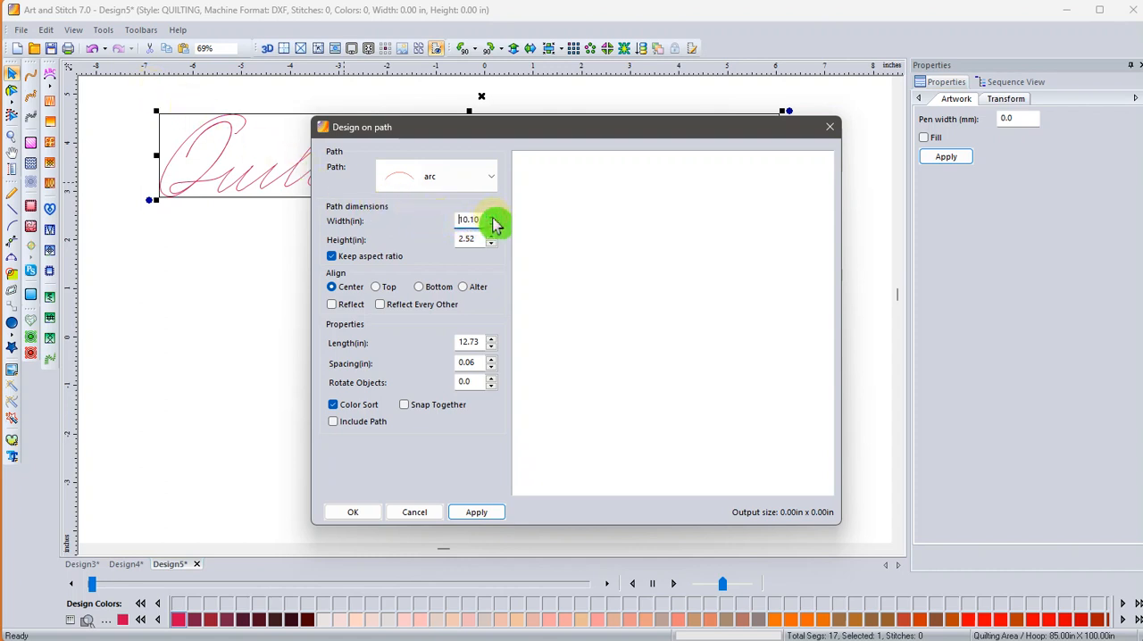
left_click(492, 216)
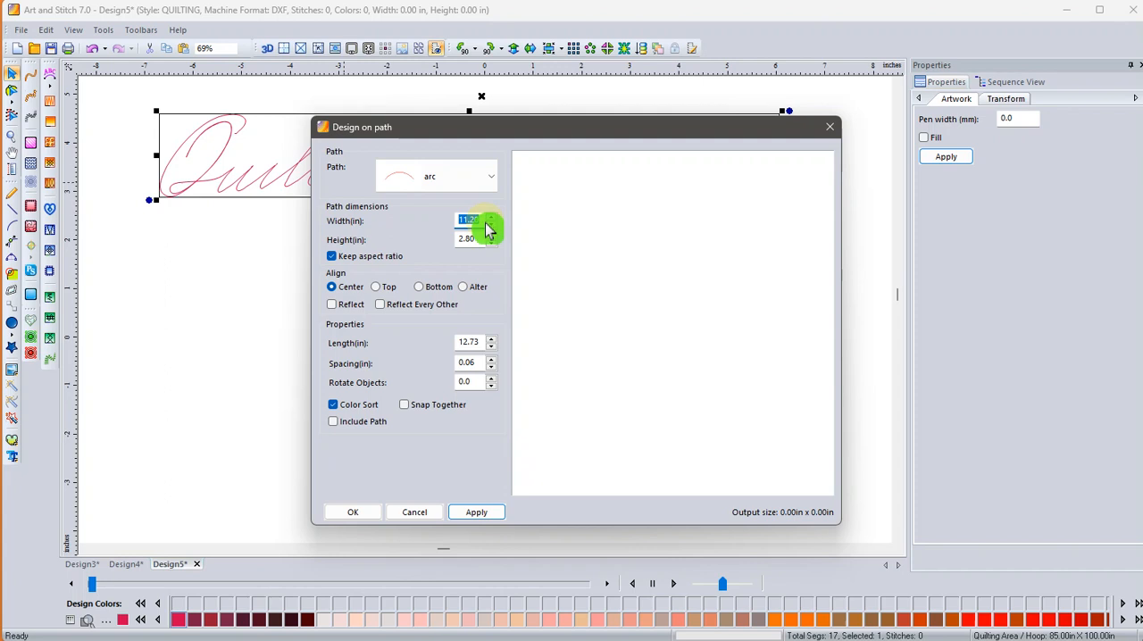
type("16")
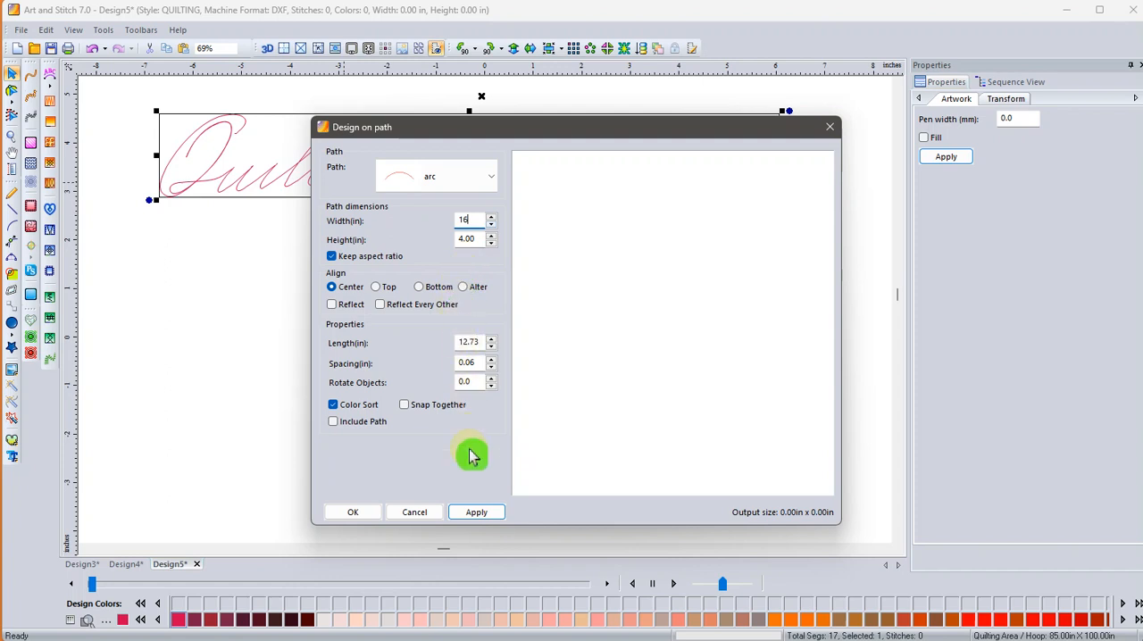
left_click(476, 516)
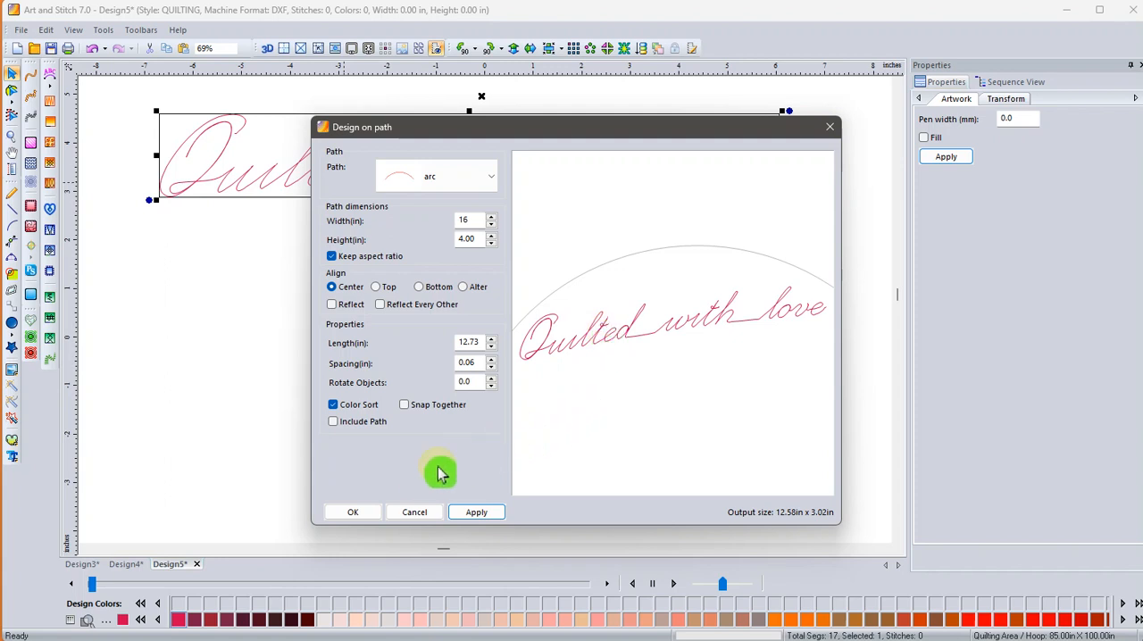
left_click(407, 511)
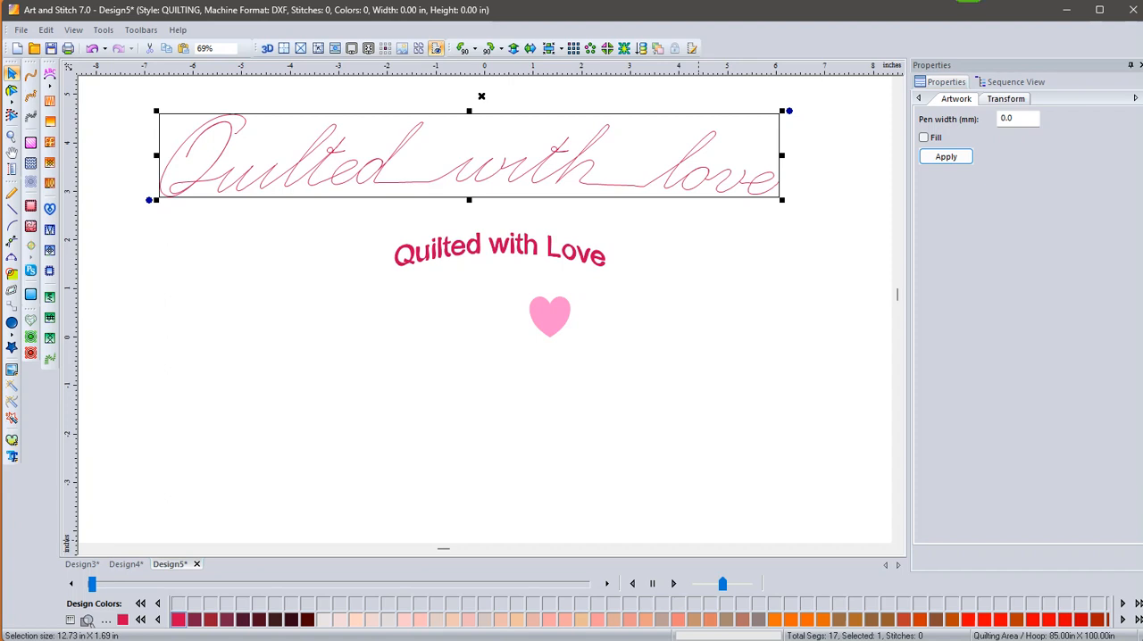
Switch to Inkscape and select the "Curve your text" group with its Bend path effect.
left_click(1066, 9)
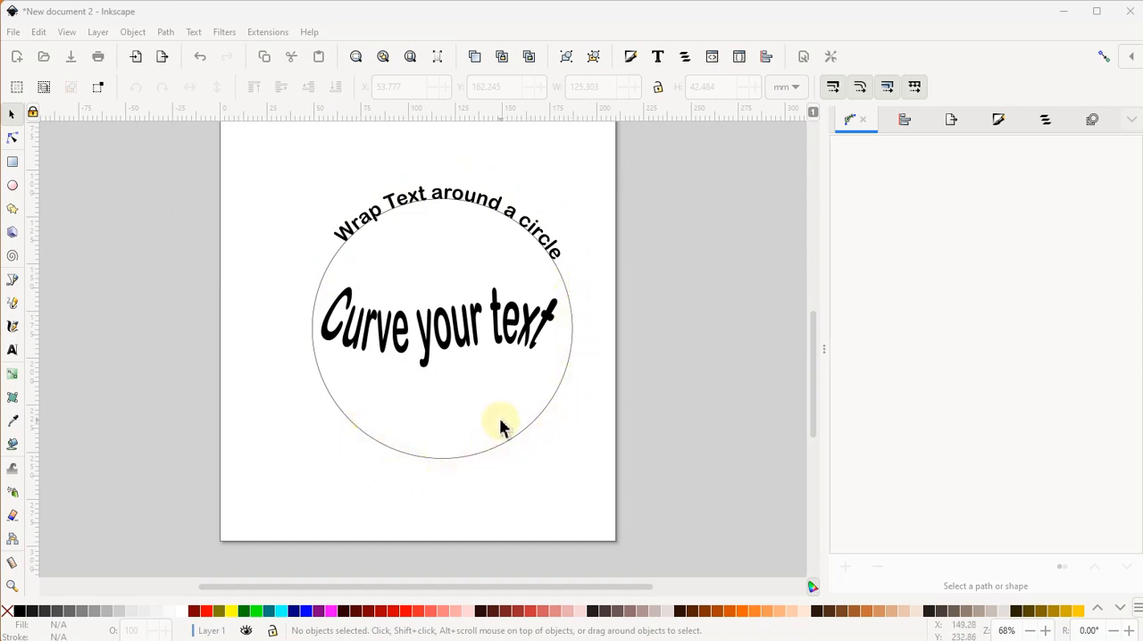
left_click(410, 360)
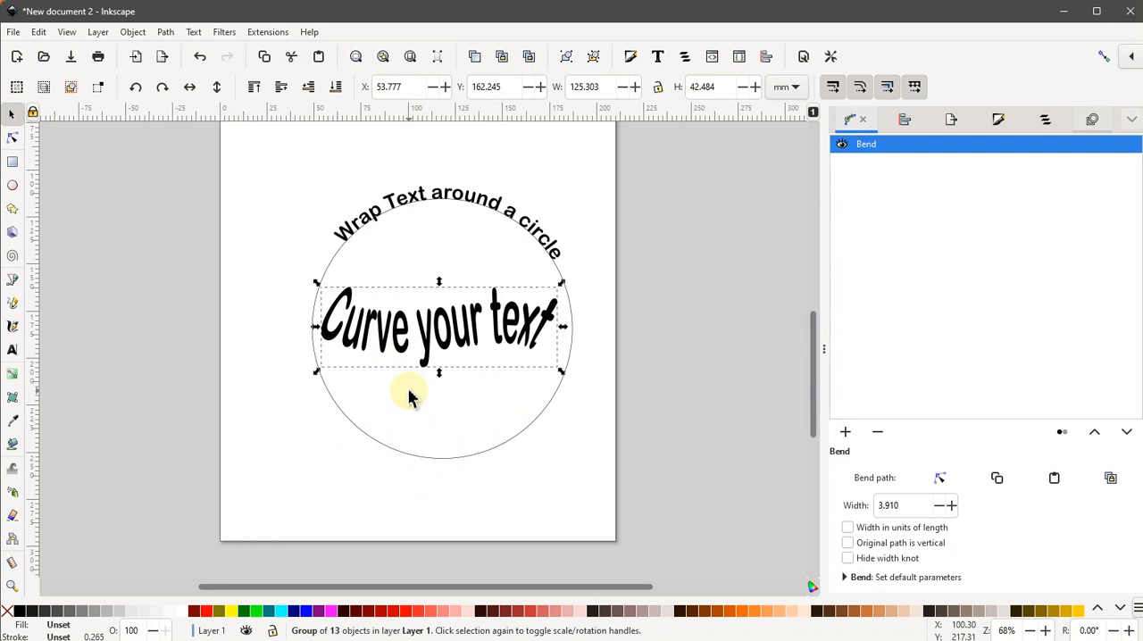
left_click(847, 174)
left_click(854, 126)
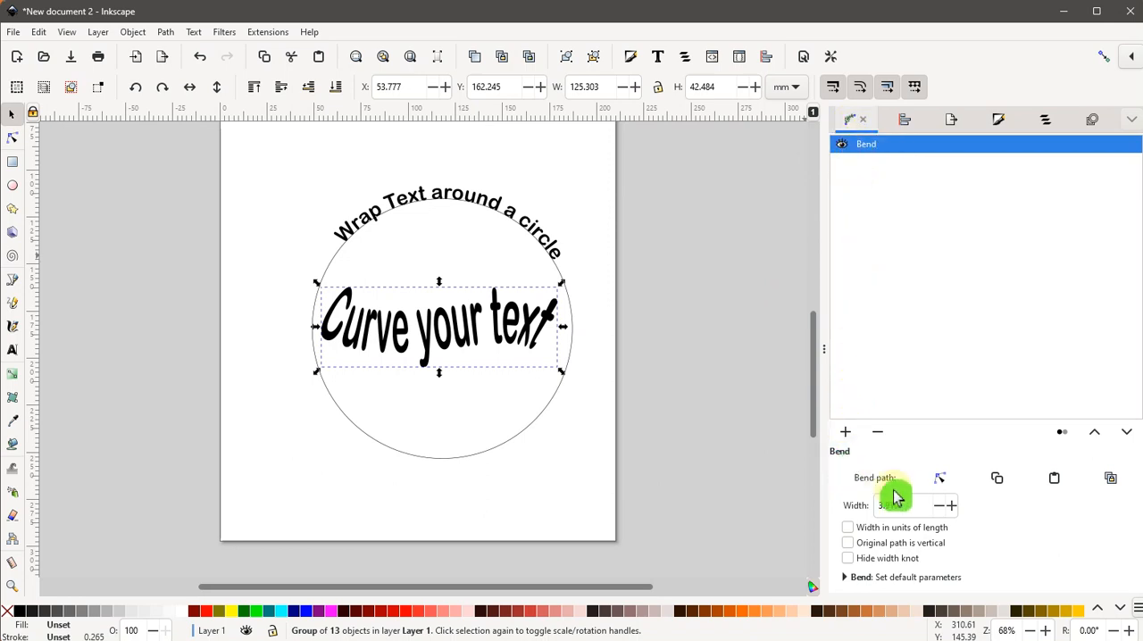
Edit the Bend path's curve on the canvas so that "Curve your text" arches upward.
left_click(939, 480)
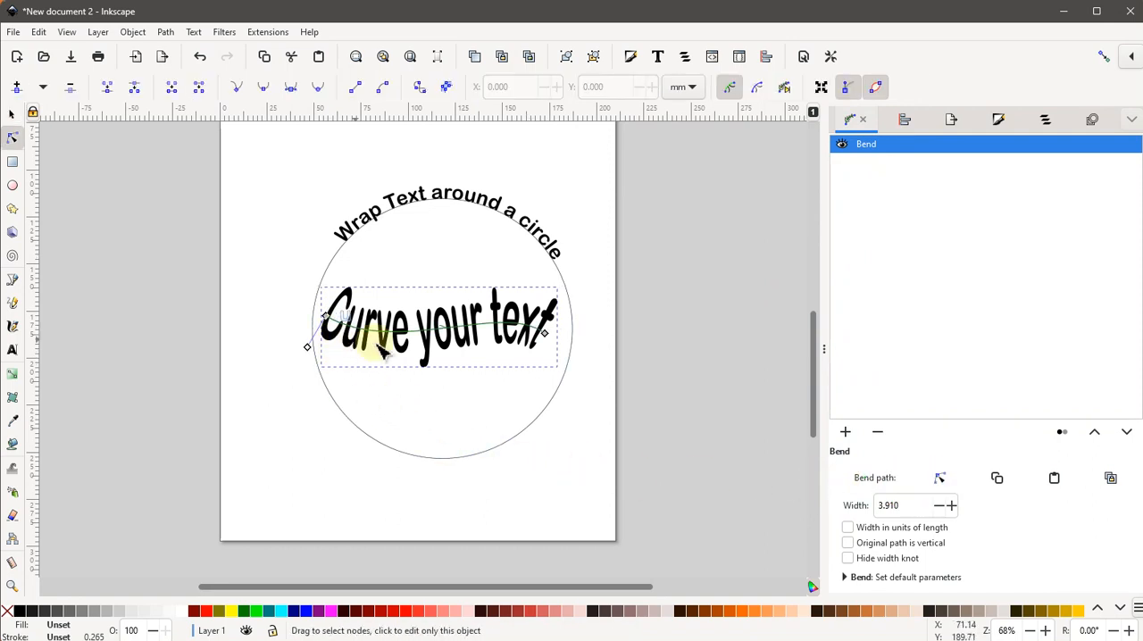
left_click(544, 334)
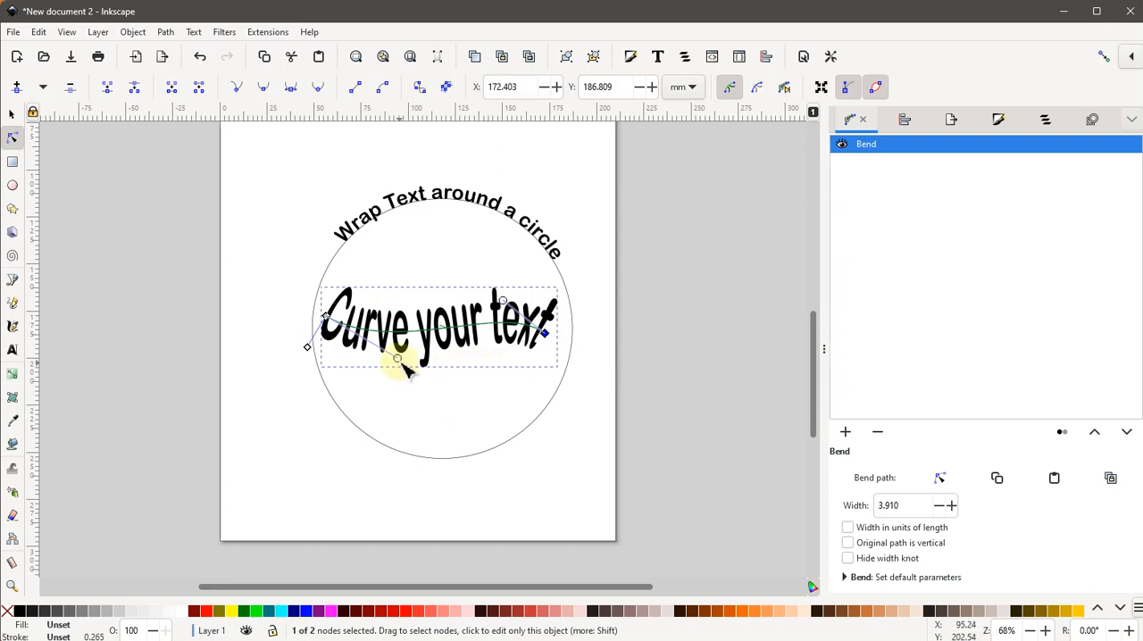
left_click_drag(397, 358, 417, 416)
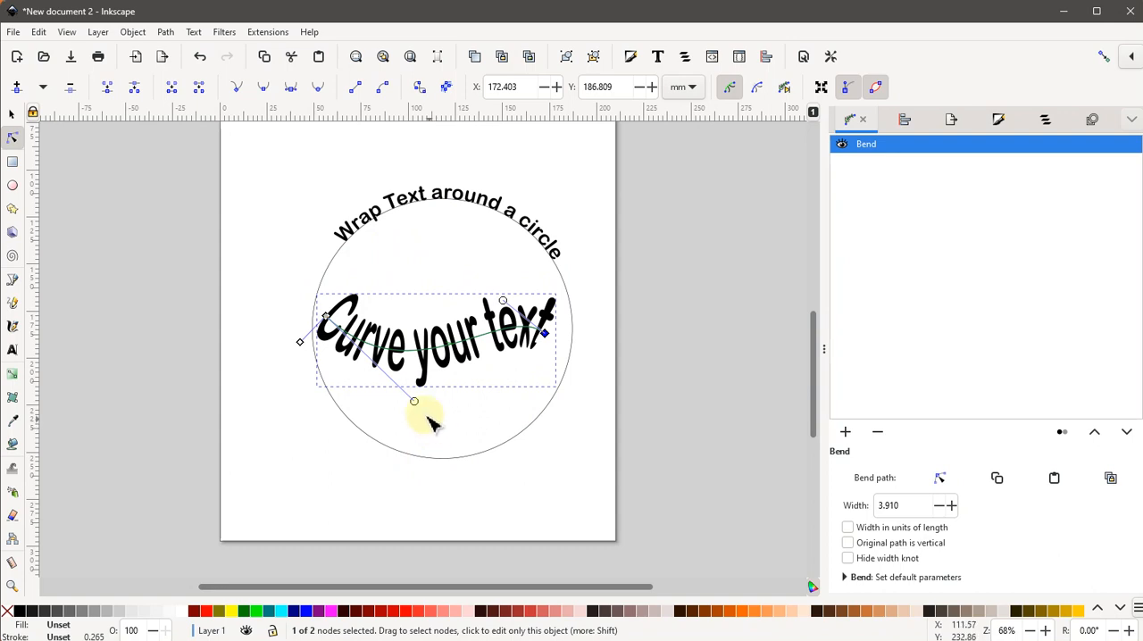
left_click_drag(423, 393, 414, 260)
left_click(426, 419)
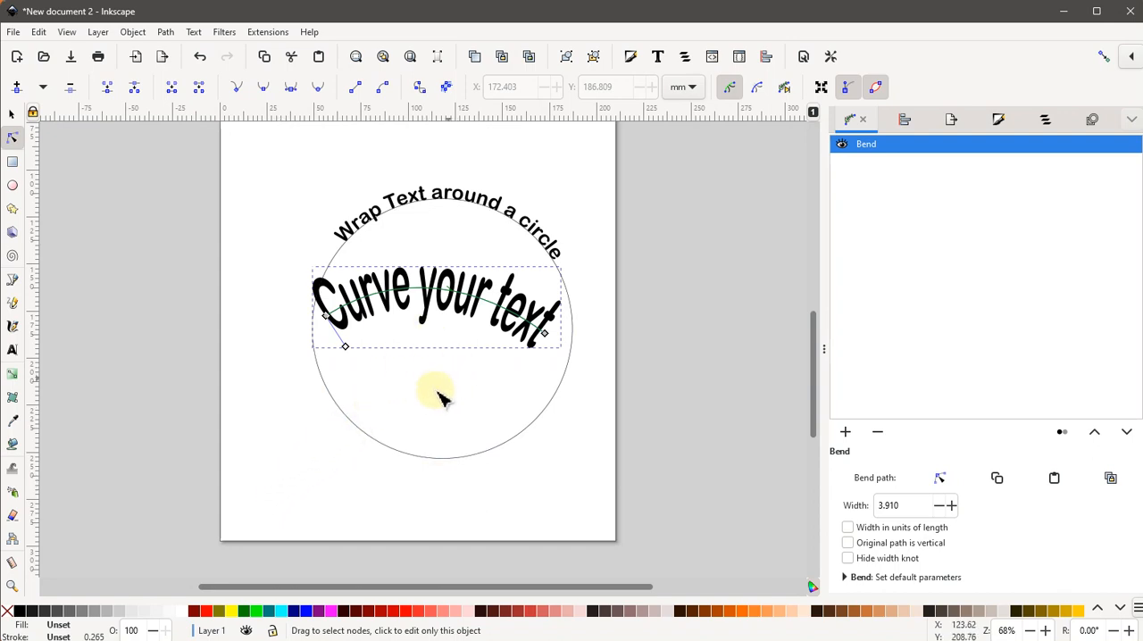
left_click(12, 118)
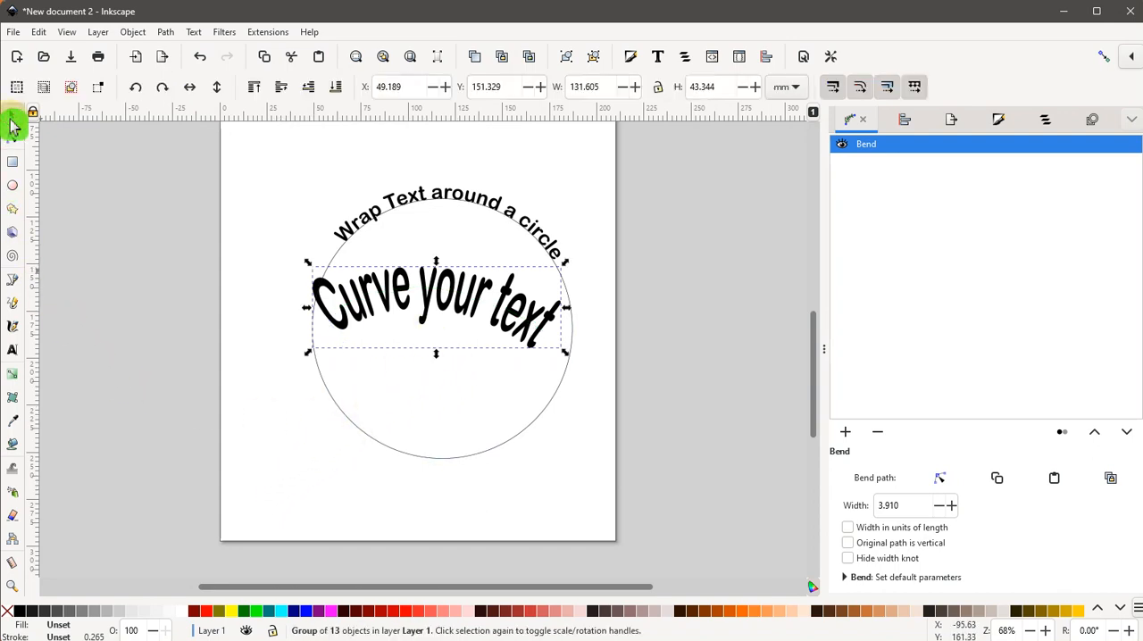
Save the document as a Plain SVG file named drawing.
left_click(17, 34)
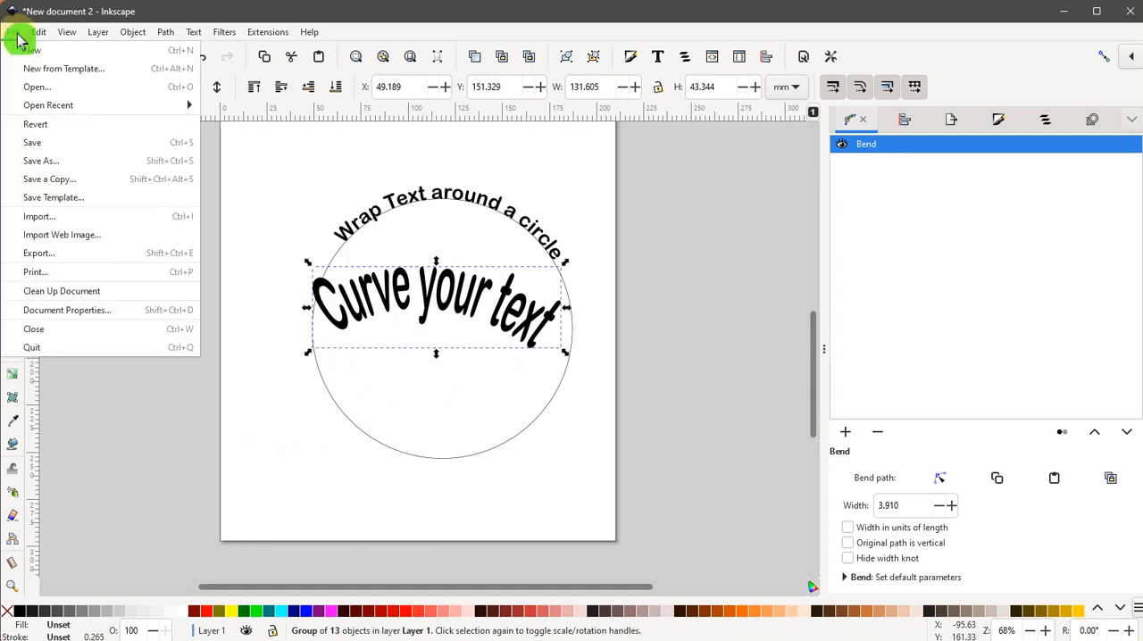
left_click(36, 162)
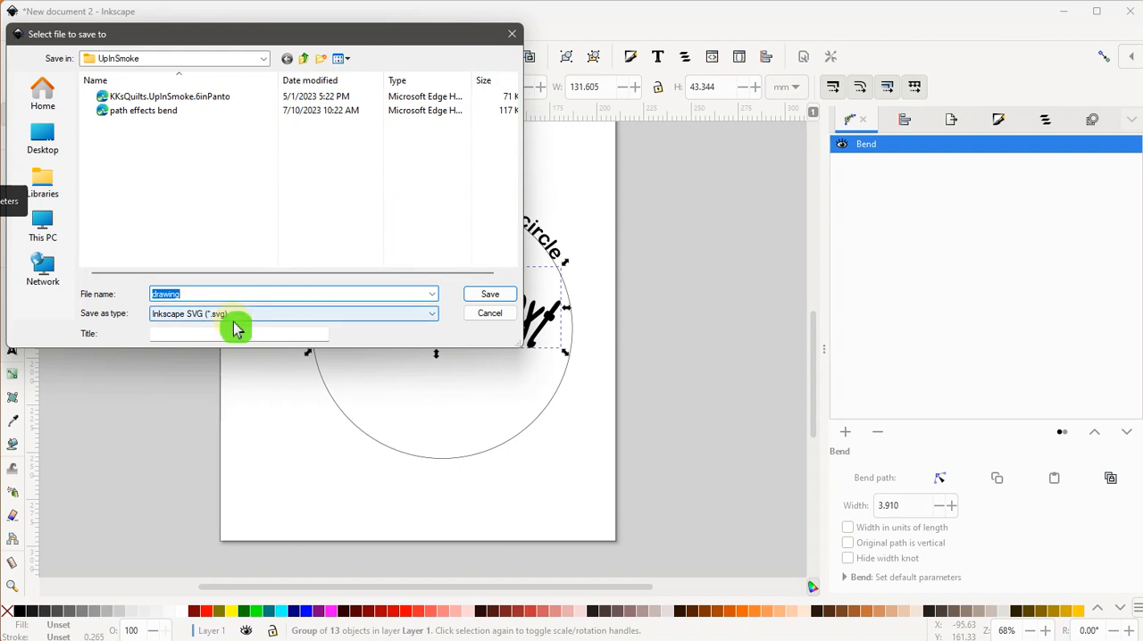
left_click(255, 315)
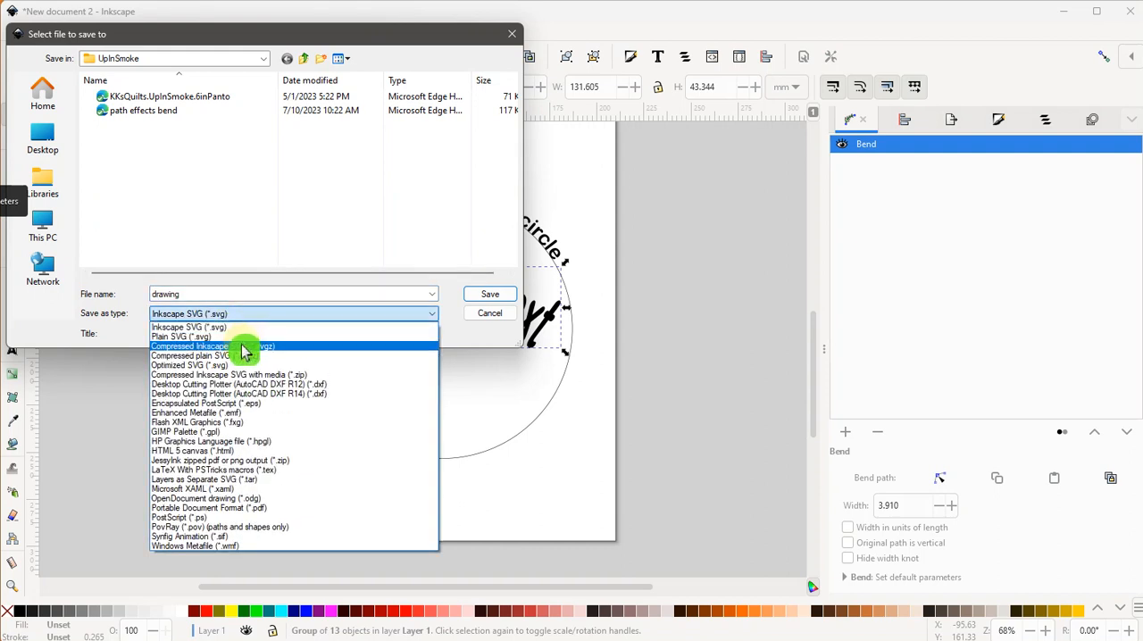
left_click(241, 338)
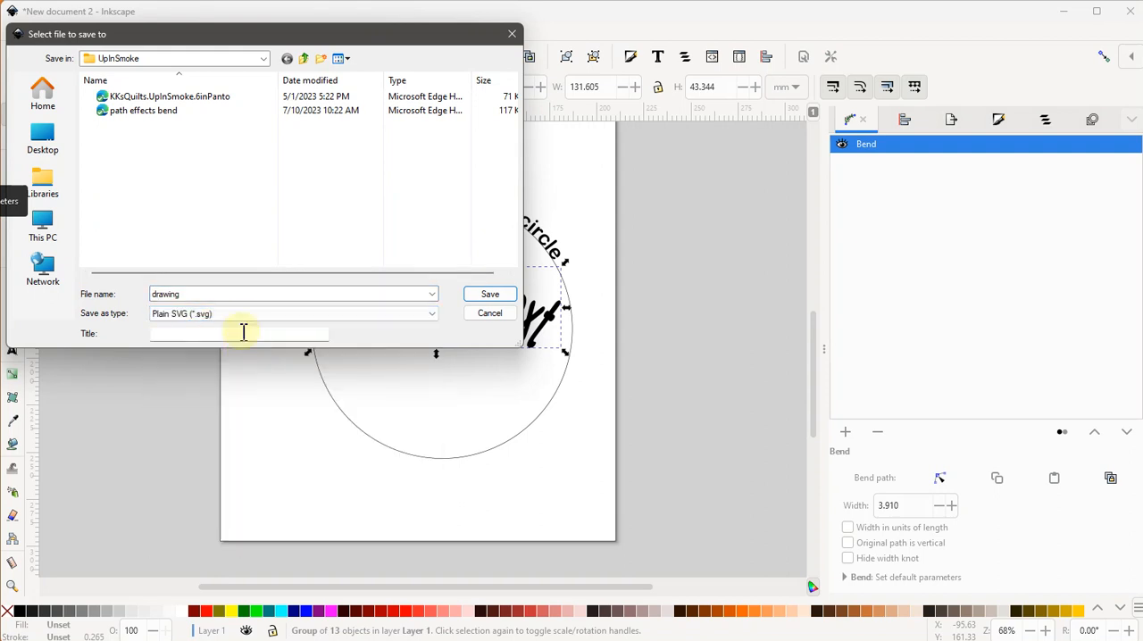
left_click(248, 318)
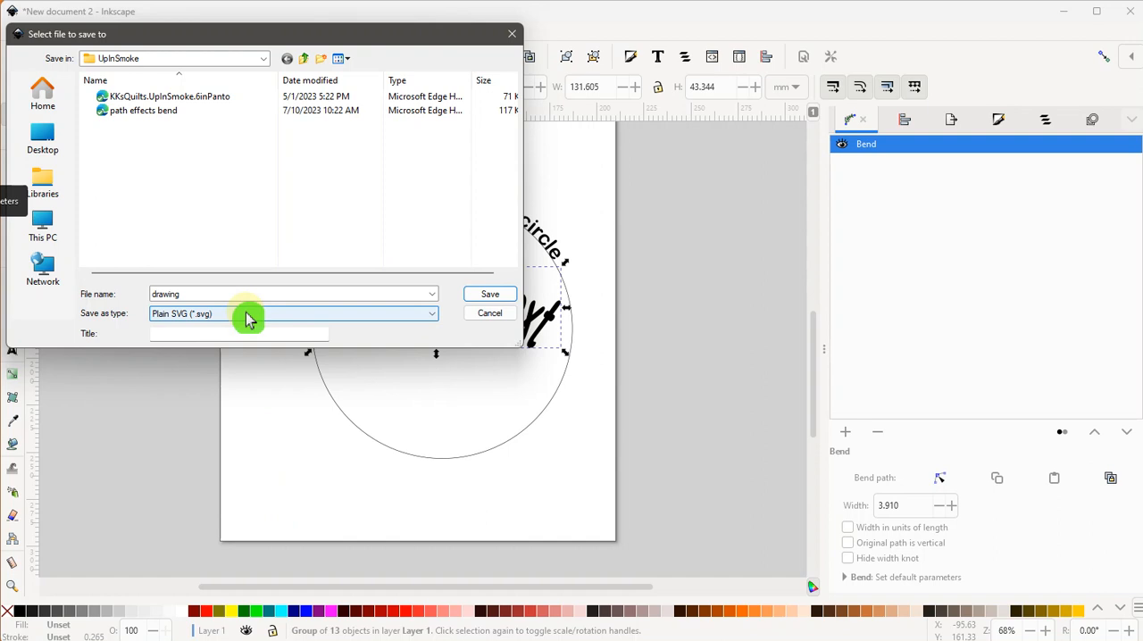
left_click(482, 304)
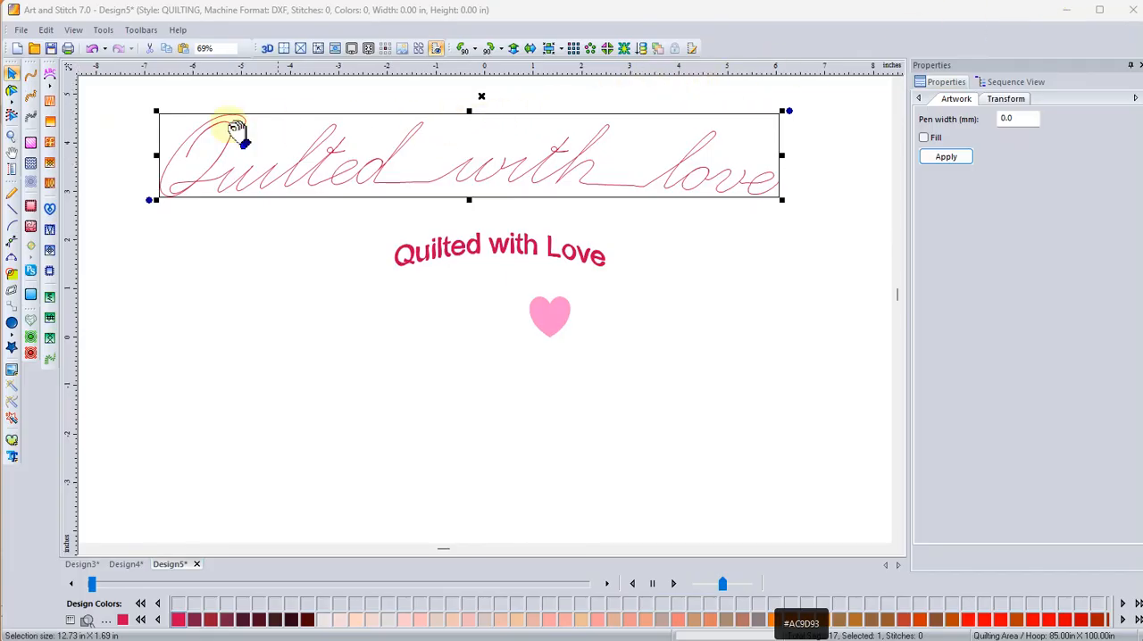
Switch to Art and Stitch and import the drawing artwork from the Desktop into a new page.
left_click(20, 50)
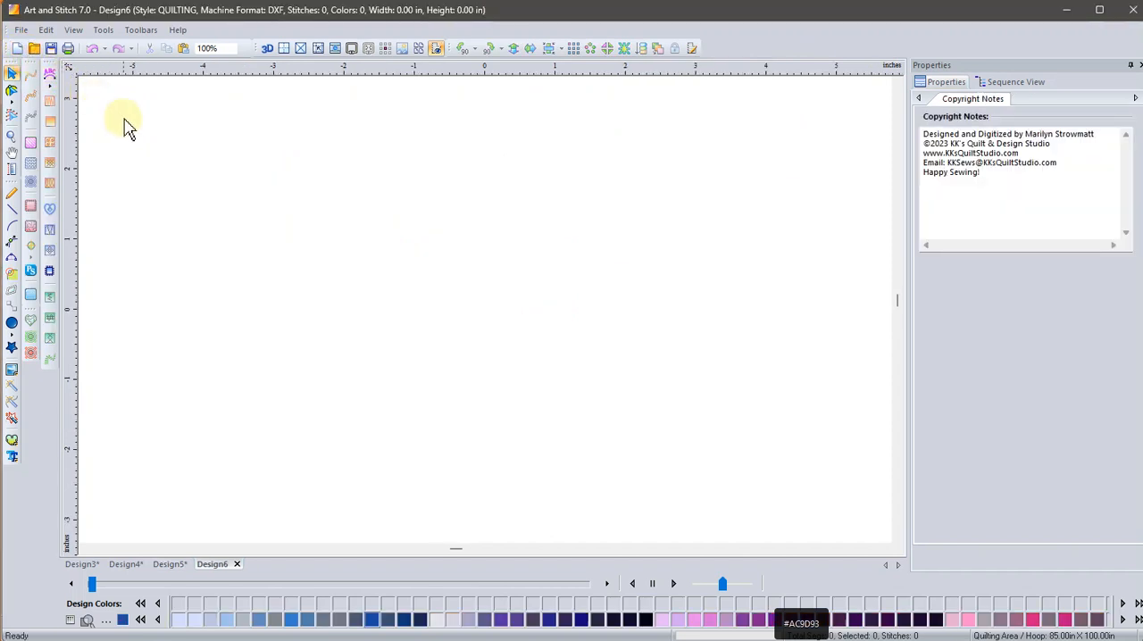
left_click(29, 33)
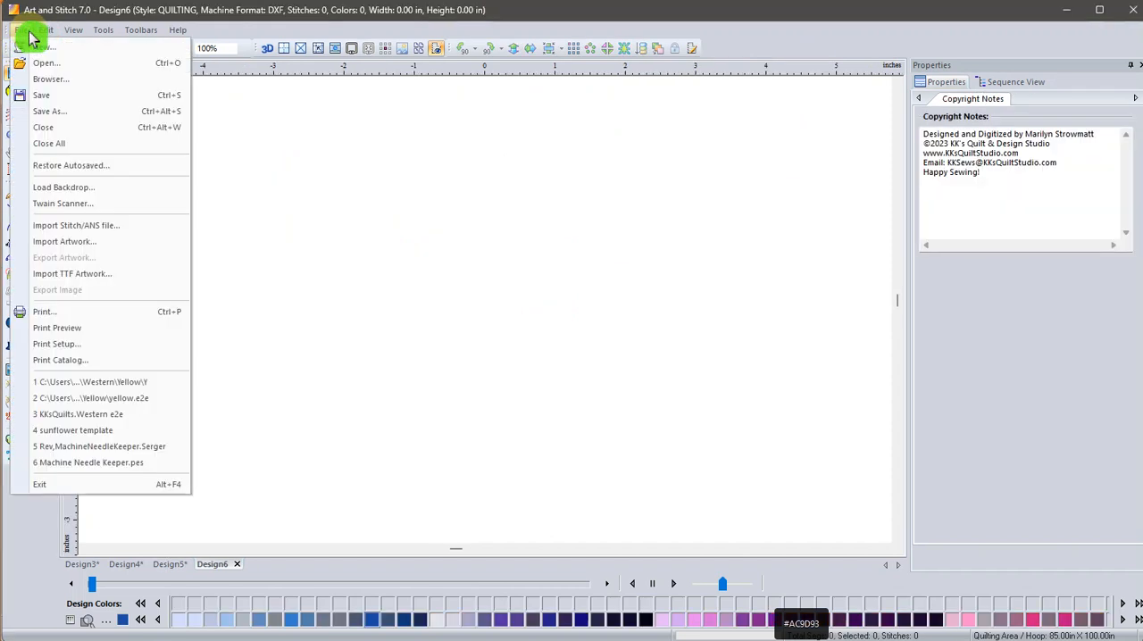
left_click(68, 248)
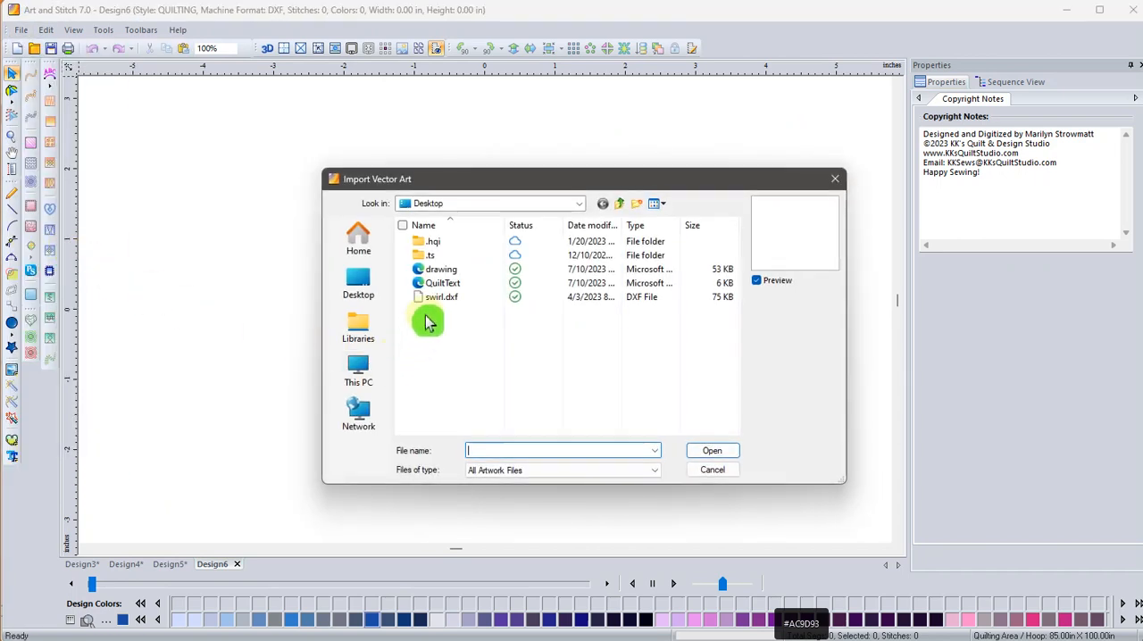
left_click(448, 273)
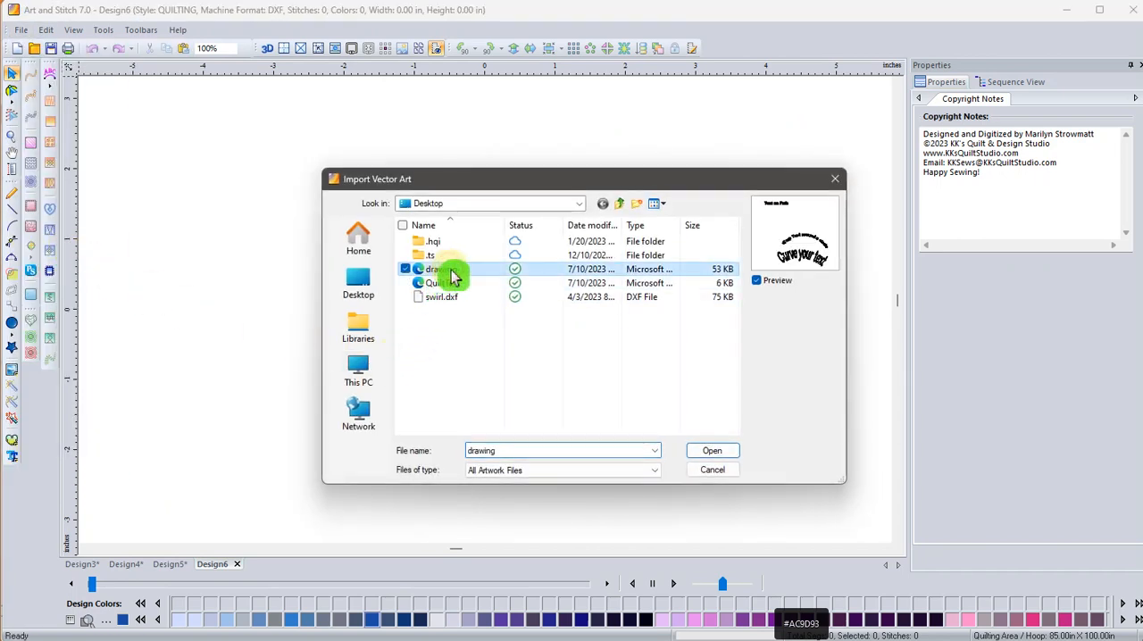
left_click(711, 451)
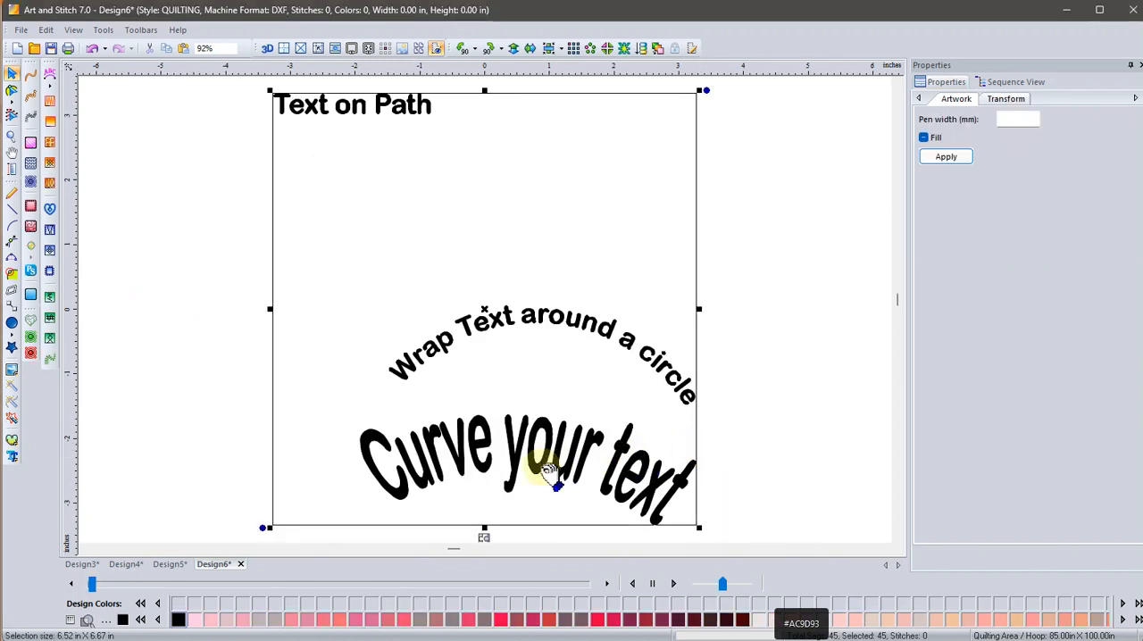
Select the whole "Curve your text" lettering and move it above the "Wrap Text around a circle" lettering.
left_click(275, 395)
left_click(427, 471)
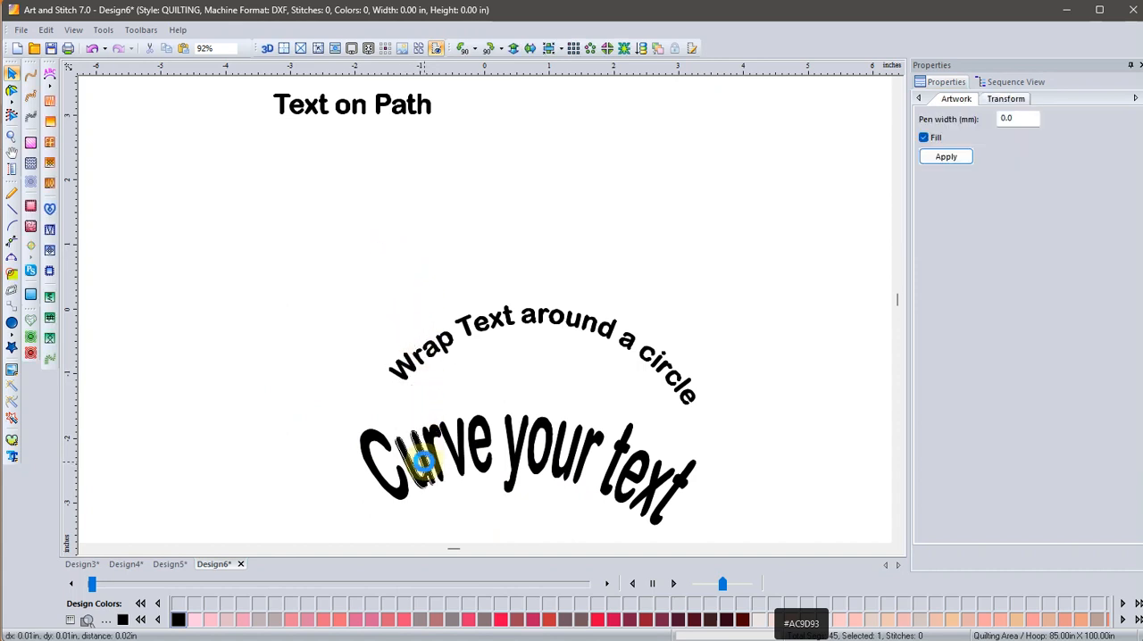
left_click_drag(318, 398, 730, 548)
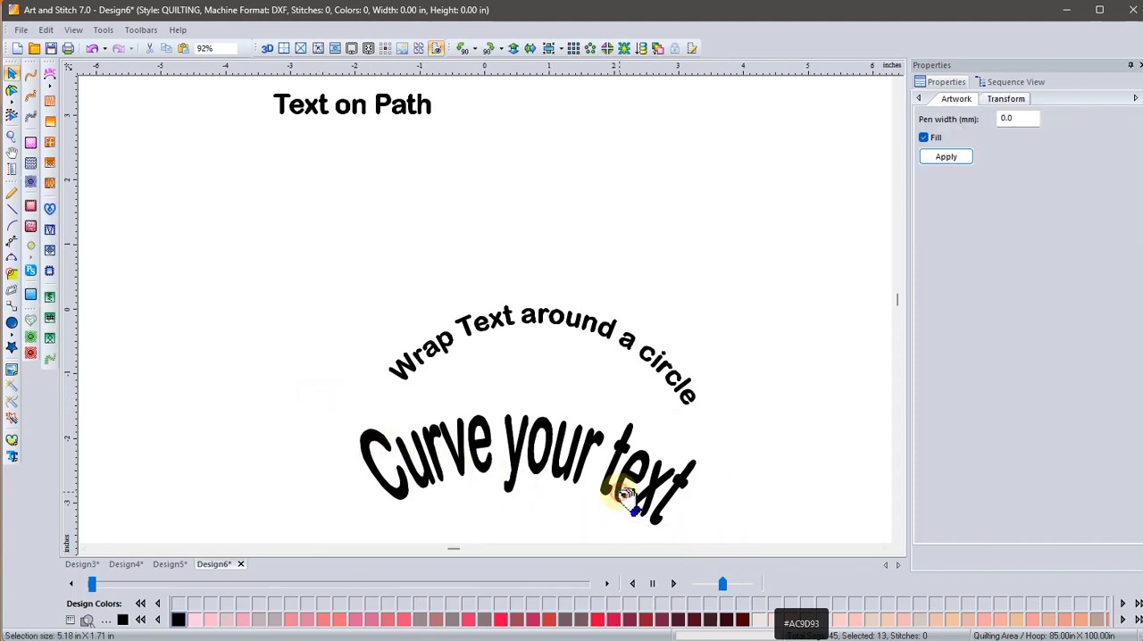
left_click_drag(625, 496, 630, 243)
left_click(224, 330)
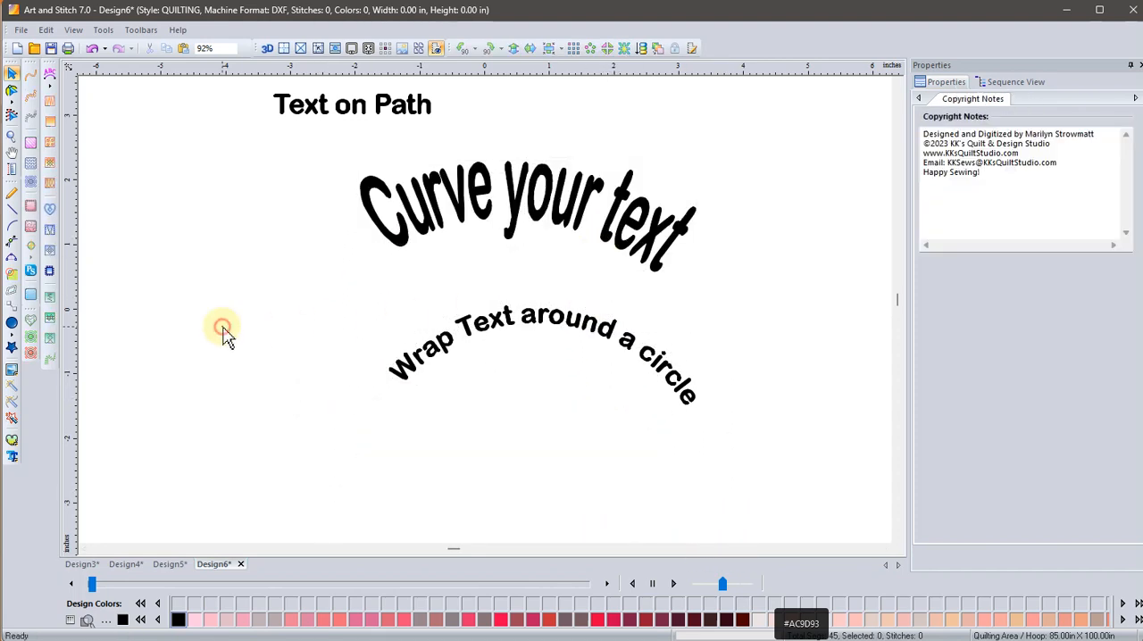
Remove the fill from the whole "Curve your text" lettering, including the letter y, so only outlines are left.
left_click_drag(321, 161, 752, 305)
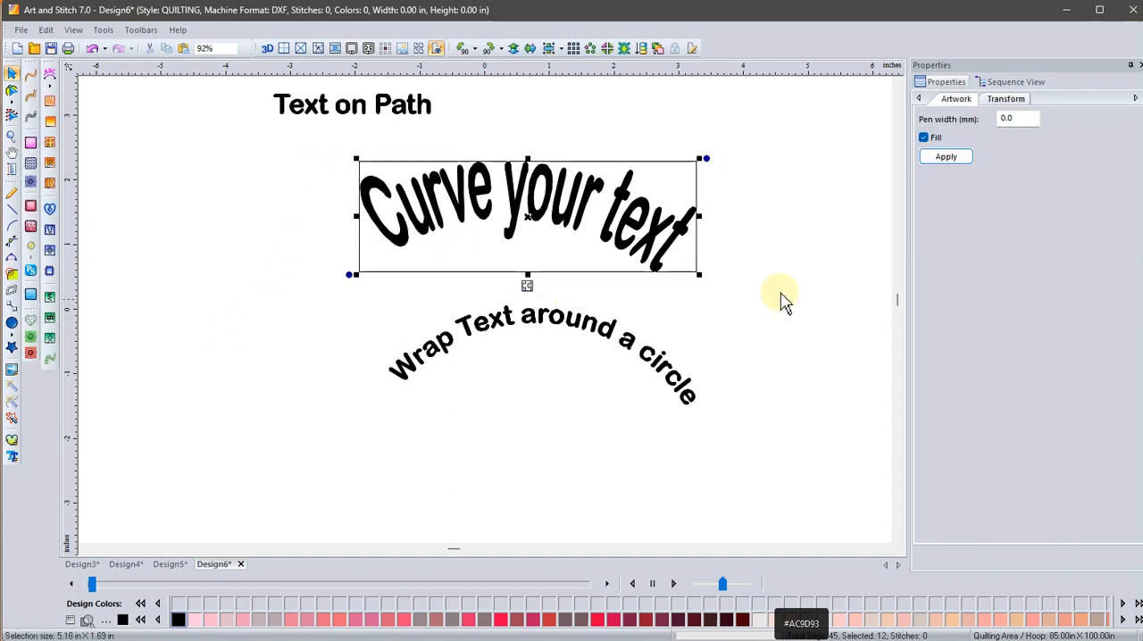
left_click(927, 140)
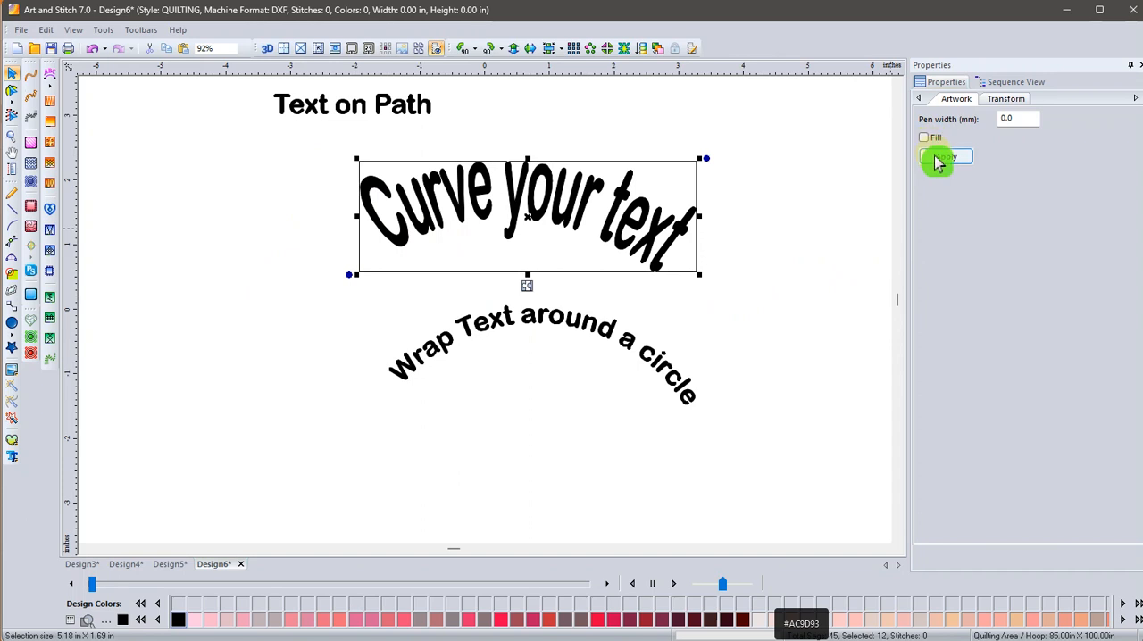
left_click(933, 160)
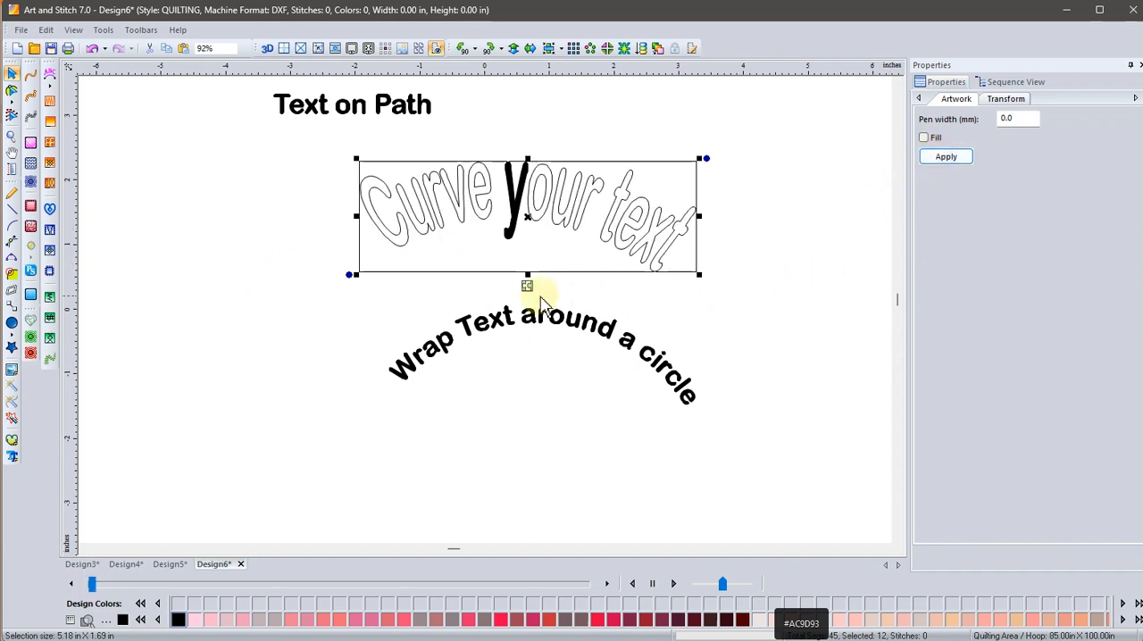
left_click(523, 297)
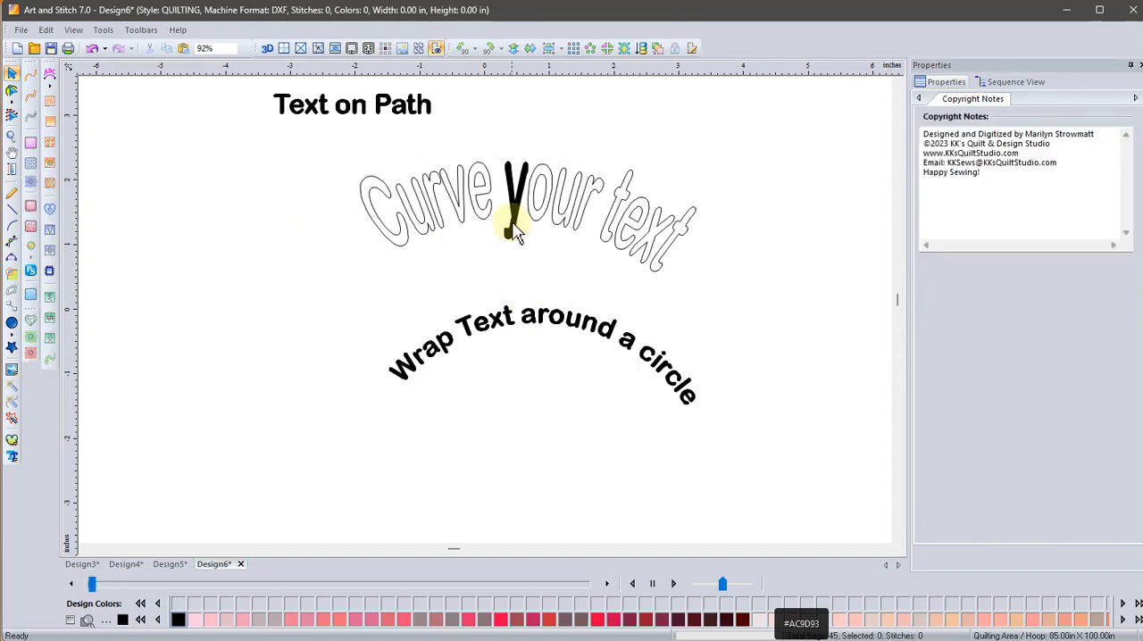
left_click(516, 232)
left_click(925, 141)
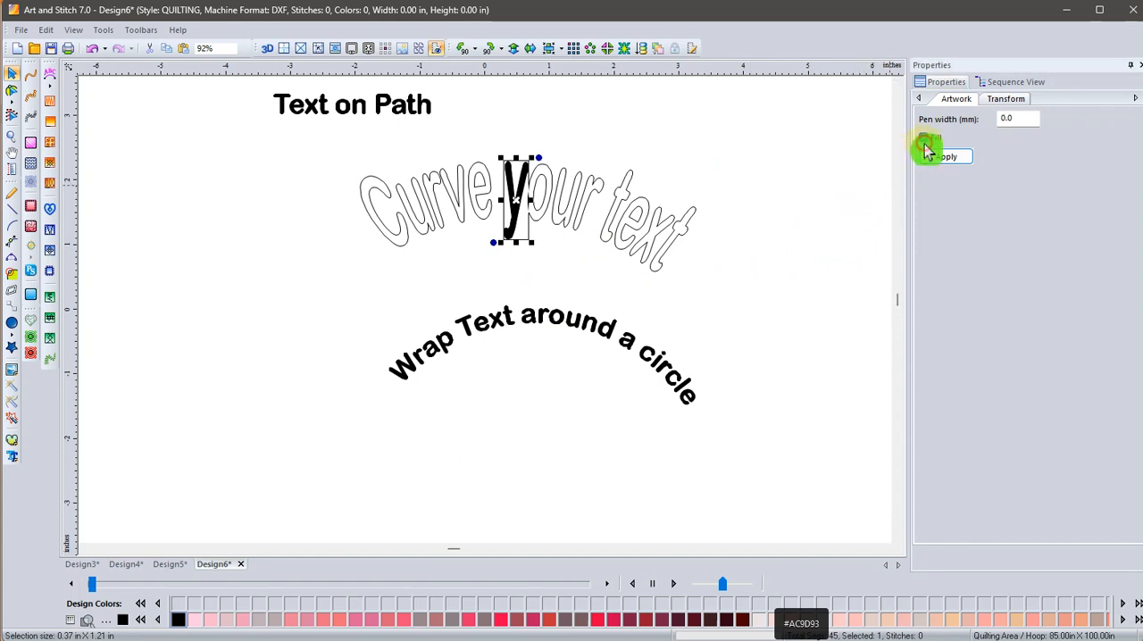
left_click(937, 159)
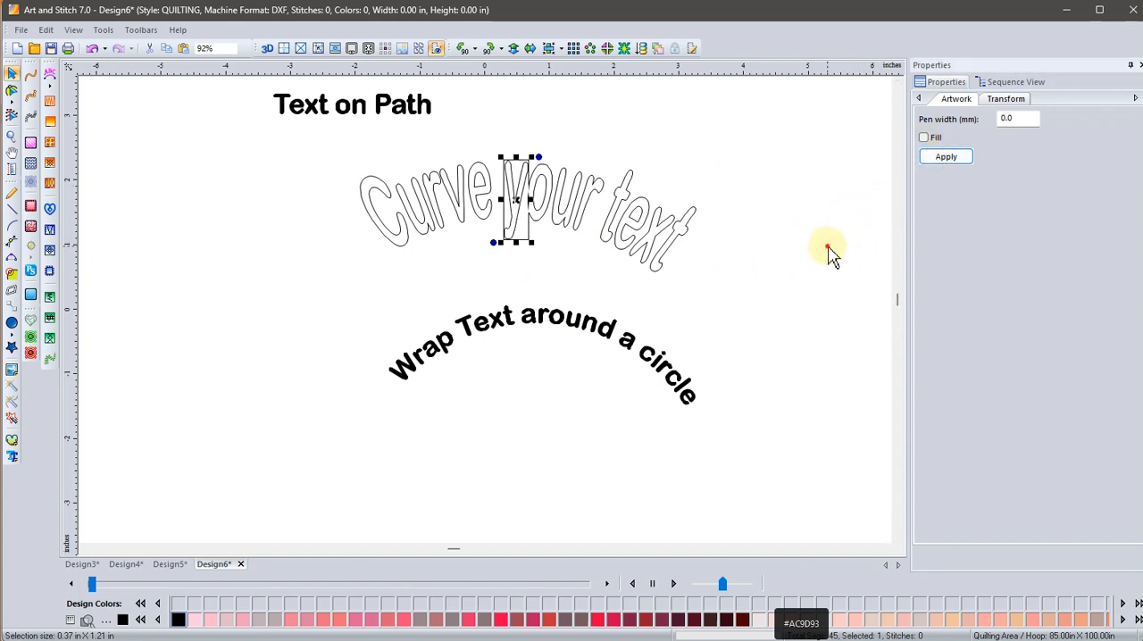
left_click(828, 250)
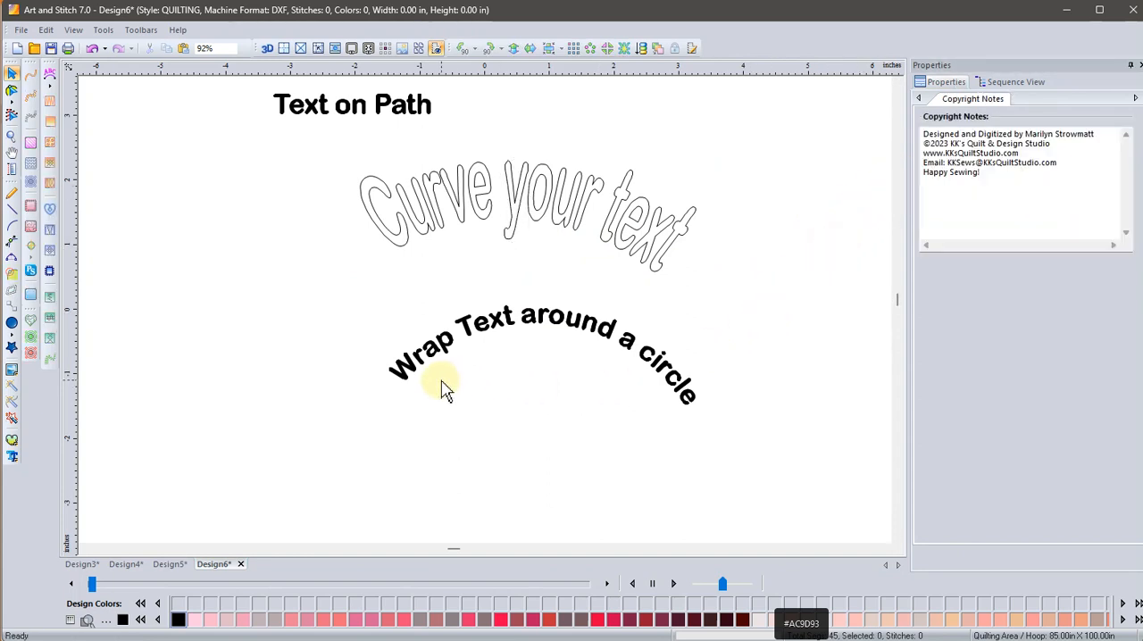
Start a new design page and insert the large "Quilted with love" design from the Quilt Alphabet and Text library folder.
left_click(26, 54)
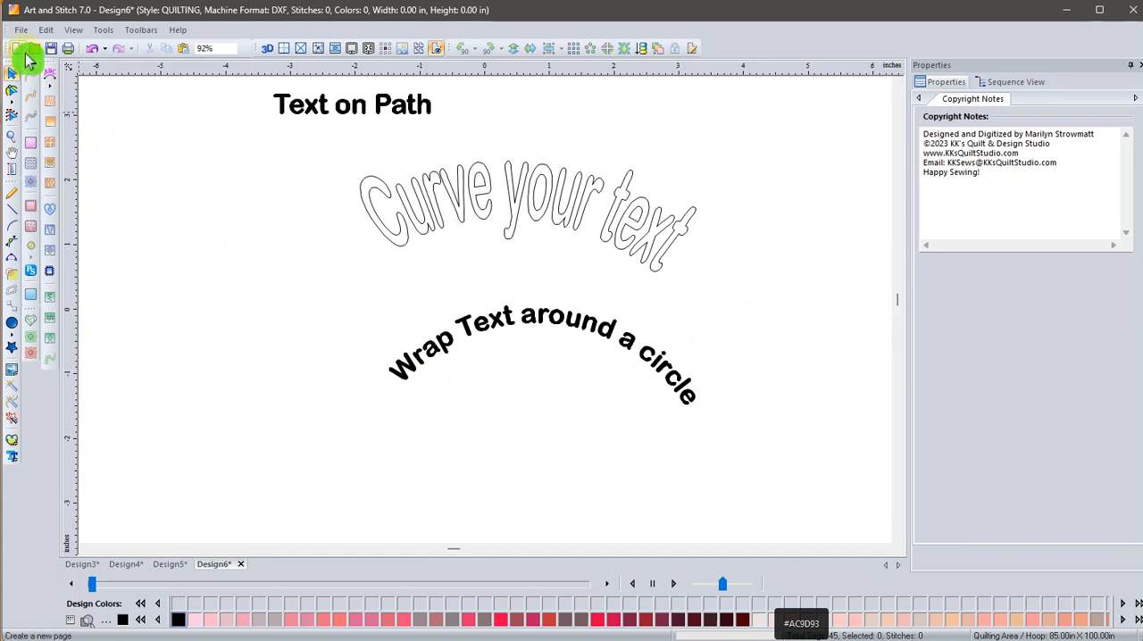
left_click(13, 355)
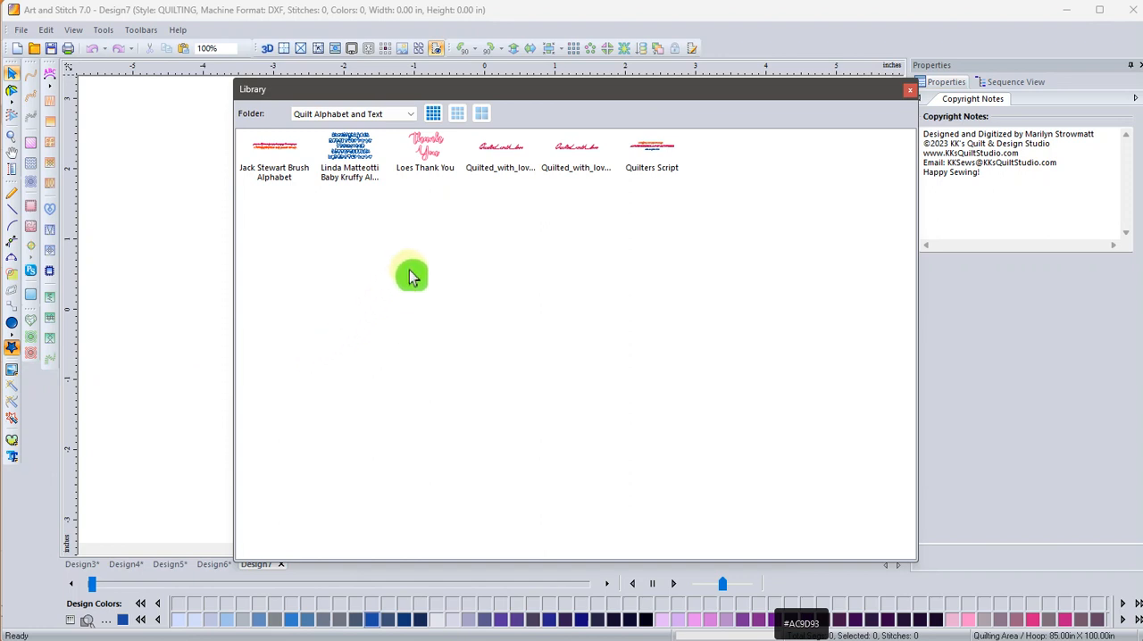
double_click(497, 160)
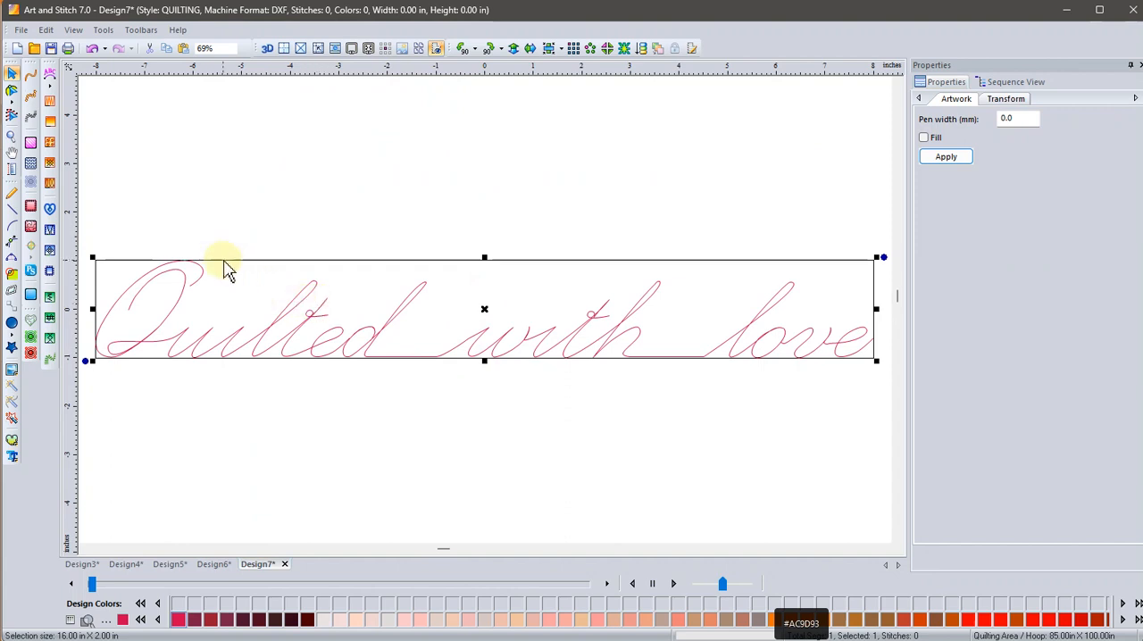
Export the artwork to the Desktop as an SVG file named QuiltText, replacing the existing file.
left_click(22, 31)
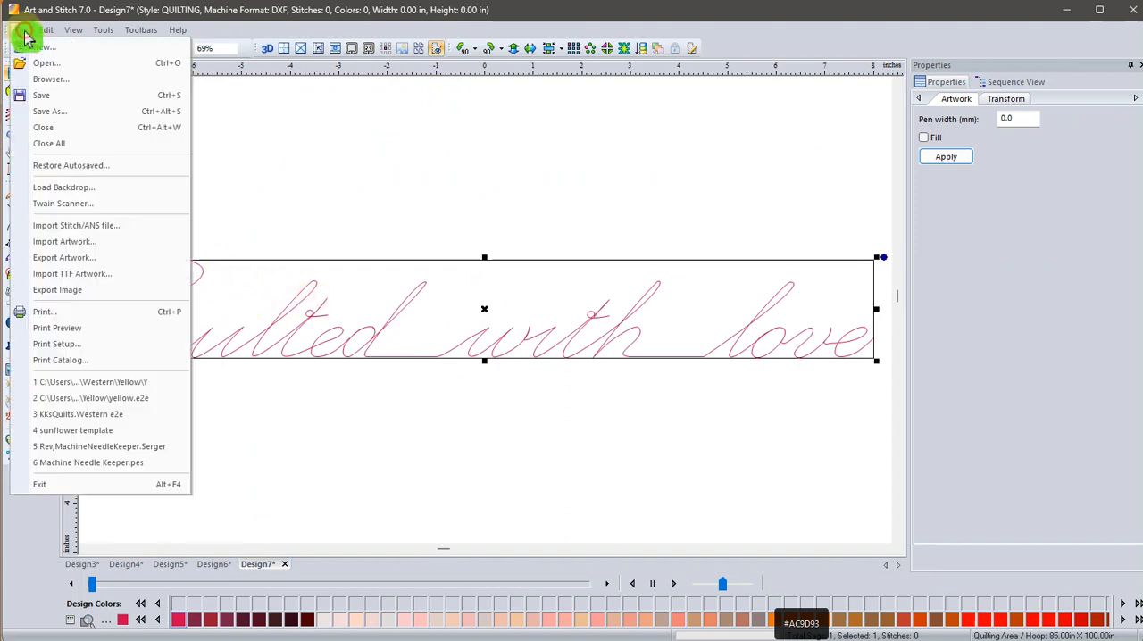
left_click(38, 257)
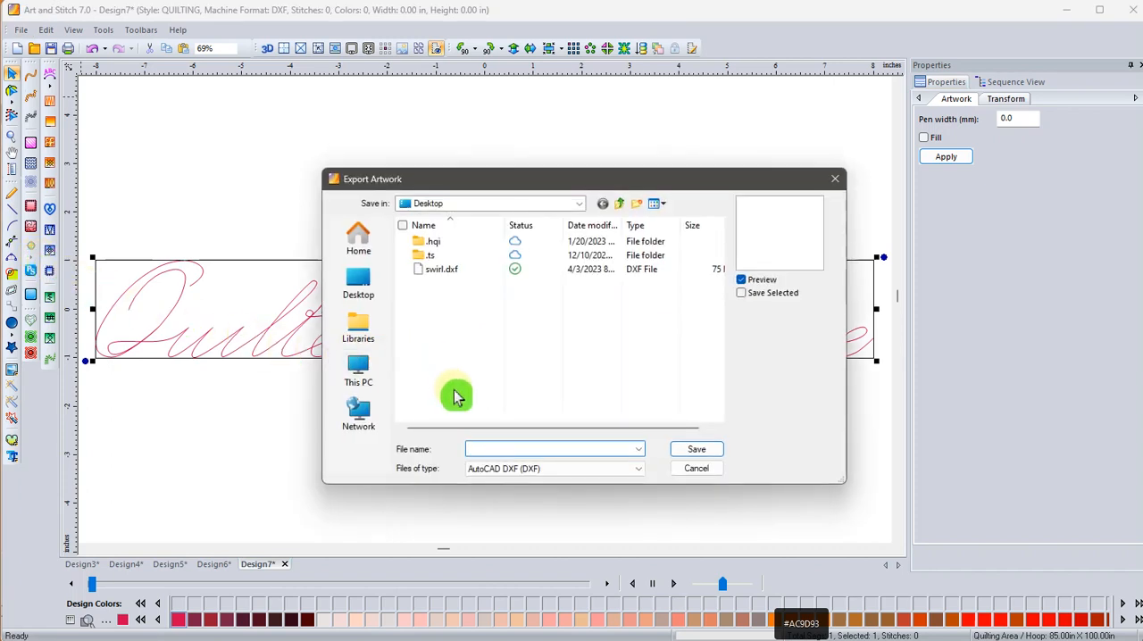
left_click(576, 471)
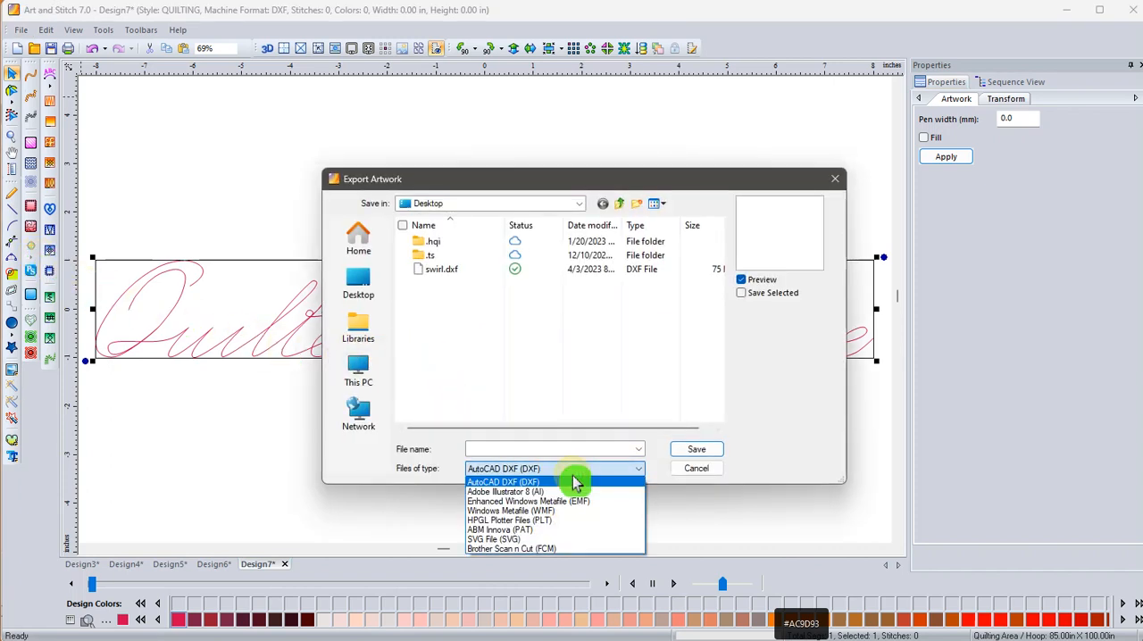
left_click(543, 541)
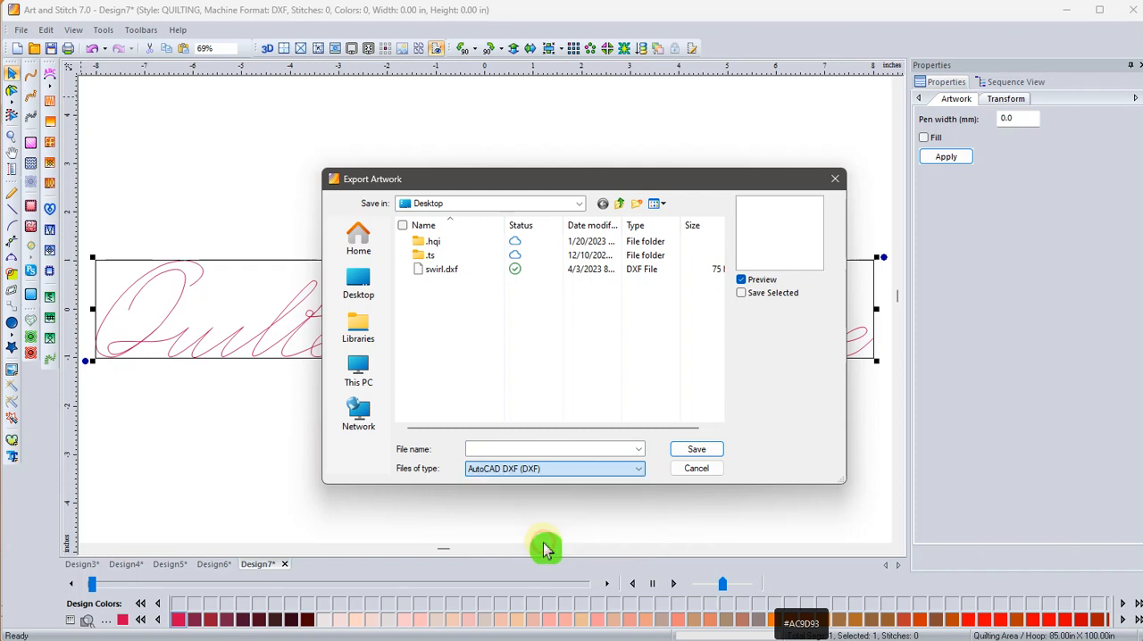
left_click(452, 285)
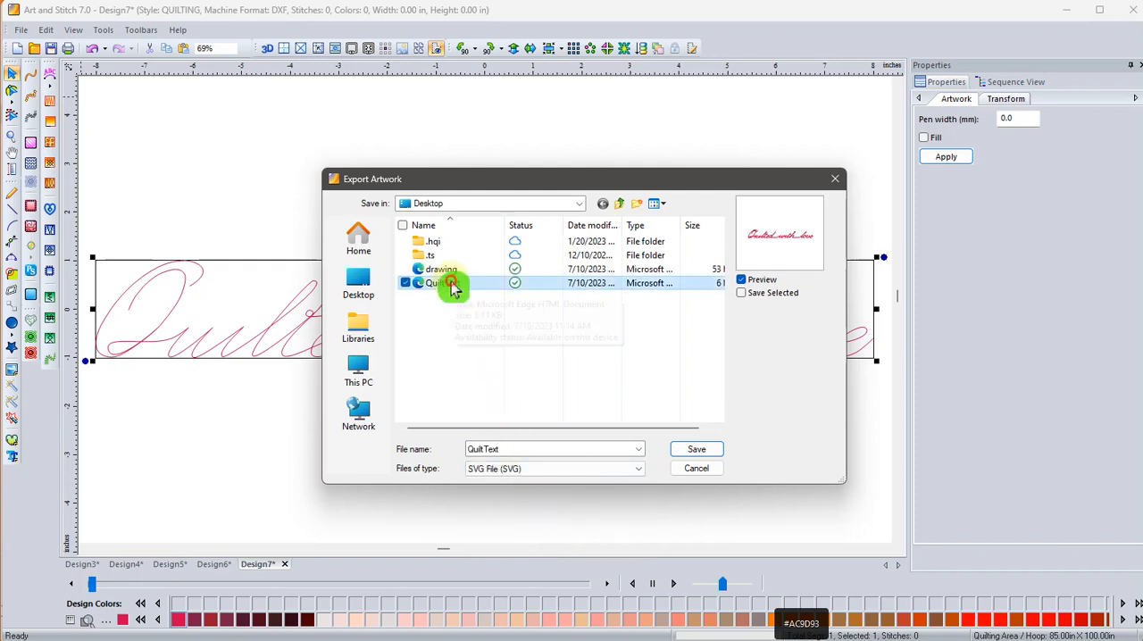
left_click(689, 447)
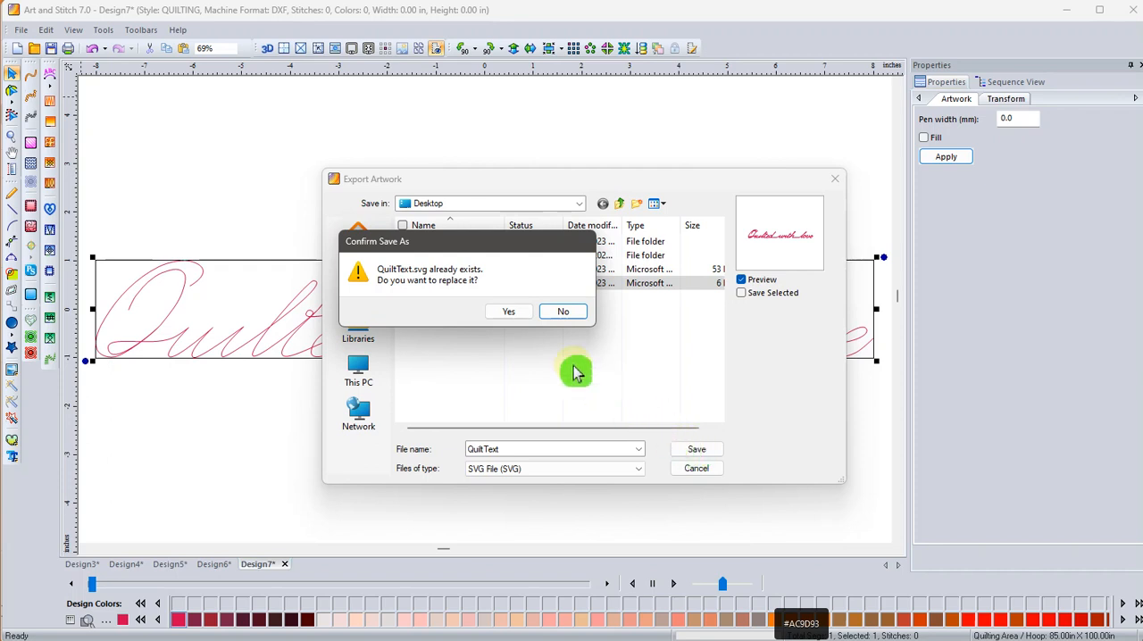
left_click(514, 312)
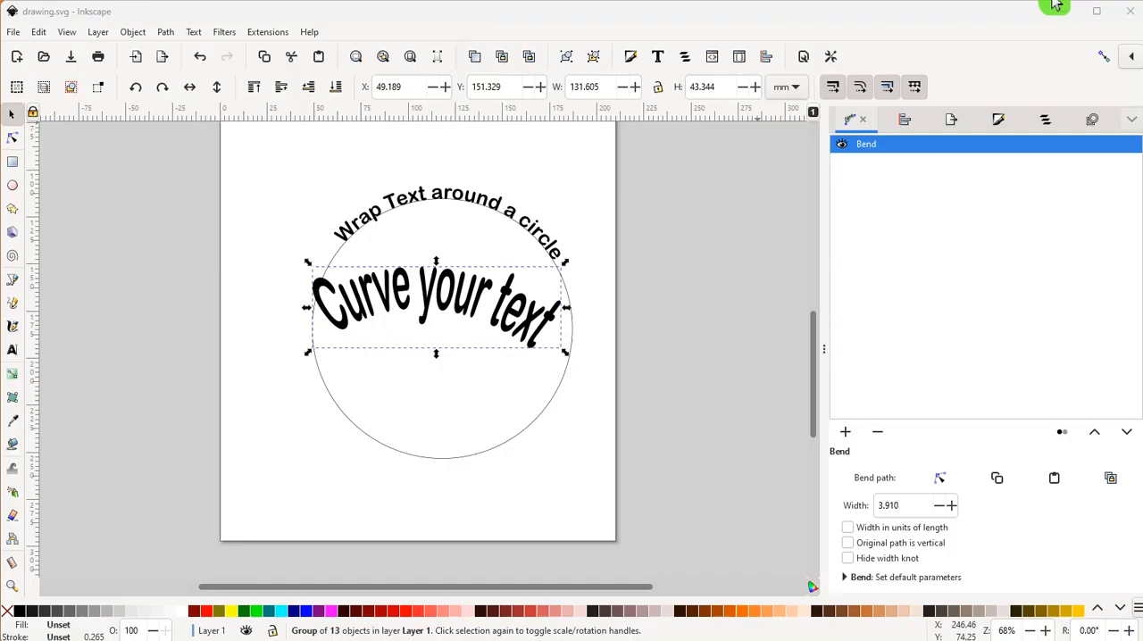
Switch to Inkscape, import the QuiltText file from the Desktop, and move the lettering up to about X -101, Y 114 mm.
left_click(208, 203)
left_click(164, 64)
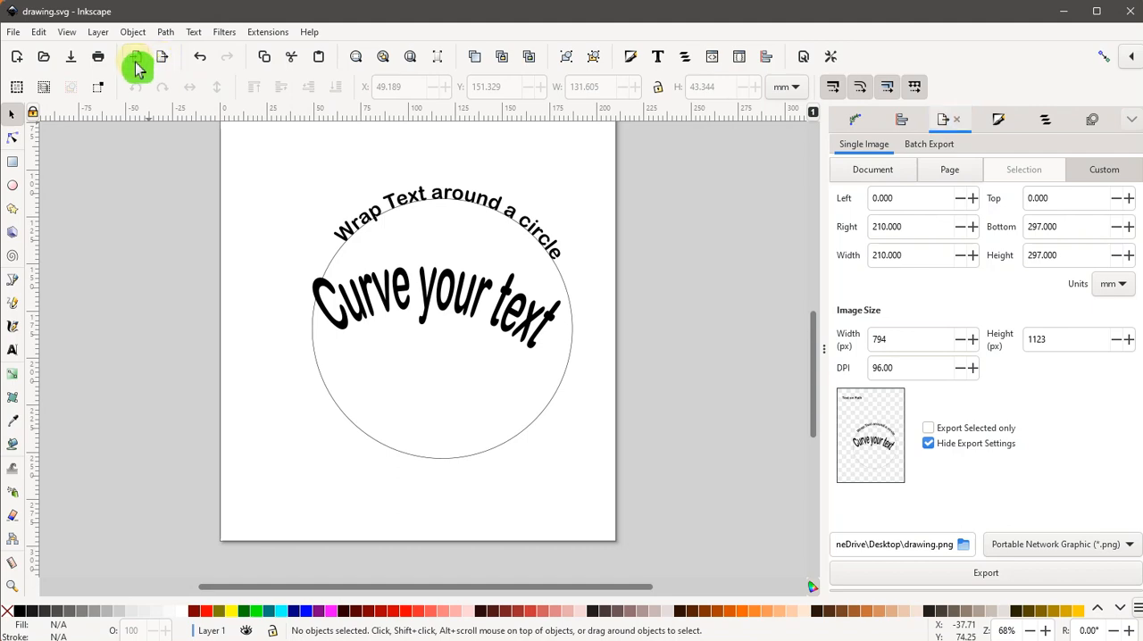
left_click(136, 68)
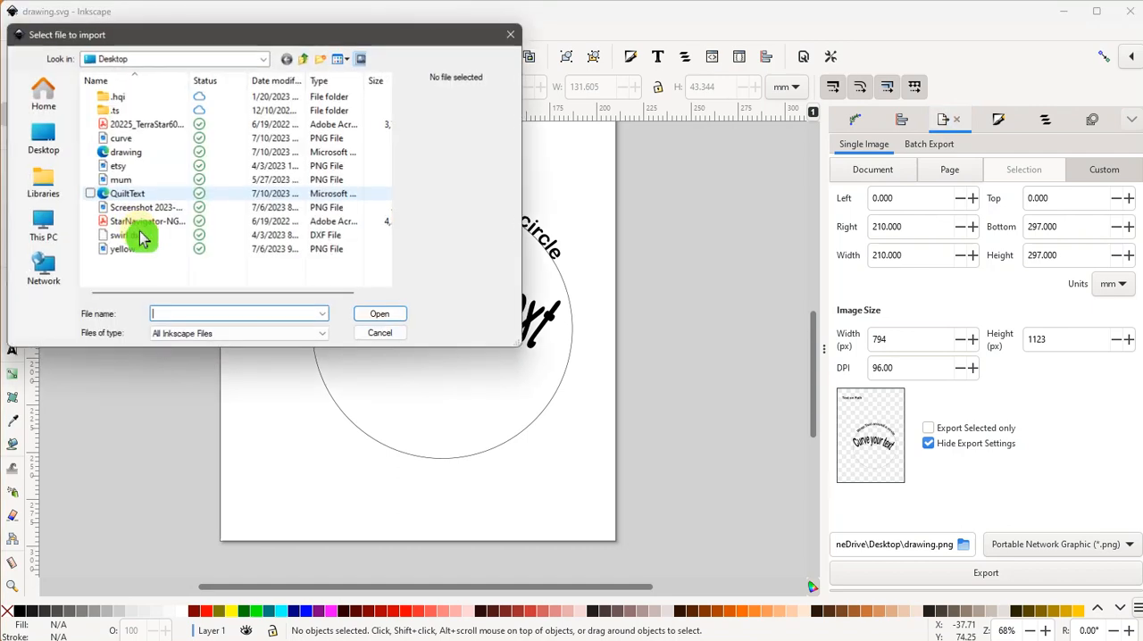
left_click(143, 193)
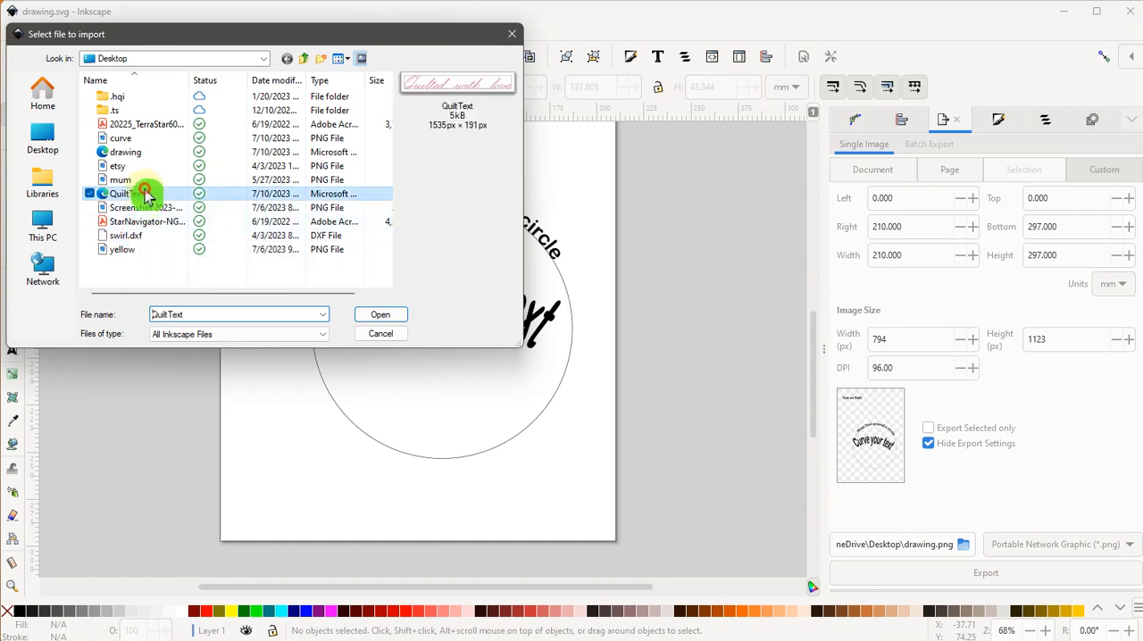
left_click(380, 319)
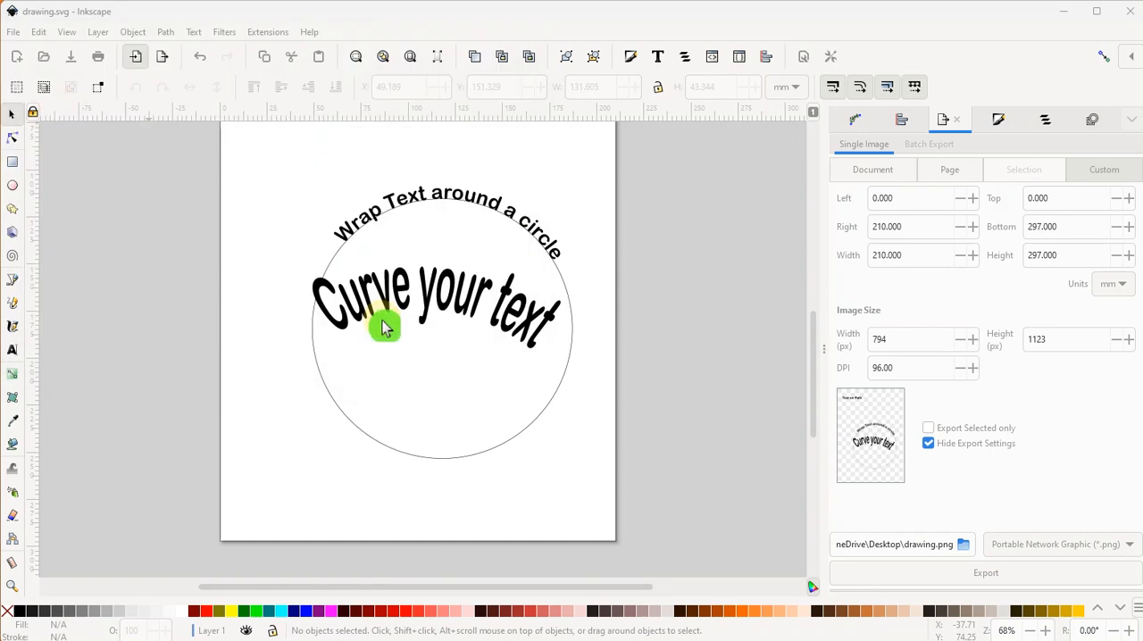
left_click(150, 147)
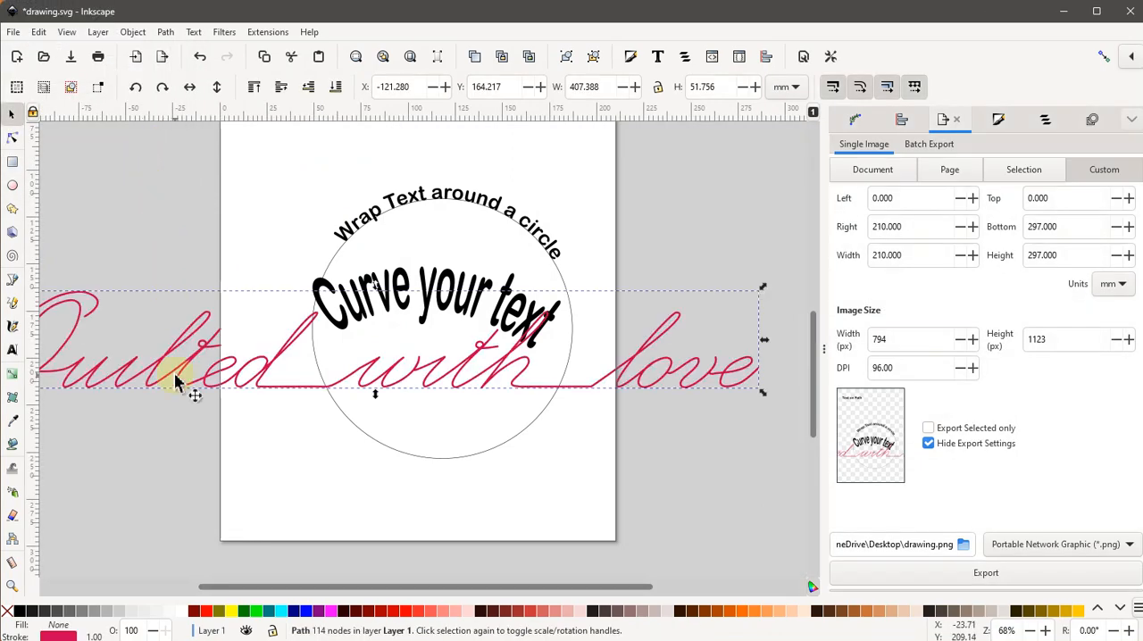
left_click_drag(175, 375, 218, 283)
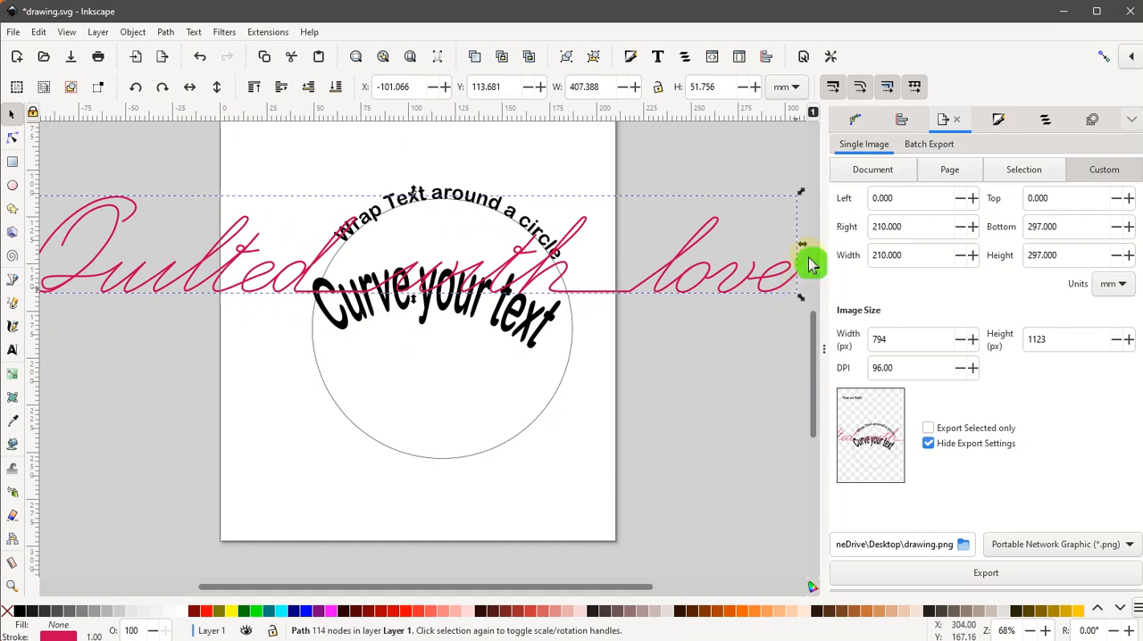
Add a Bend path effect to the "Quilted with love" lettering and arch its bend path upward on the canvas.
left_click(853, 123)
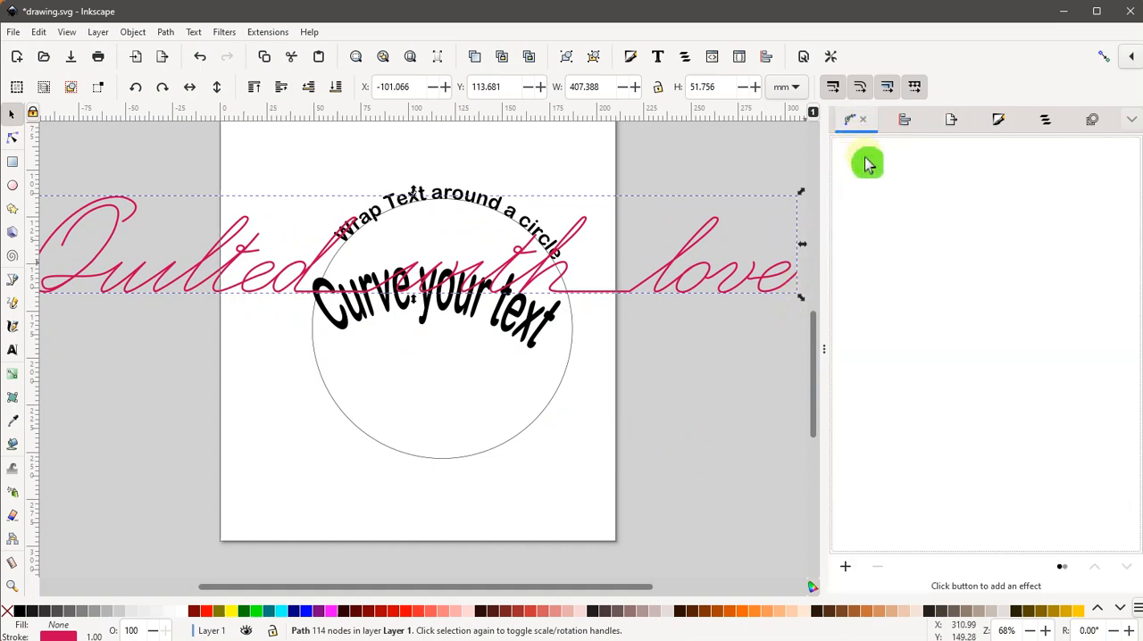
left_click(846, 568)
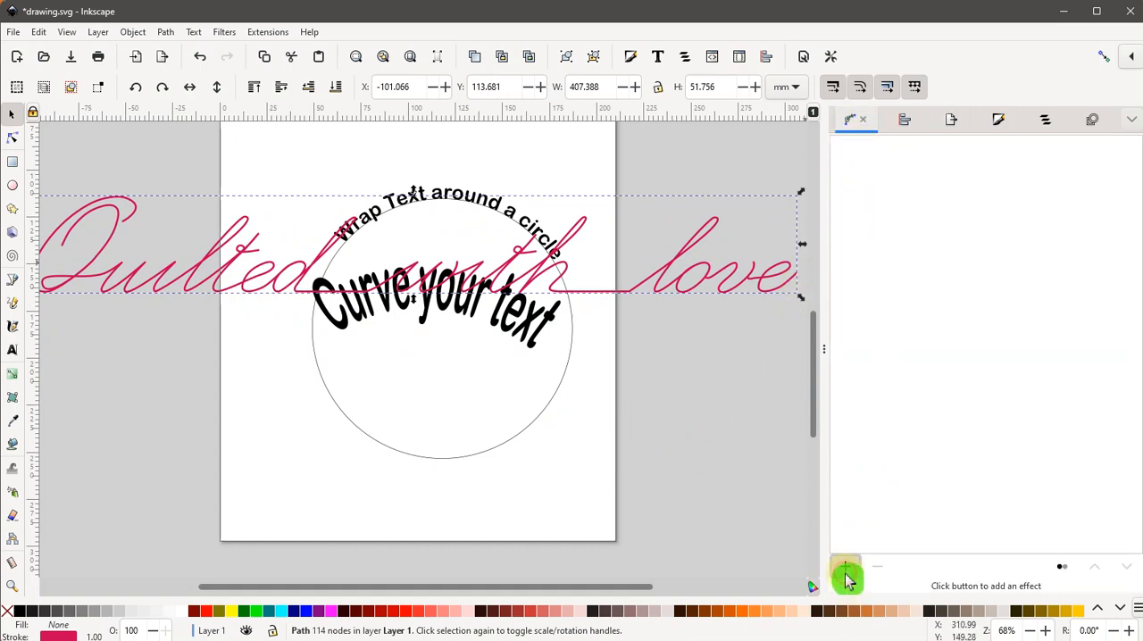
left_click(258, 173)
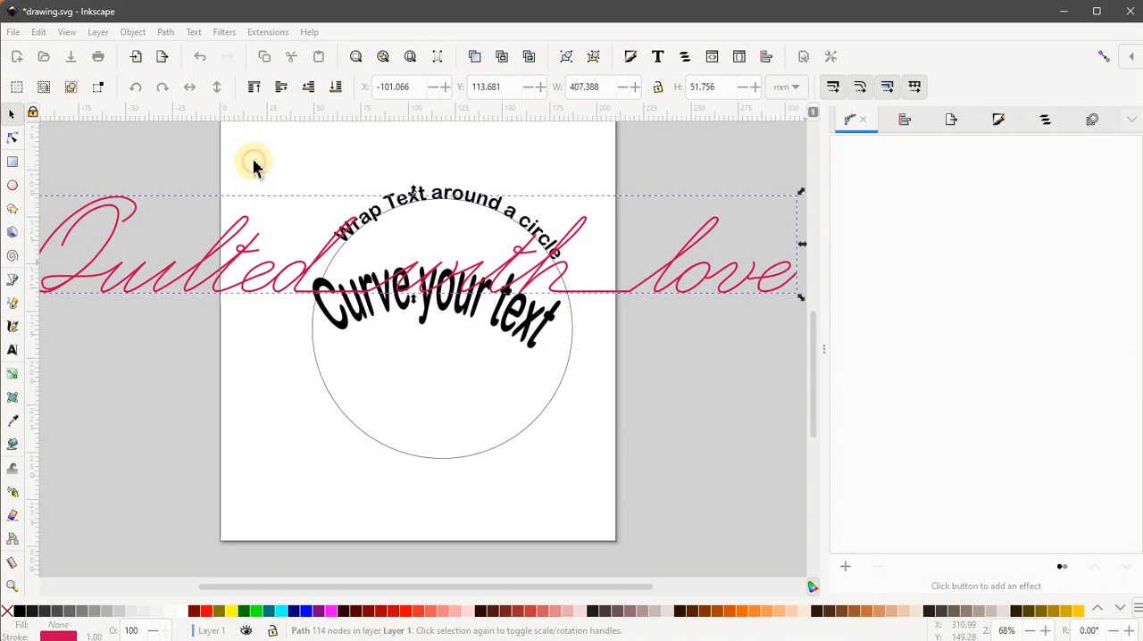
left_click(939, 480)
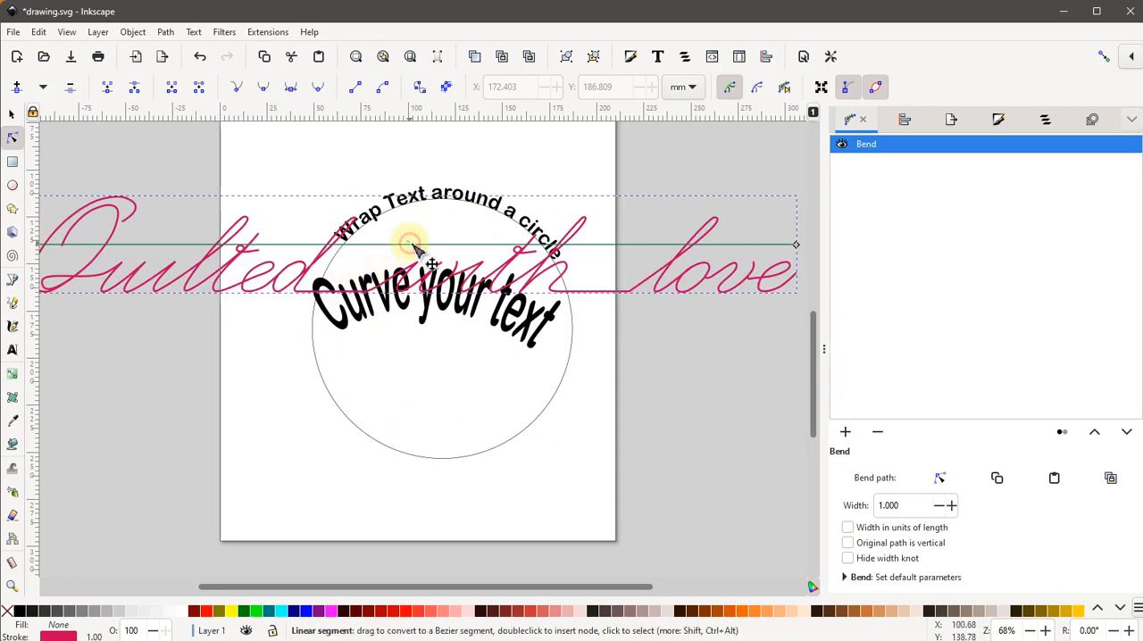
left_click_drag(412, 245, 434, 152)
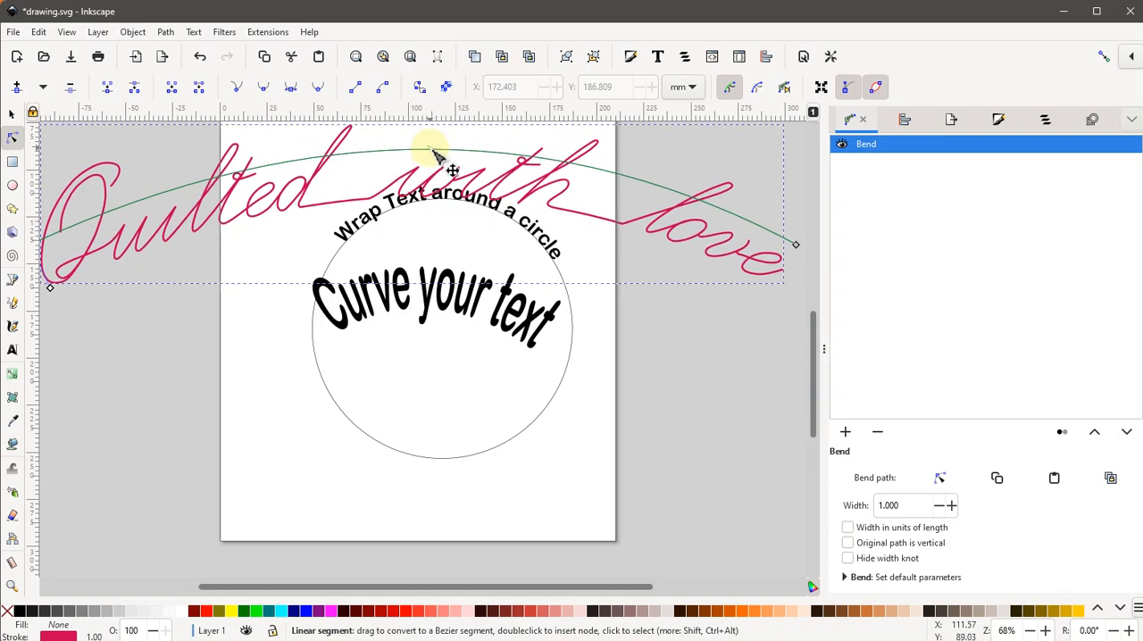
Reshape the bend path into an S-shaped wave by pulling the right end's handle far down and the left end's handle up.
left_click(796, 247)
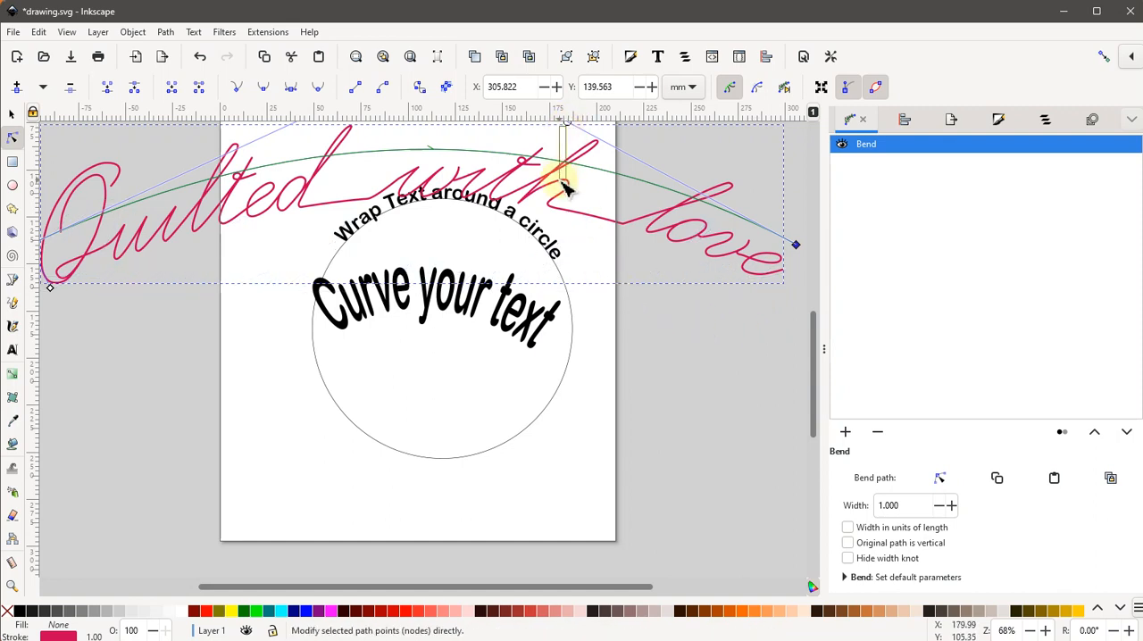
left_click_drag(562, 181, 562, 182)
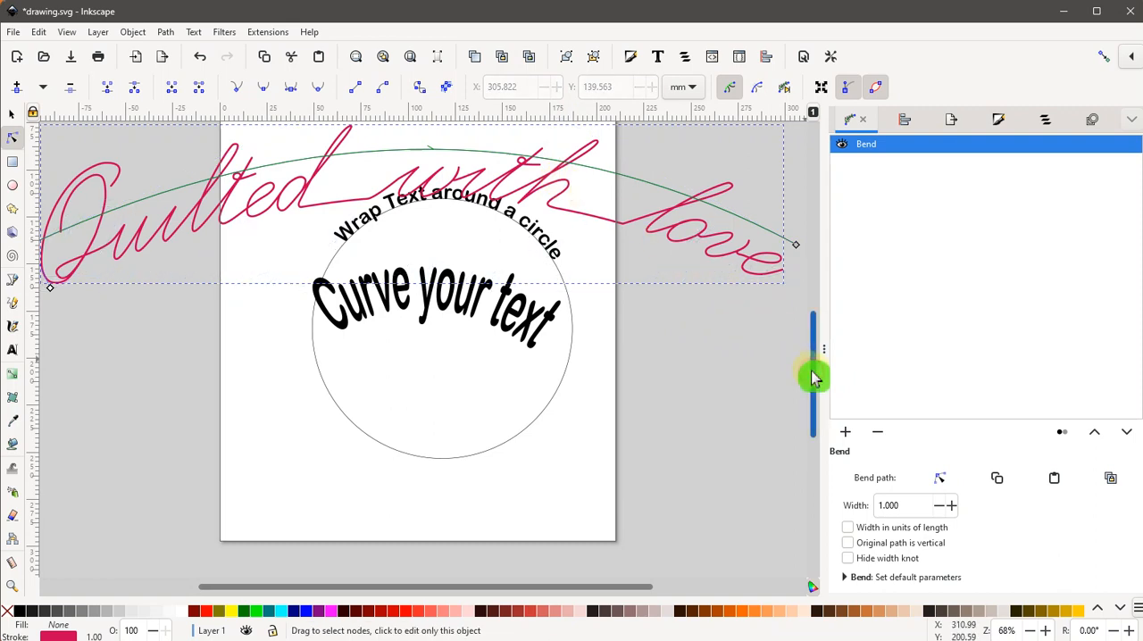
left_click_drag(813, 377, 818, 356)
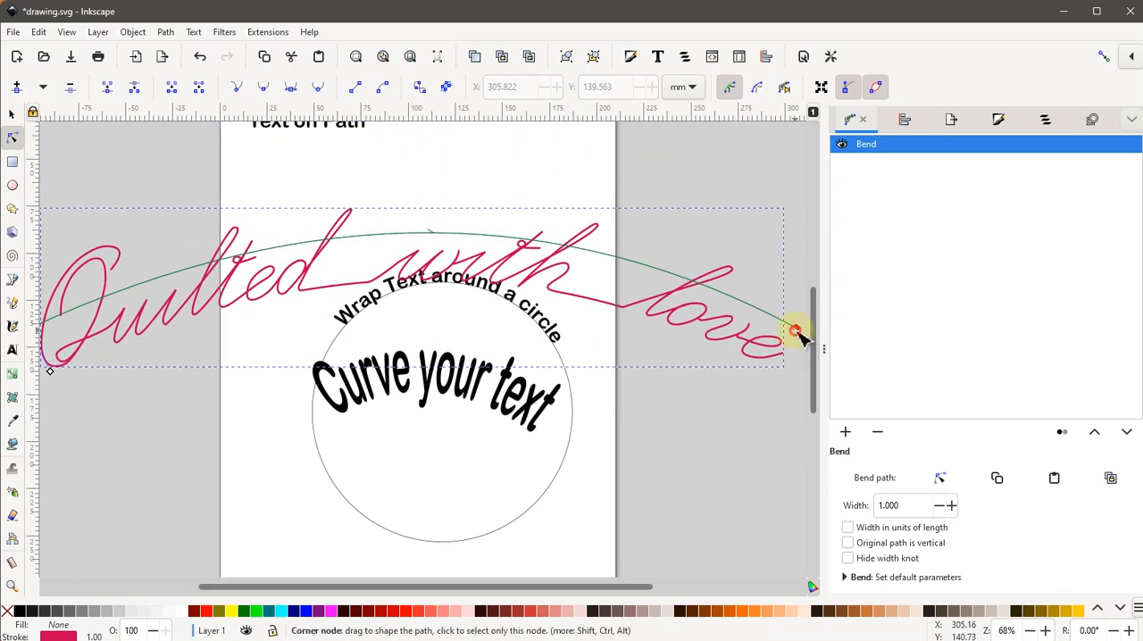
left_click(796, 328)
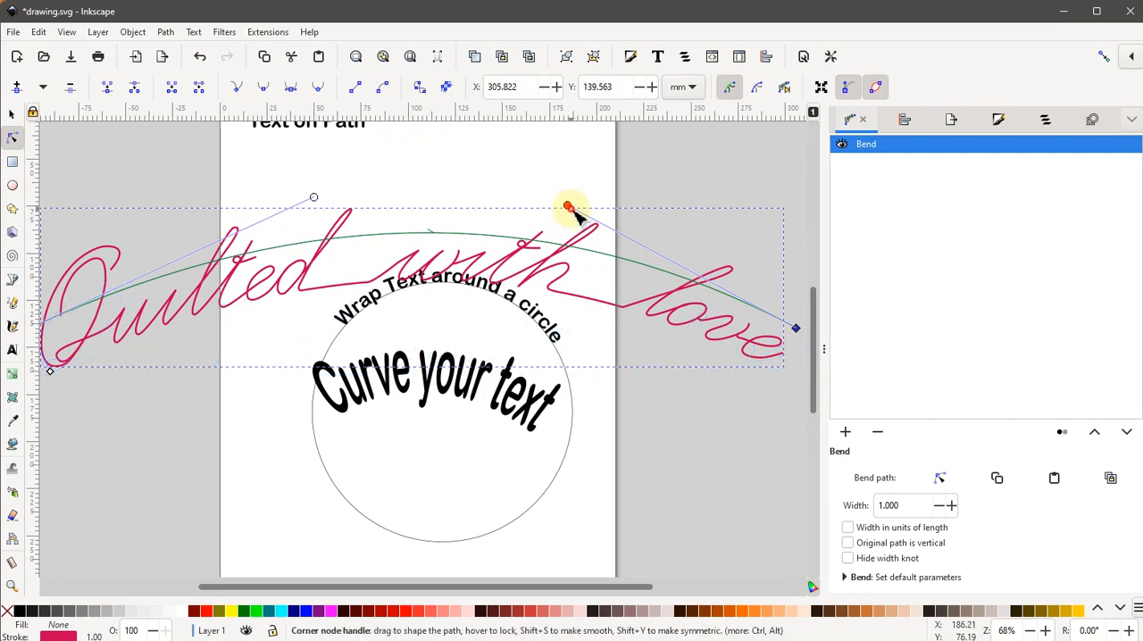
left_click_drag(568, 208, 528, 545)
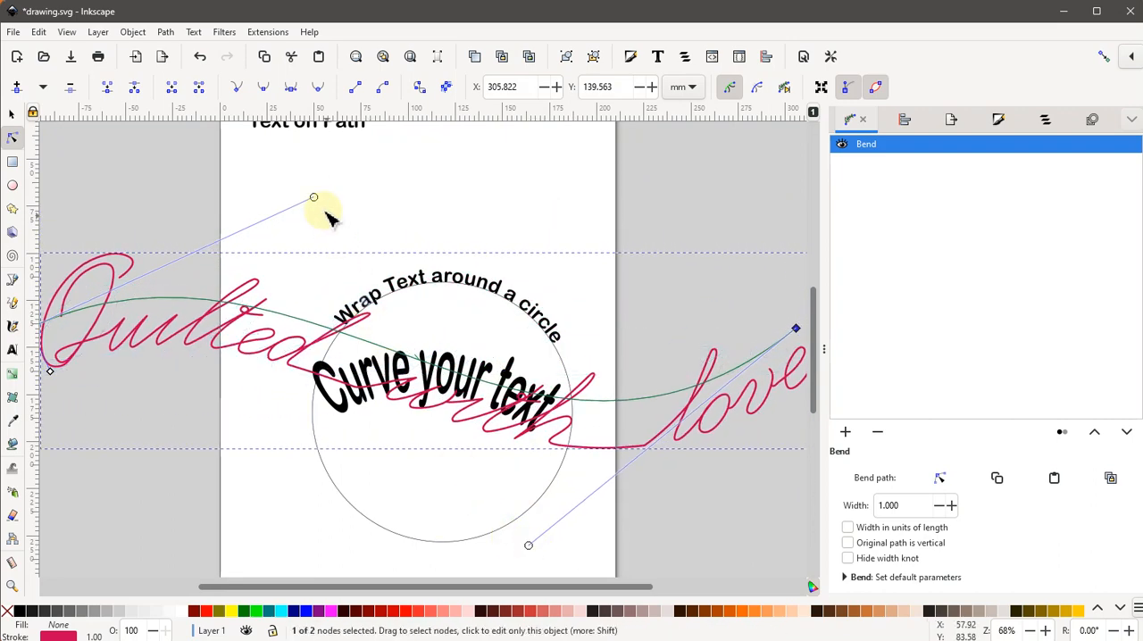
left_click_drag(315, 199, 279, 151)
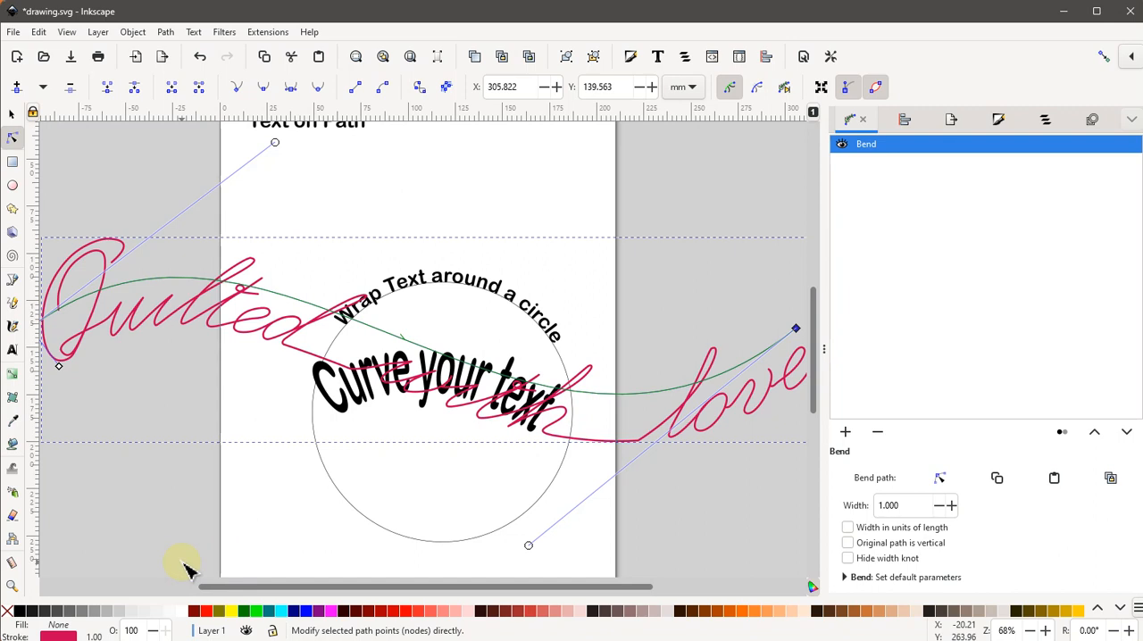
left_click(212, 528)
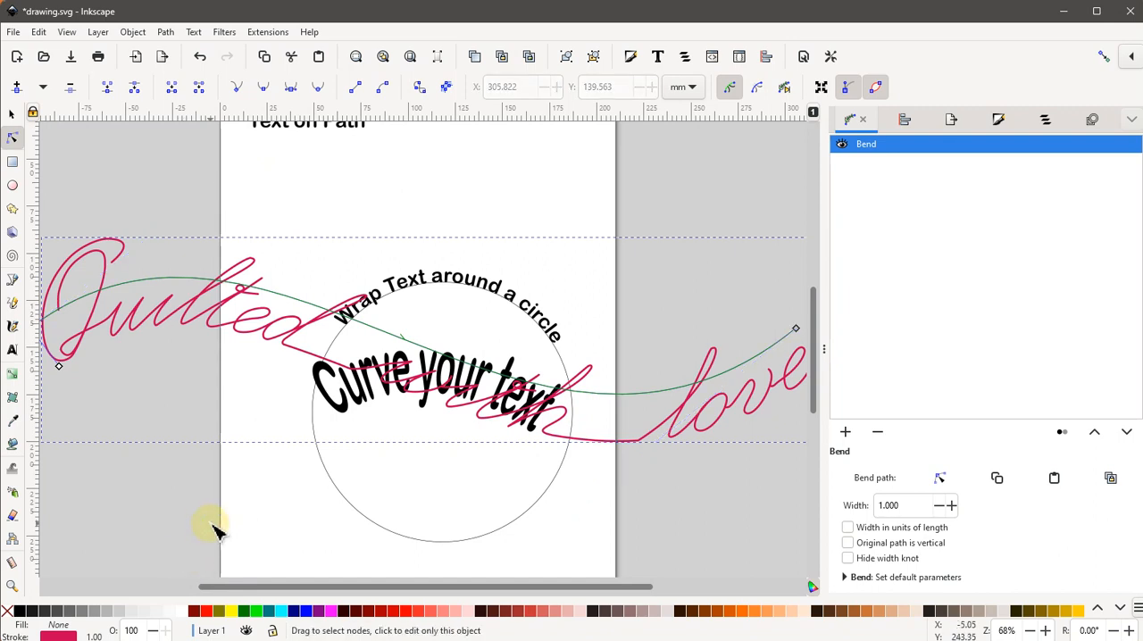